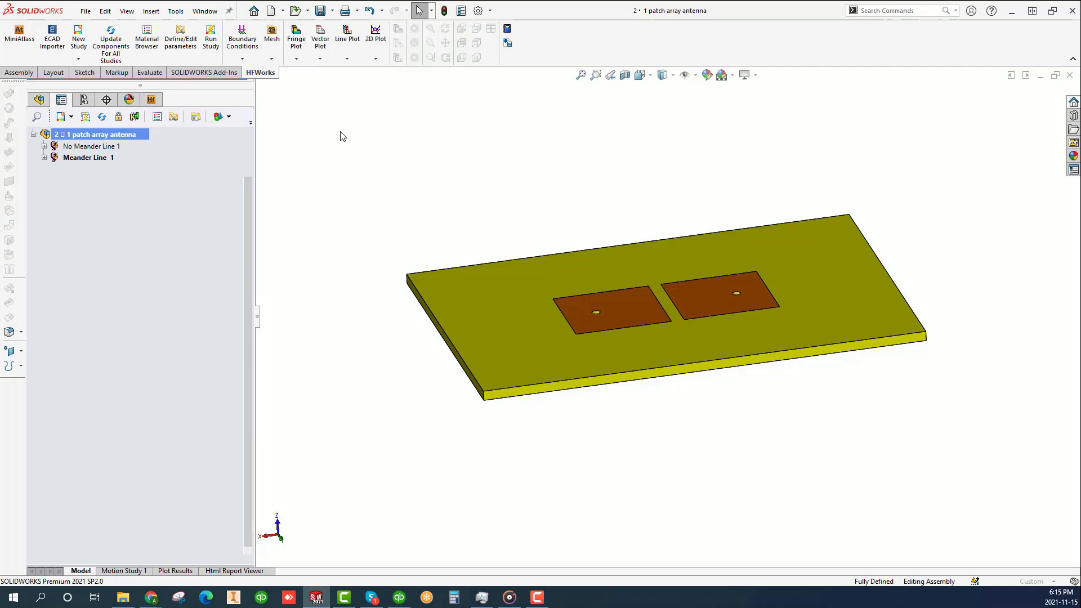
- Start a new antenna study and name it MI
left_click(59, 284)
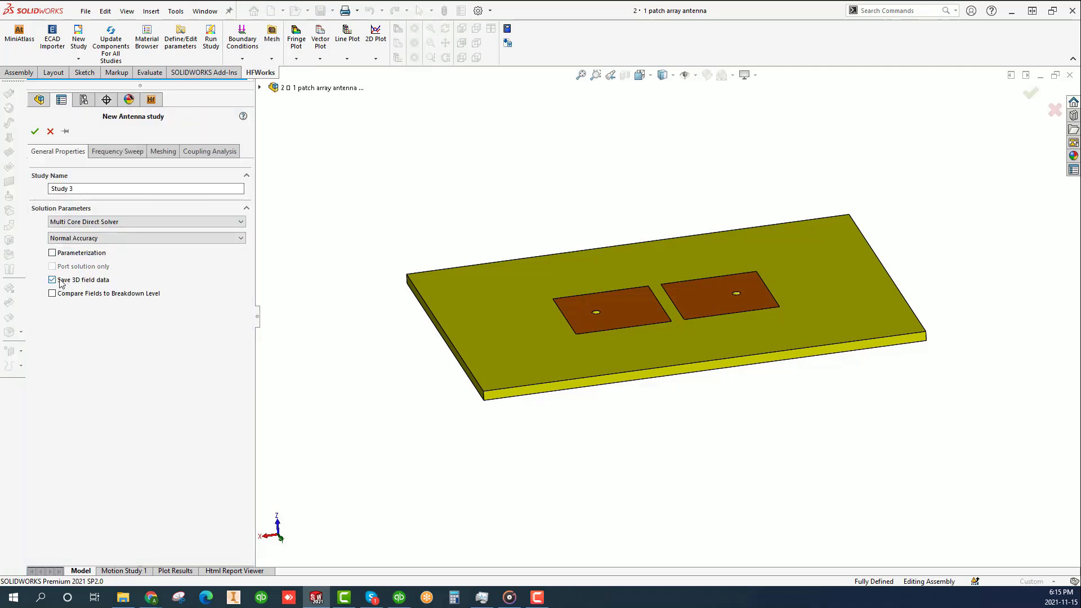
key("End")
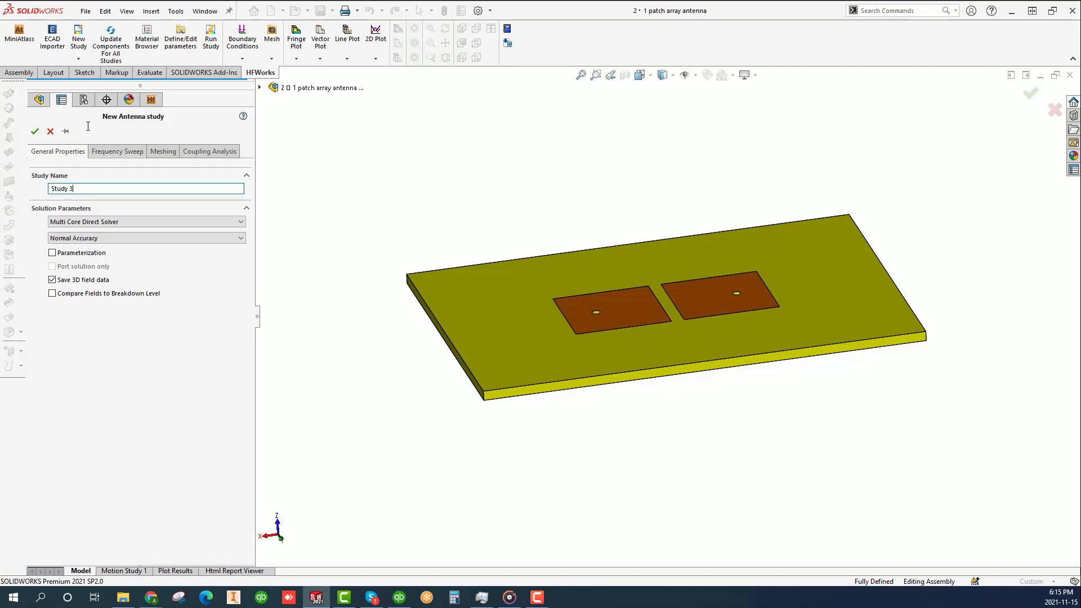
type("M")
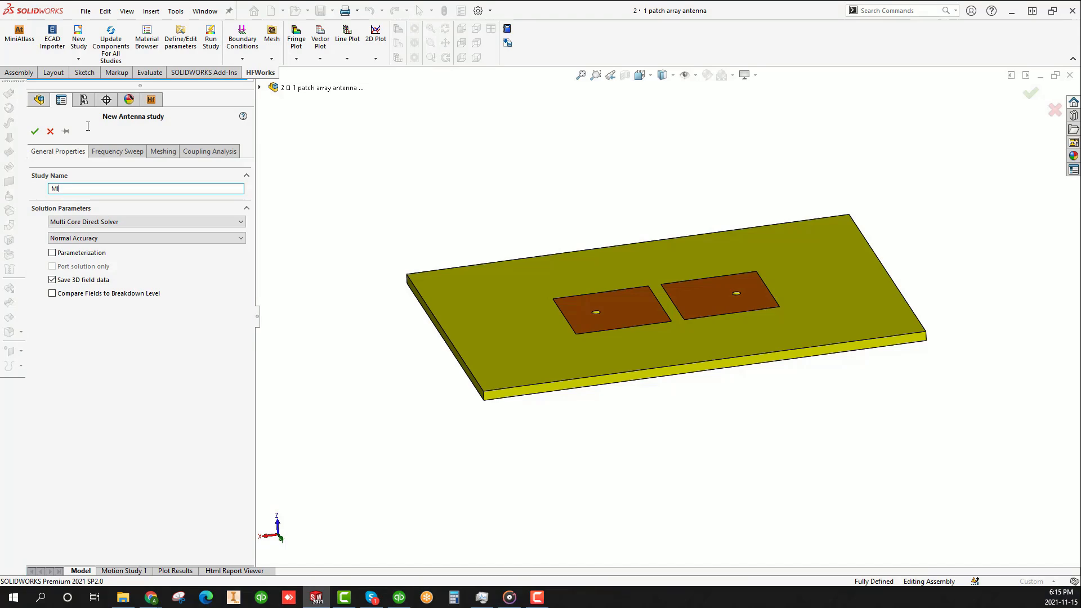
- Configure the study's frequency settings as a Fast Sweep starting at 4.7 GHz and ending at 5.2 GHz
left_click(118, 151)
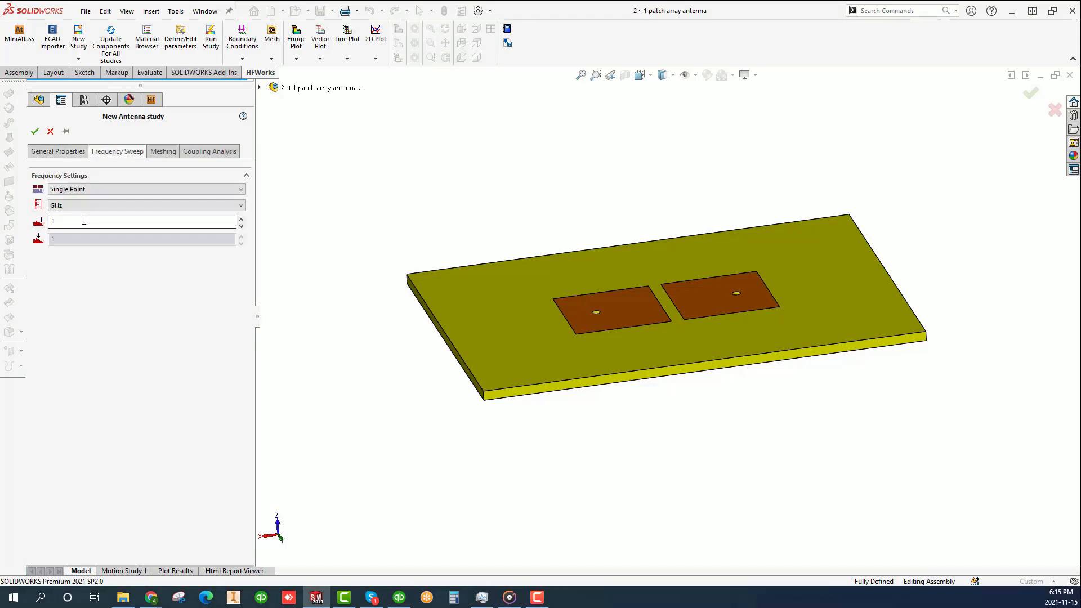
left_click(89, 189)
left_click(89, 207)
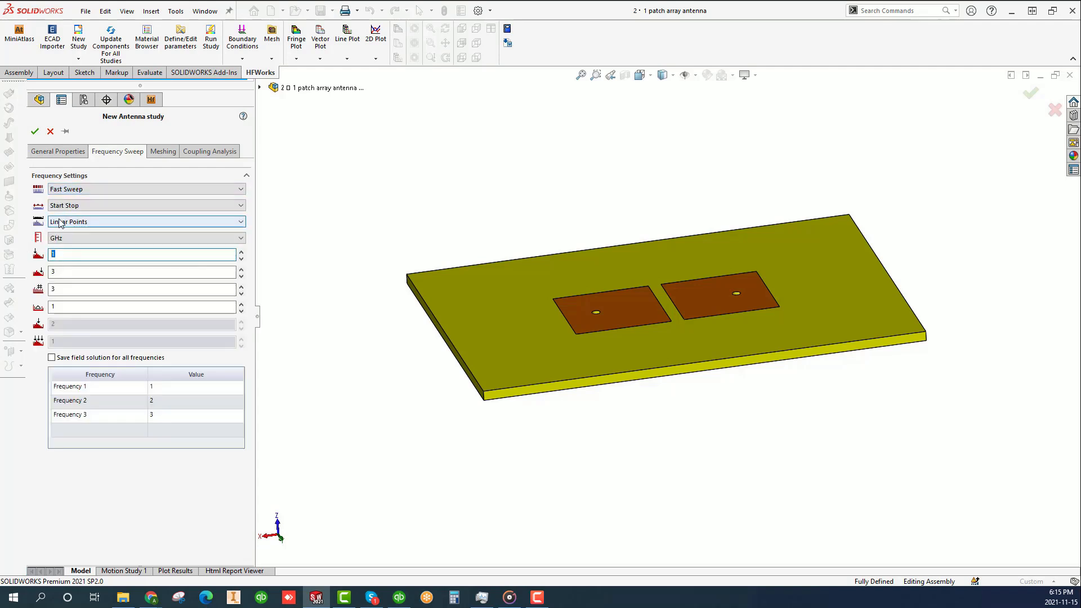
type("4.7")
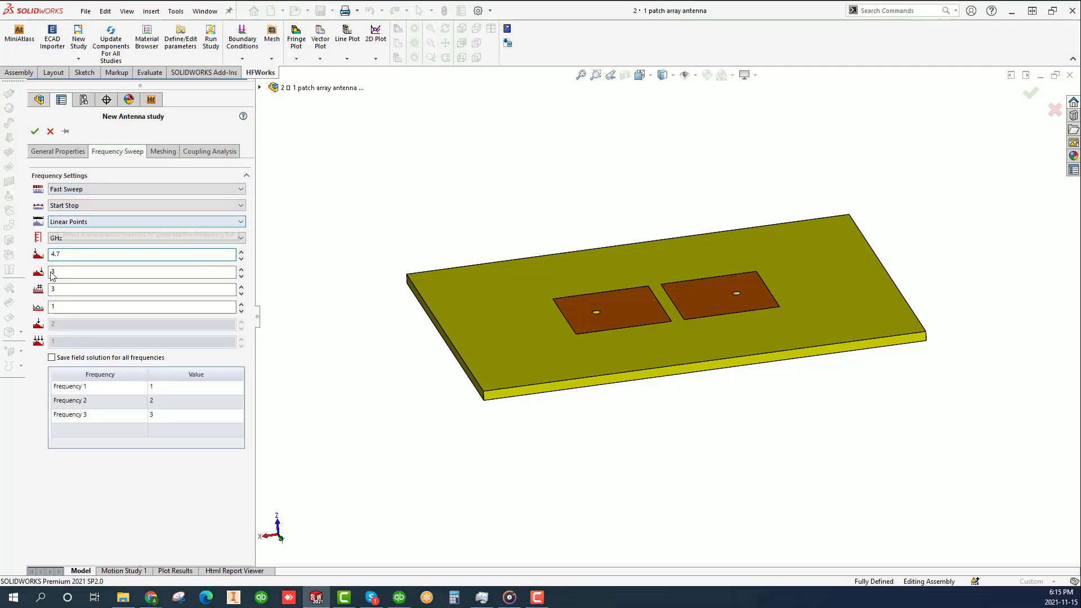
left_click(61, 272)
type("5")
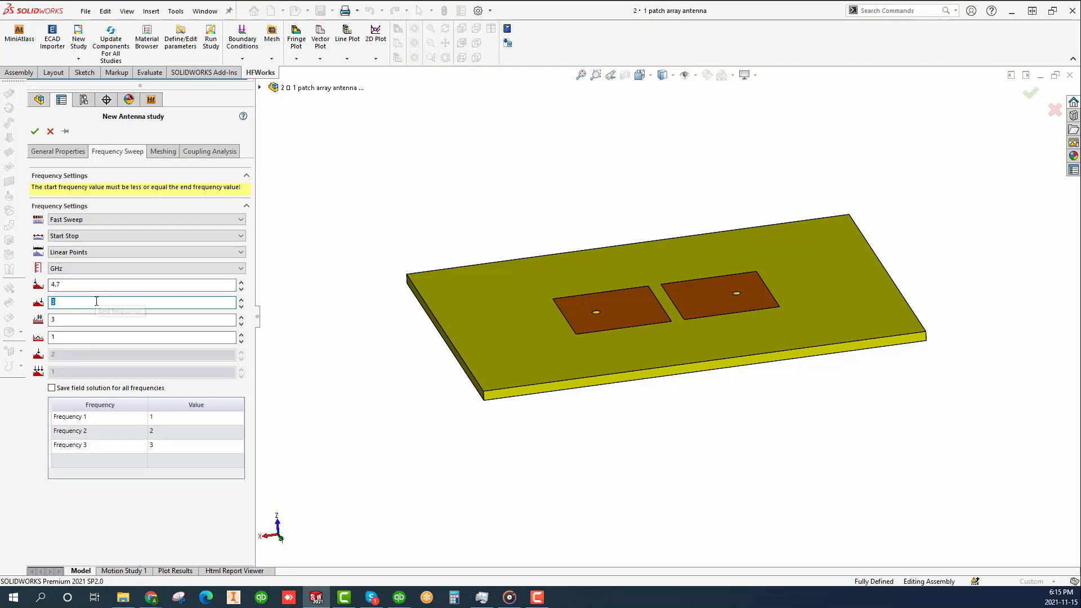
type(".2")
- Set the sweep to 51 frequency points, review the meshing settings and create the study
left_click(73, 334)
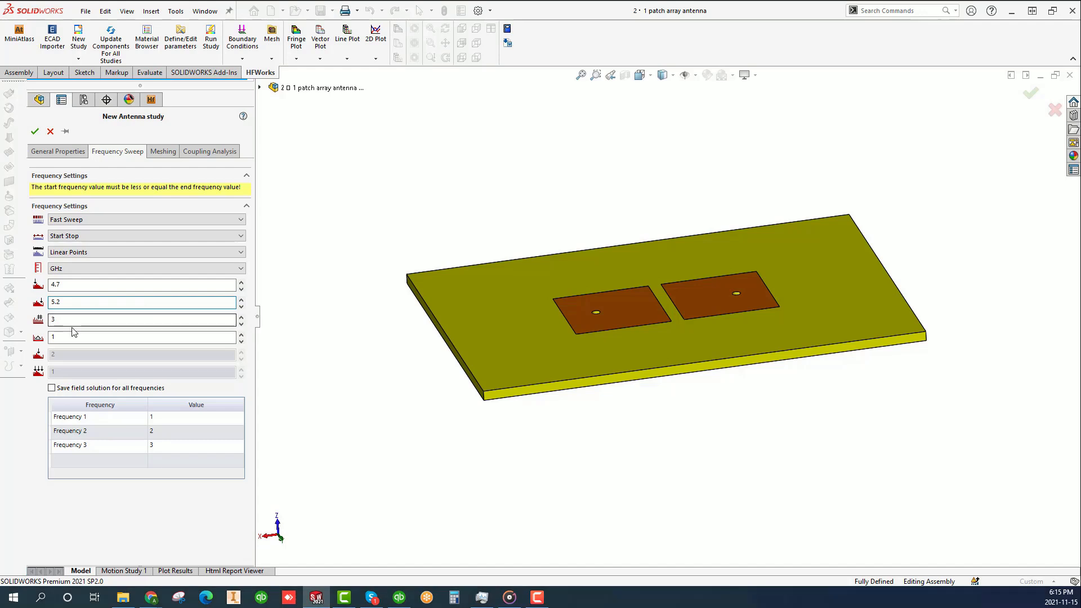
left_click(48, 290)
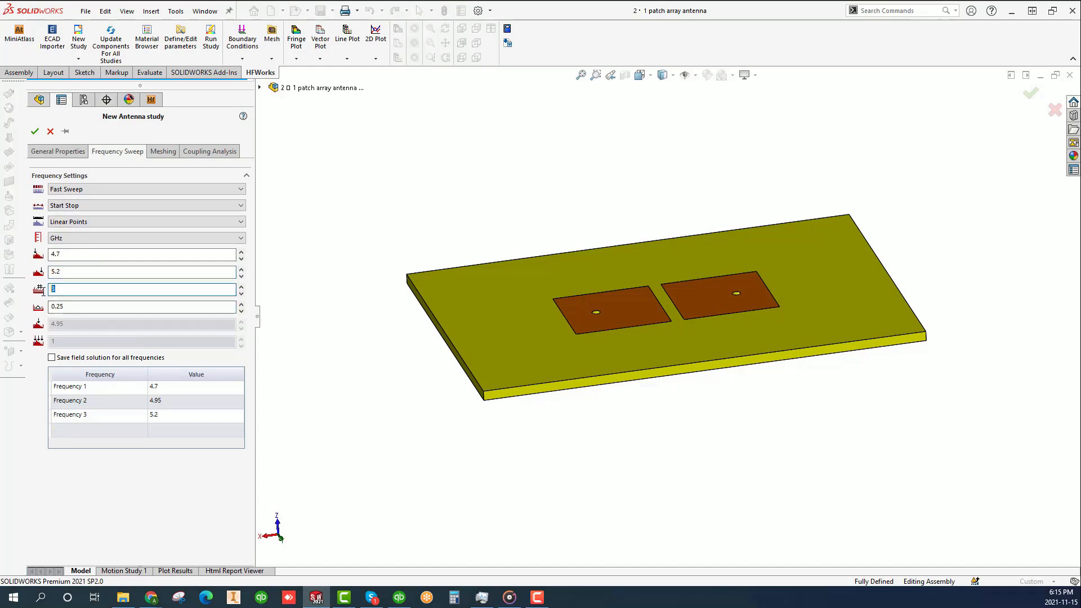
type("51")
left_click(127, 272)
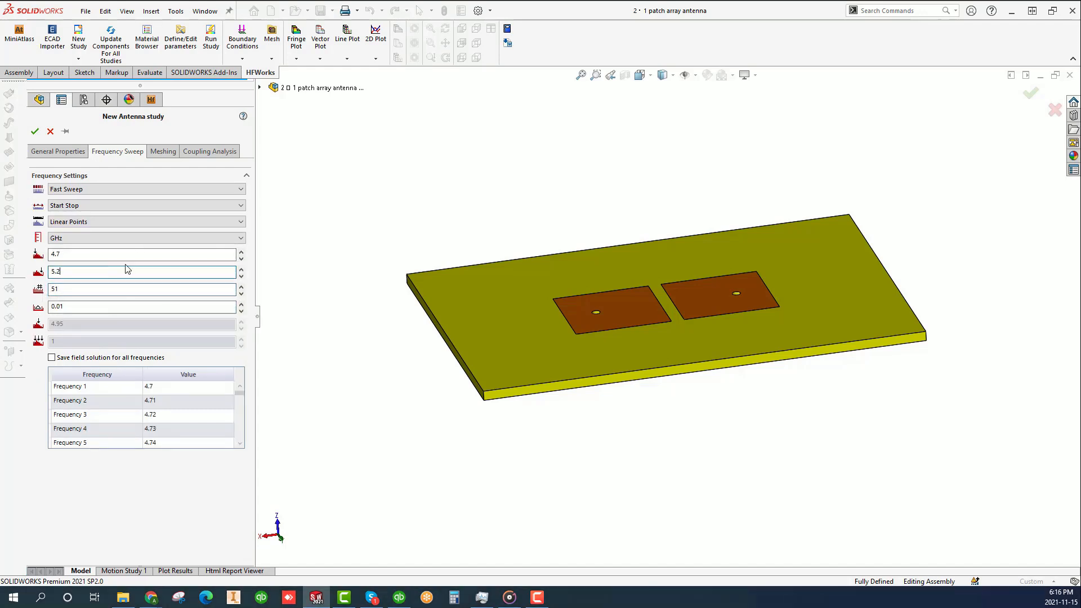
left_click(170, 153)
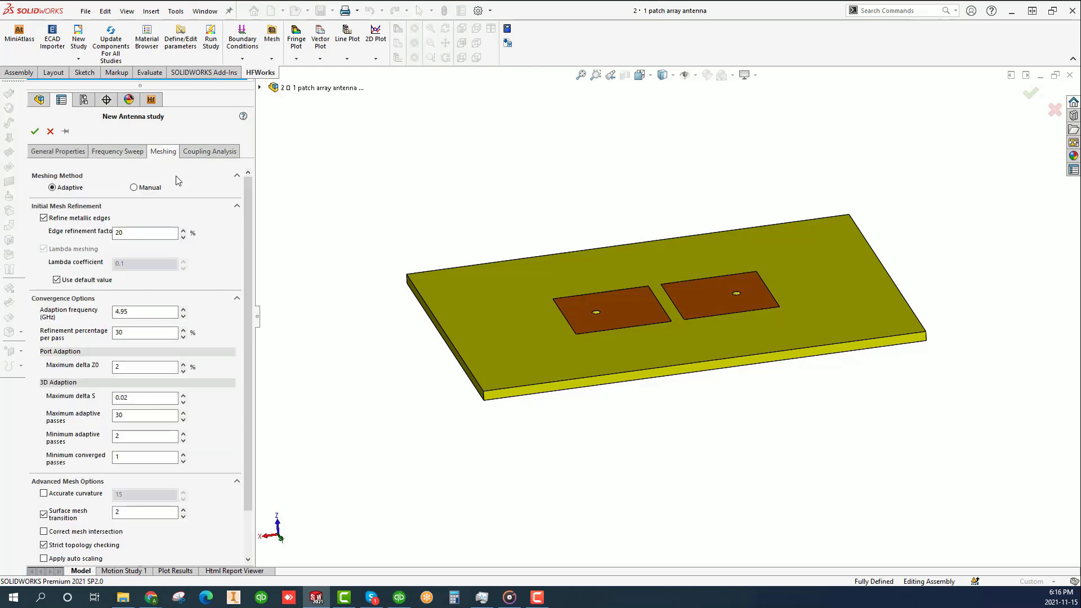
left_click(124, 151)
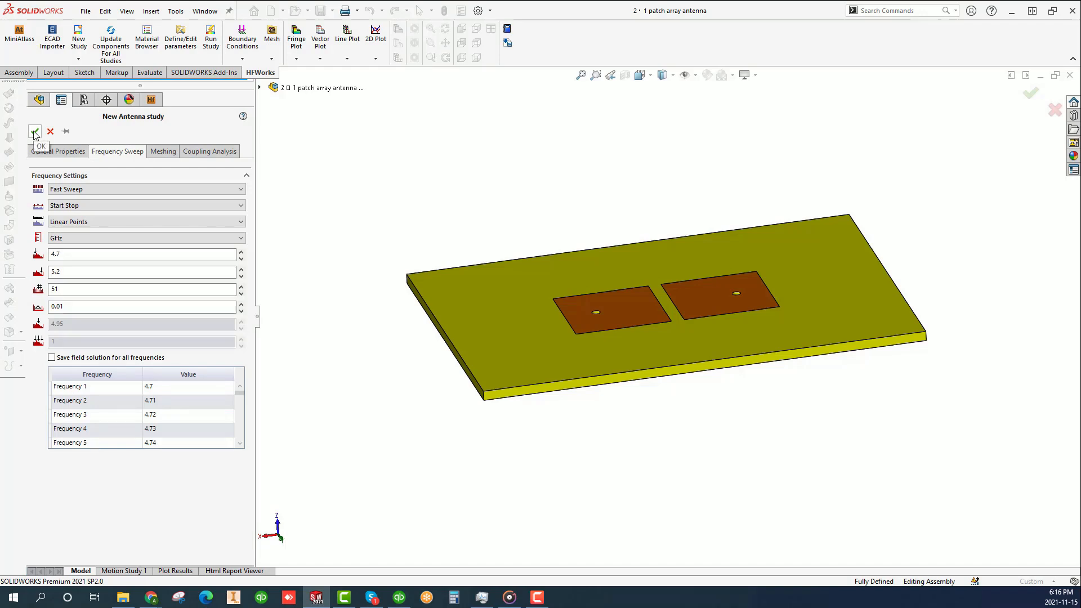
left_click(34, 133)
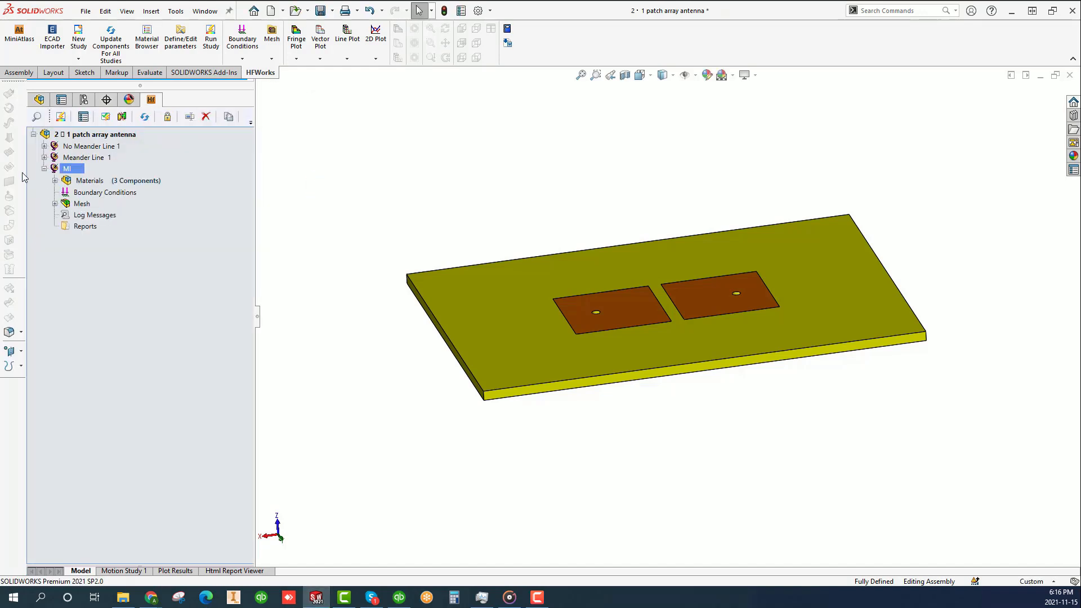
- Expand the Meander Line 1 study for reference and assign Air to the AirBox in the MI study
left_click(45, 157)
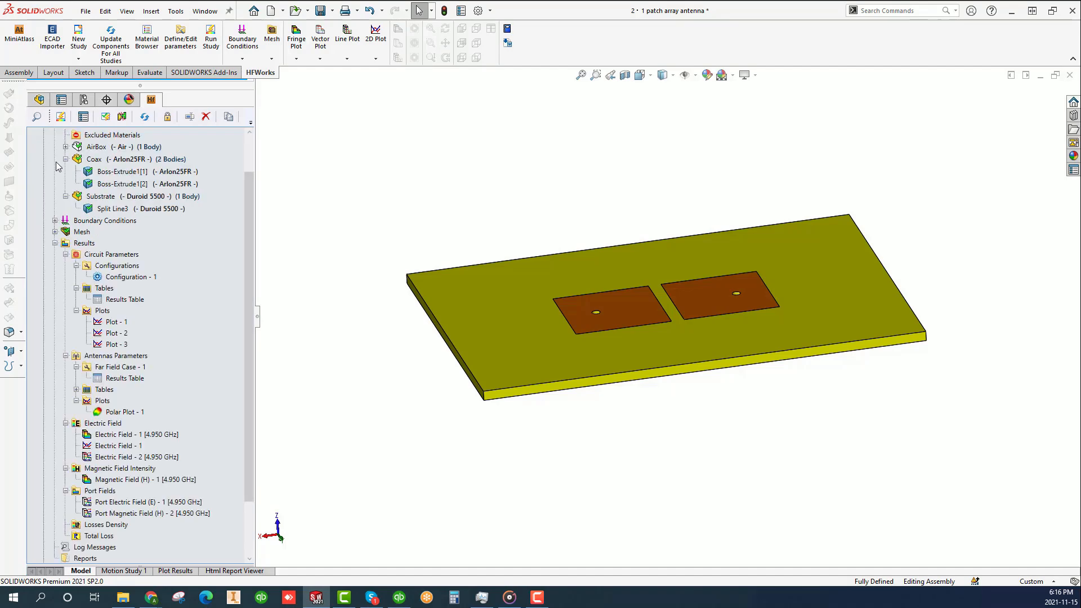
left_click(55, 244)
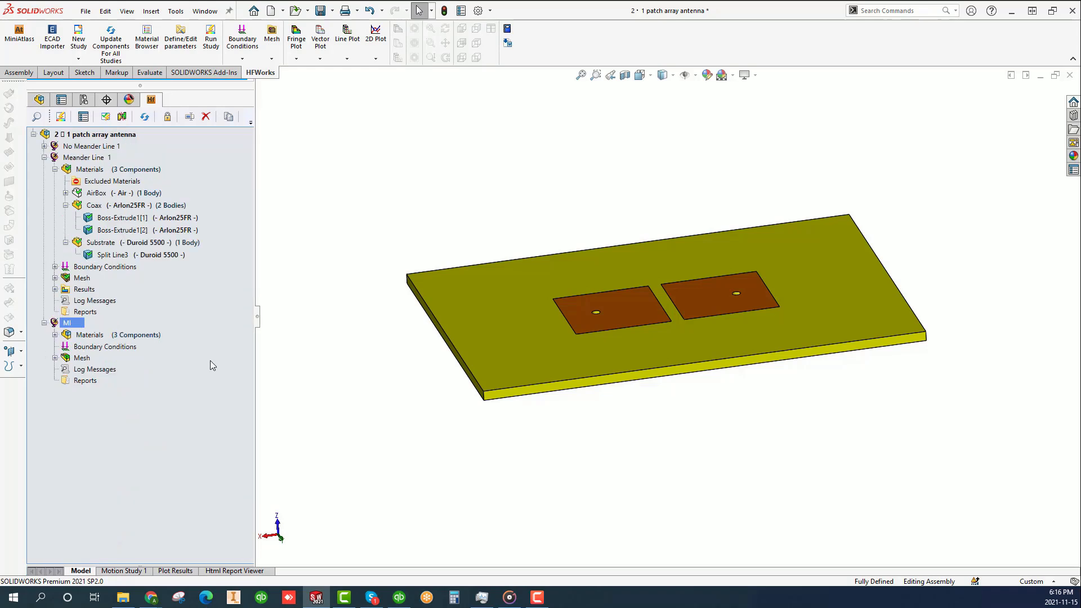
left_click(54, 335)
left_click(113, 359)
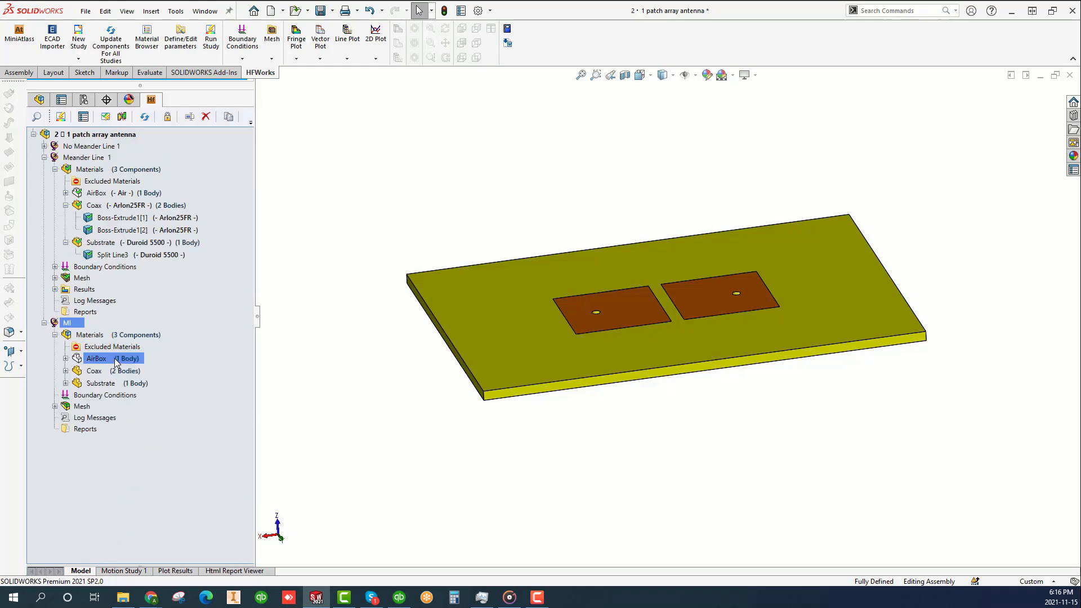
right_click(116, 360)
mouse_move(175, 385)
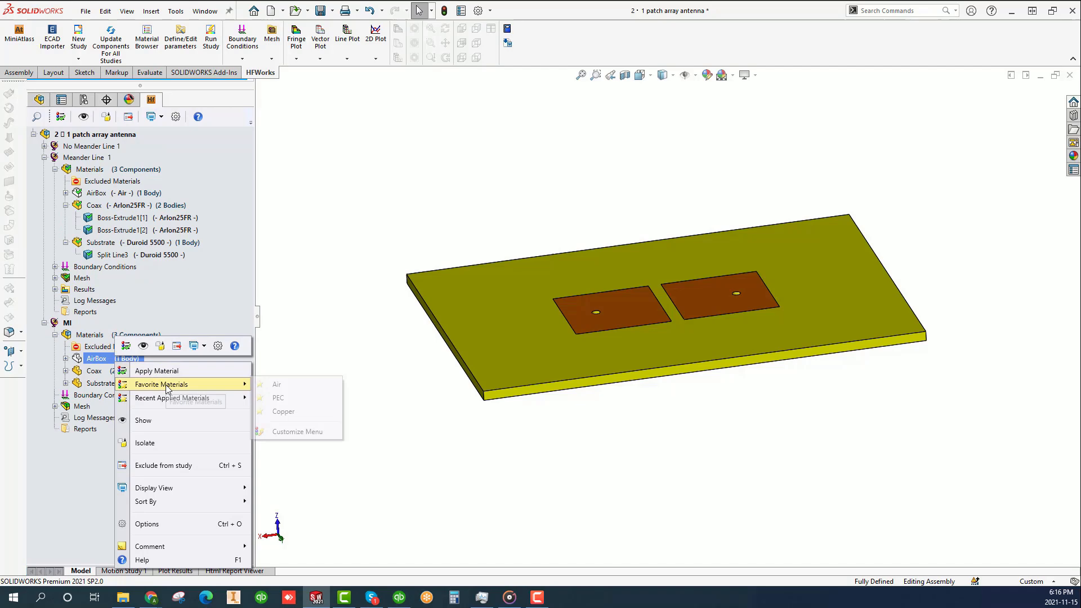
left_click(283, 384)
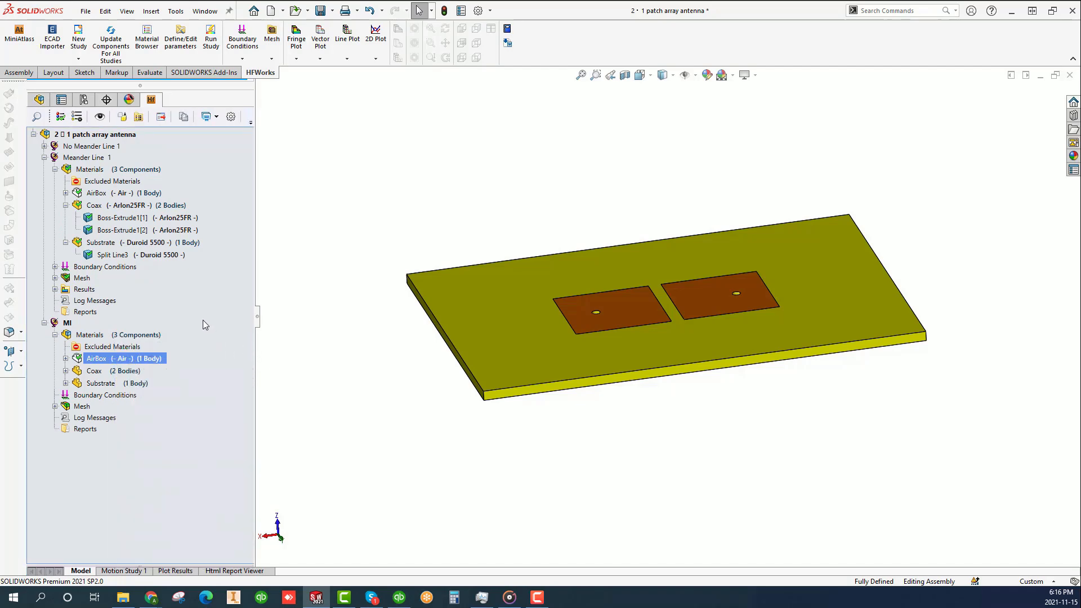
- Copy the material assignments from the Meander Line 1 study to the MI study
left_click(157, 243)
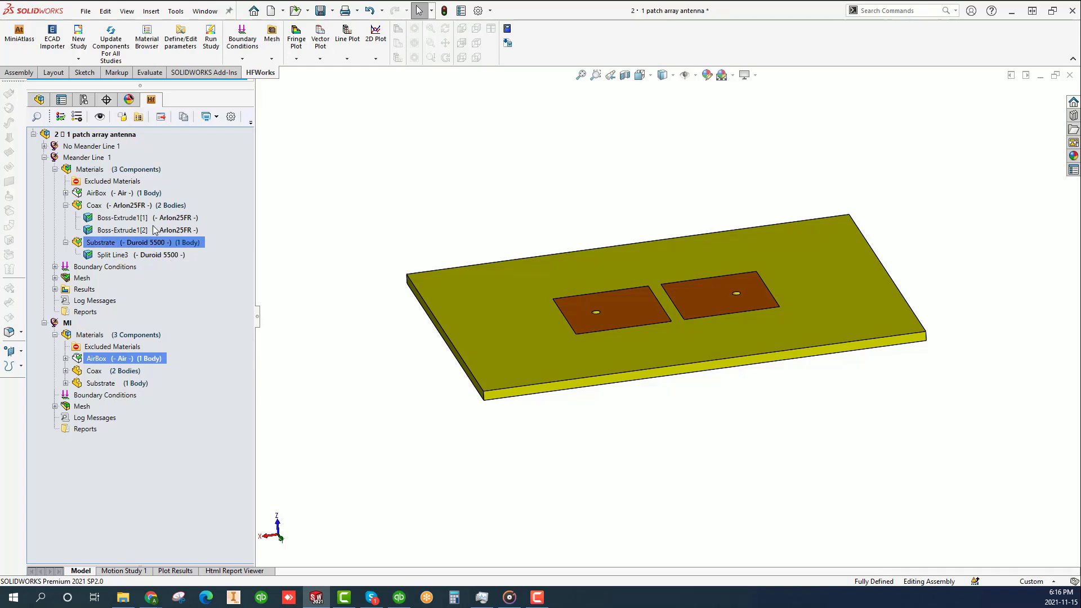
left_click(108, 170)
double_click(103, 171)
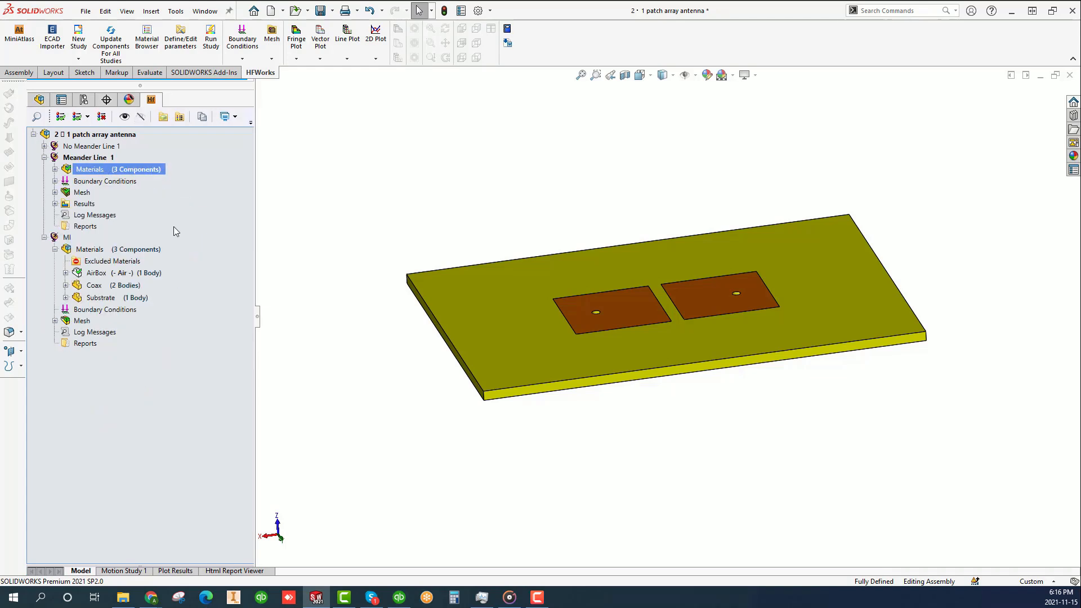
left_click_drag(87, 173, 96, 255)
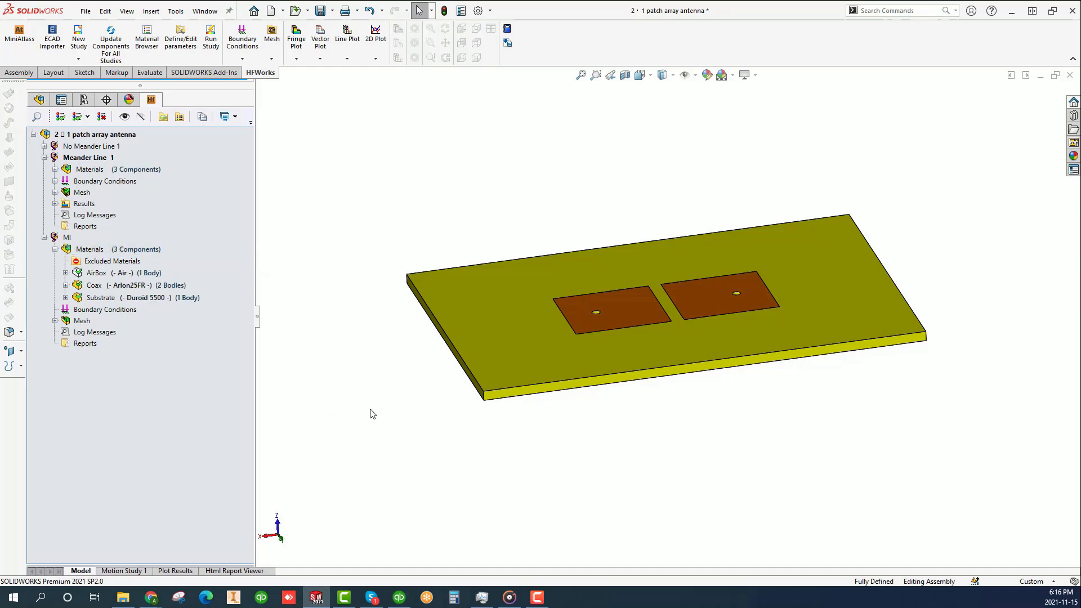
- Examine the patches on one side of the substrate and the coax feeds and meander lines on the other
middle_click_drag(577, 471, 524, 245)
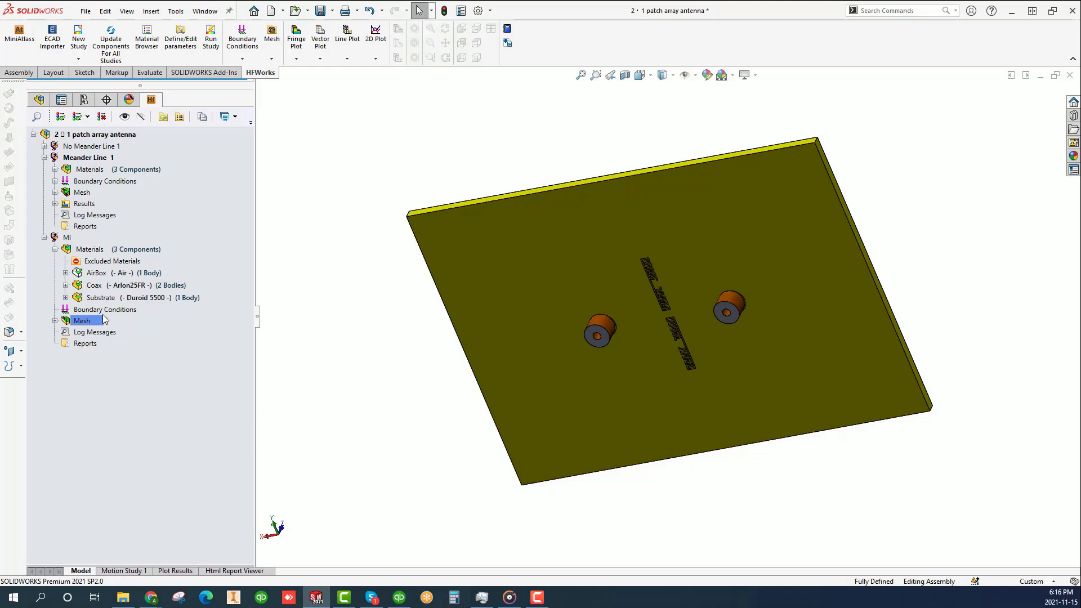
left_click(123, 310)
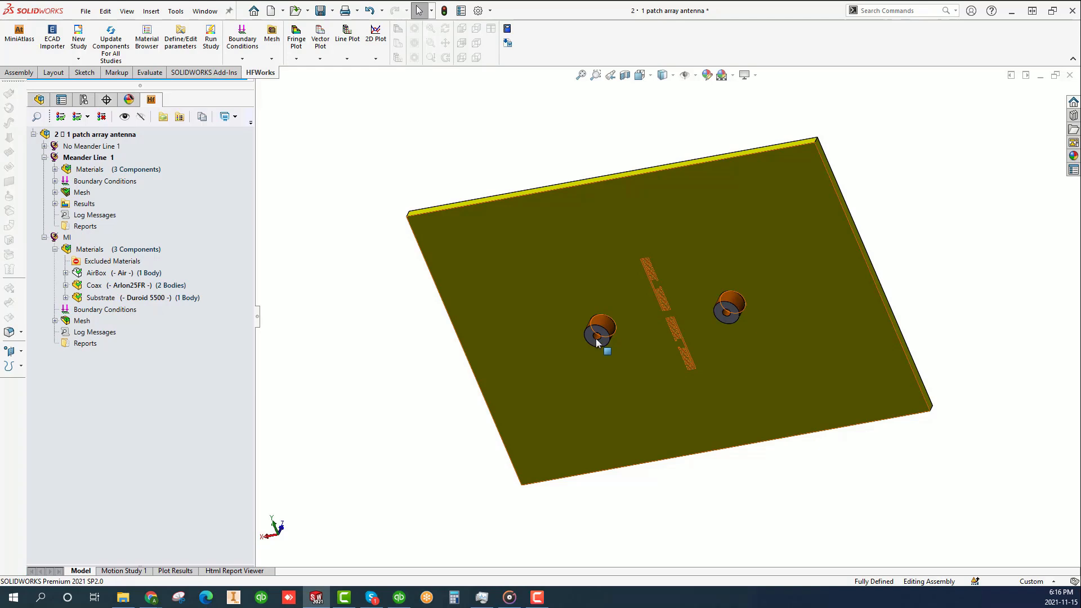
mouse_move(655, 323)
middle_mouse_down()
mouse_move(652, 347)
mouse_move(627, 305)
middle_mouse_up()
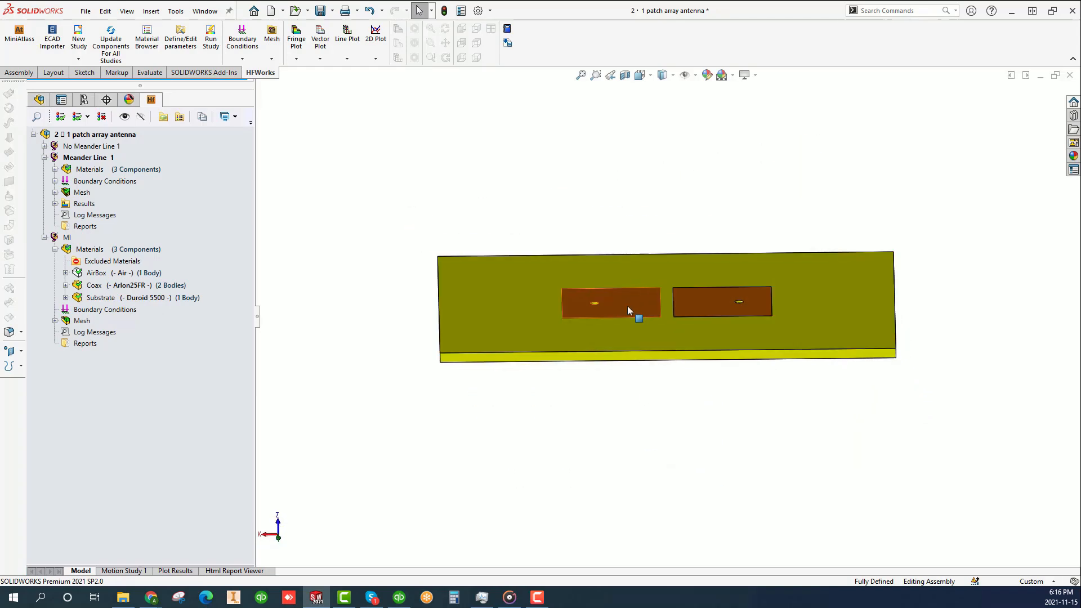
left_click(704, 309)
middle_click_drag(691, 404, 601, 350)
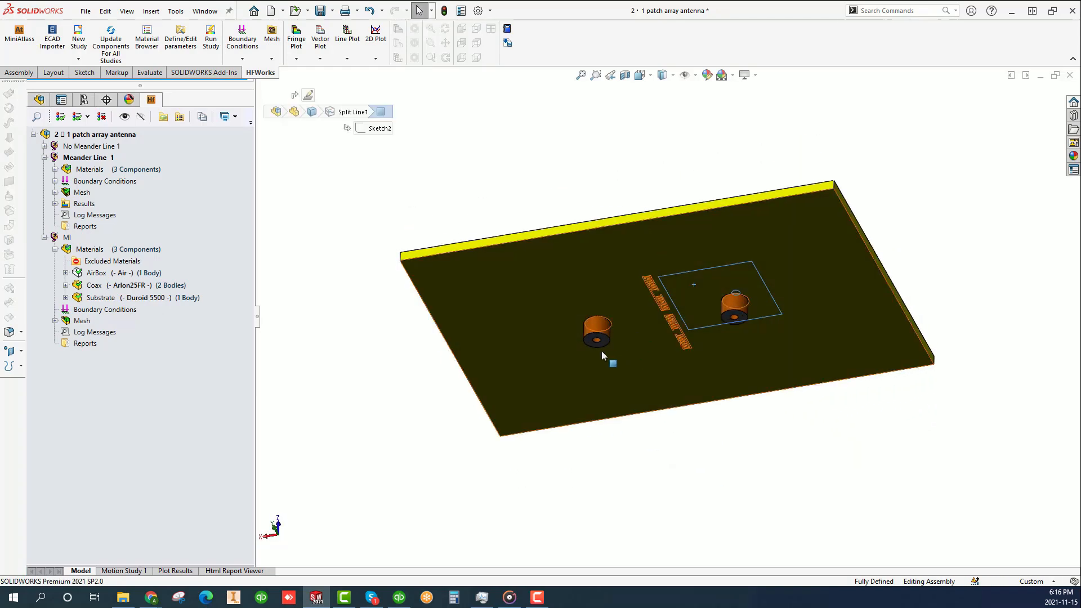
scroll(613, 388, "down", 1)
middle_click_drag(614, 390, 647, 334)
scroll(648, 334, "down", 1)
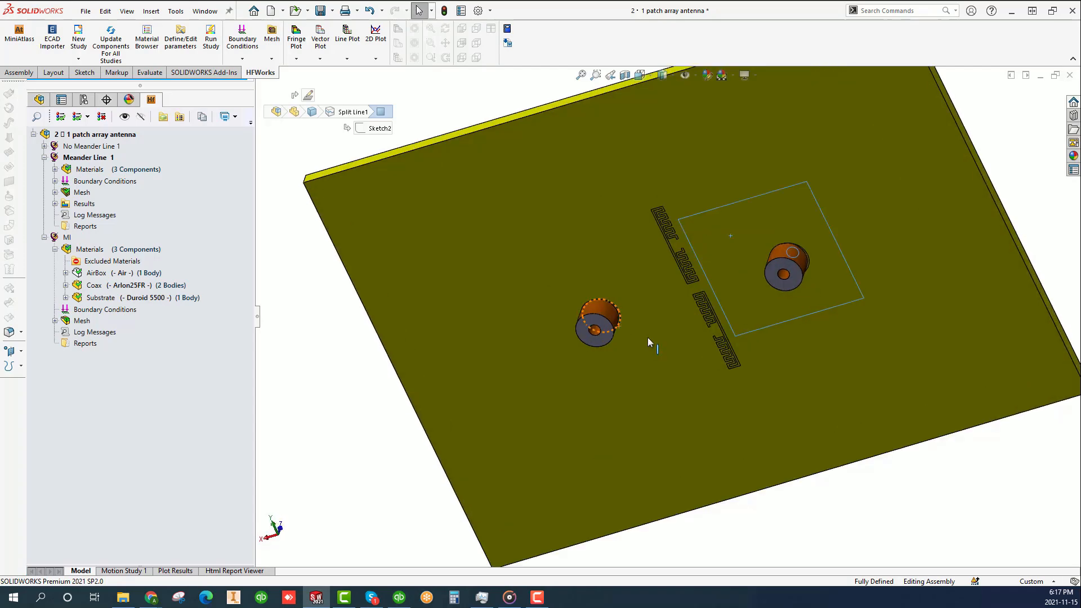
scroll(647, 335, "up", 1)
scroll(674, 389, "down", 1)
left_click(761, 514)
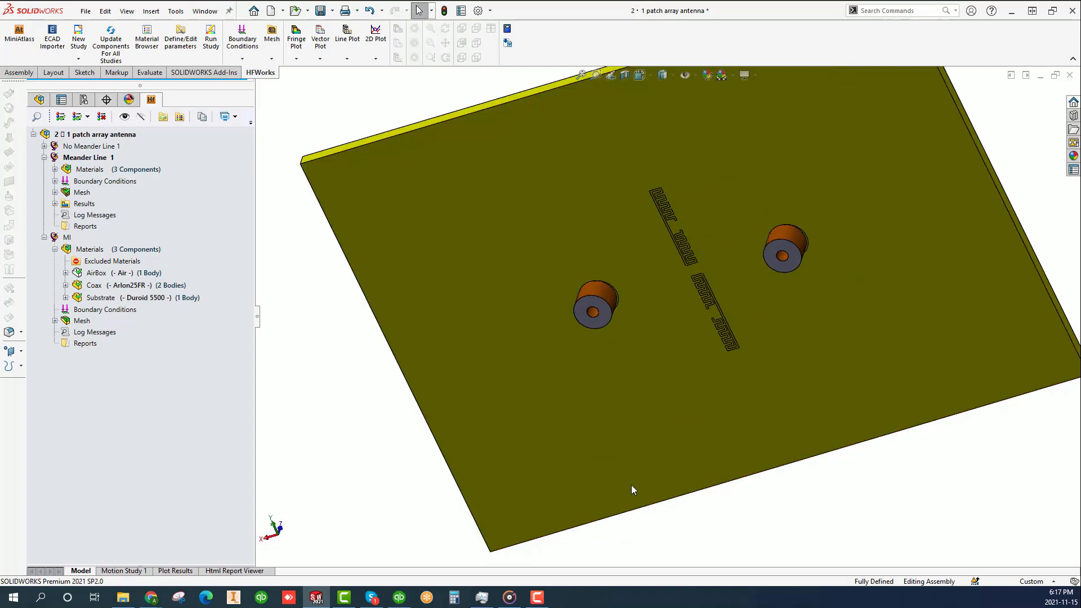
- Create a port boundary condition in the MI study on the end face of the coax feed nearer the -X-pointing substrate edge's opposite side
left_click(99, 312)
right_click(123, 310)
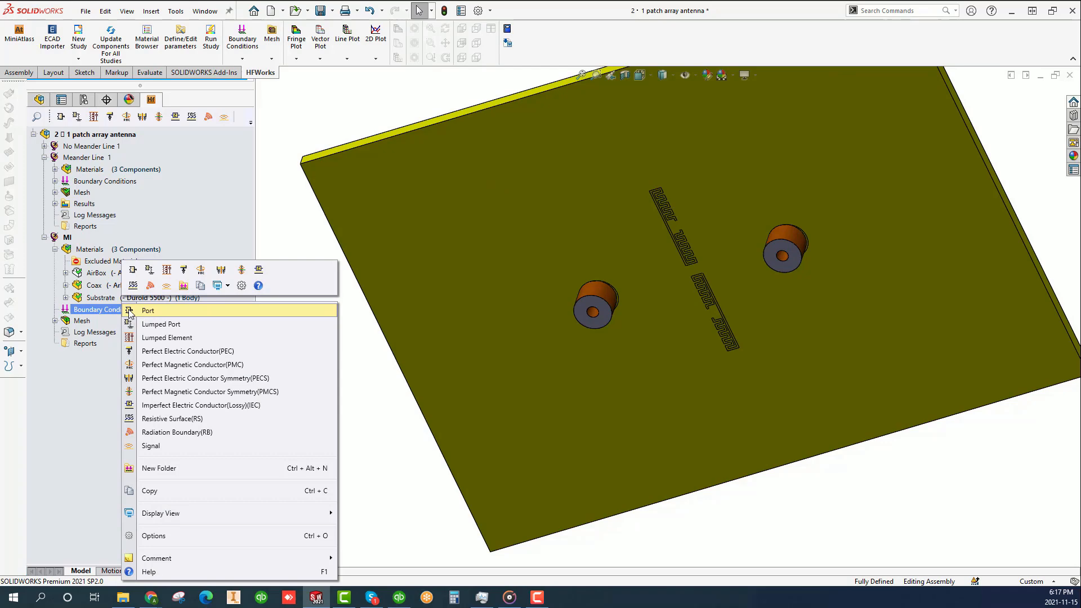
left_click(131, 311)
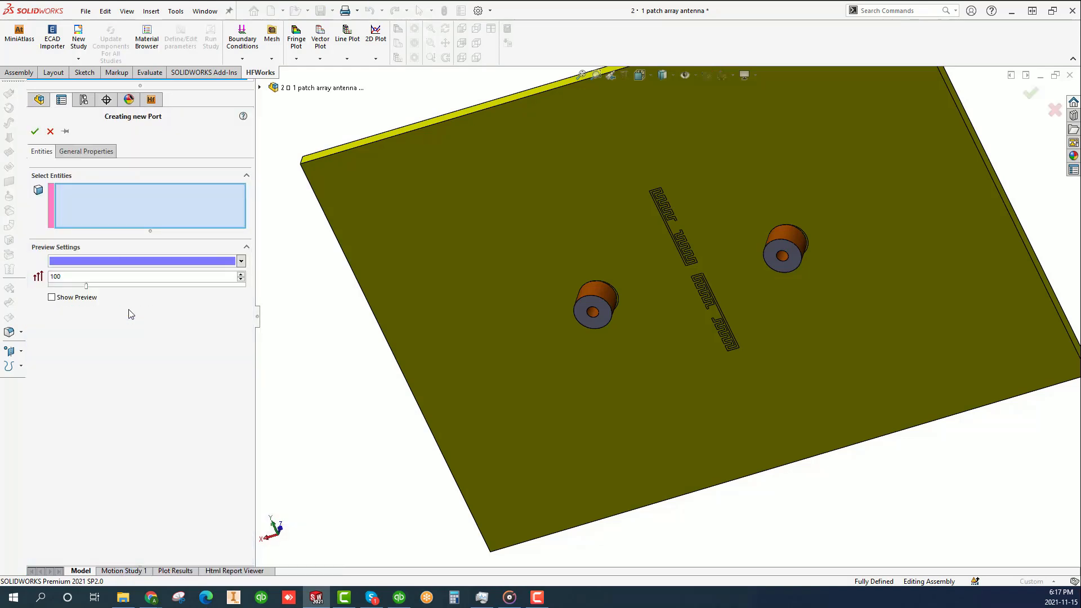
left_click(605, 315)
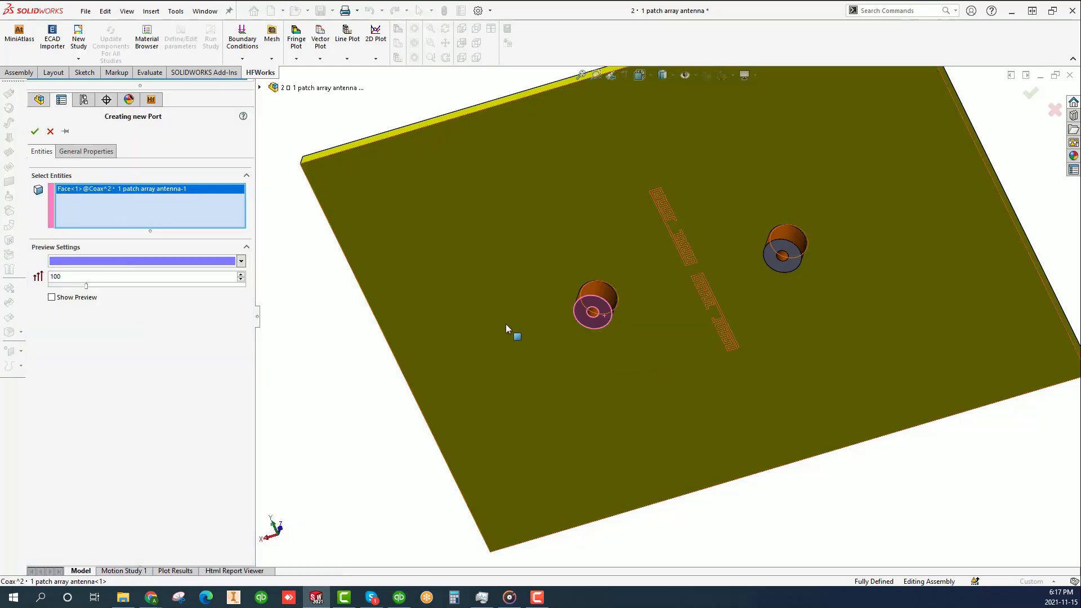
left_click(51, 297)
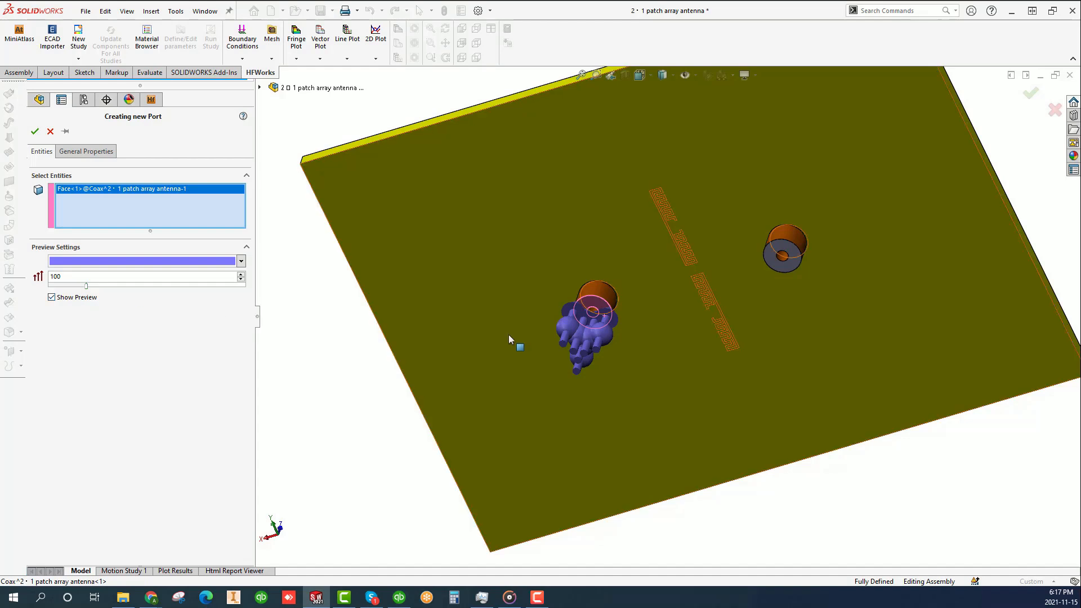
left_click(52, 298)
left_click(35, 131)
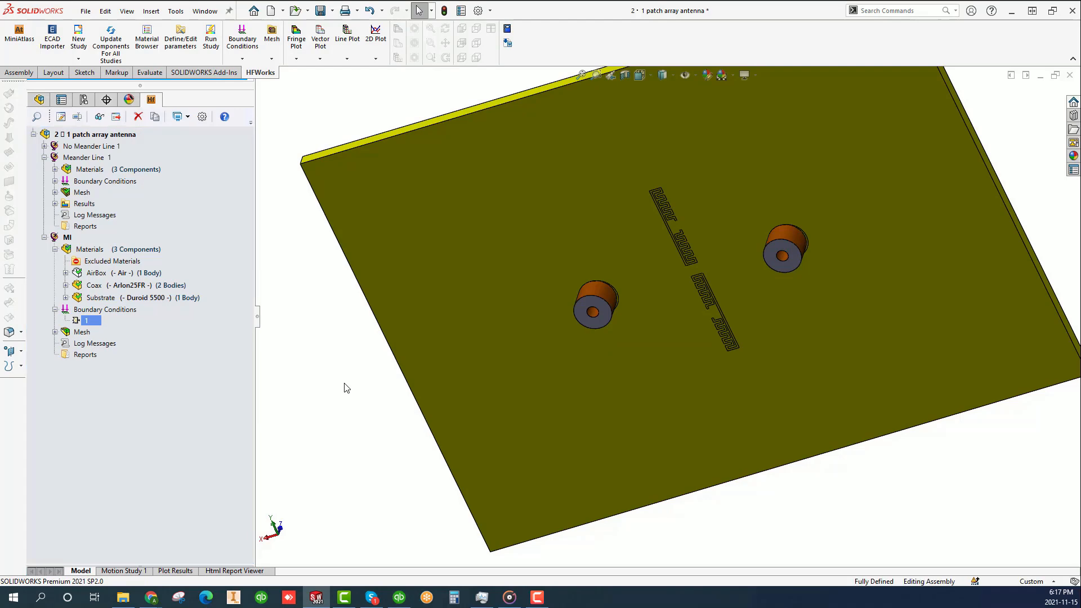
- Create a lumped port in the MI study on the end face of the remaining coax feed, previewing it first
right_click(112, 316)
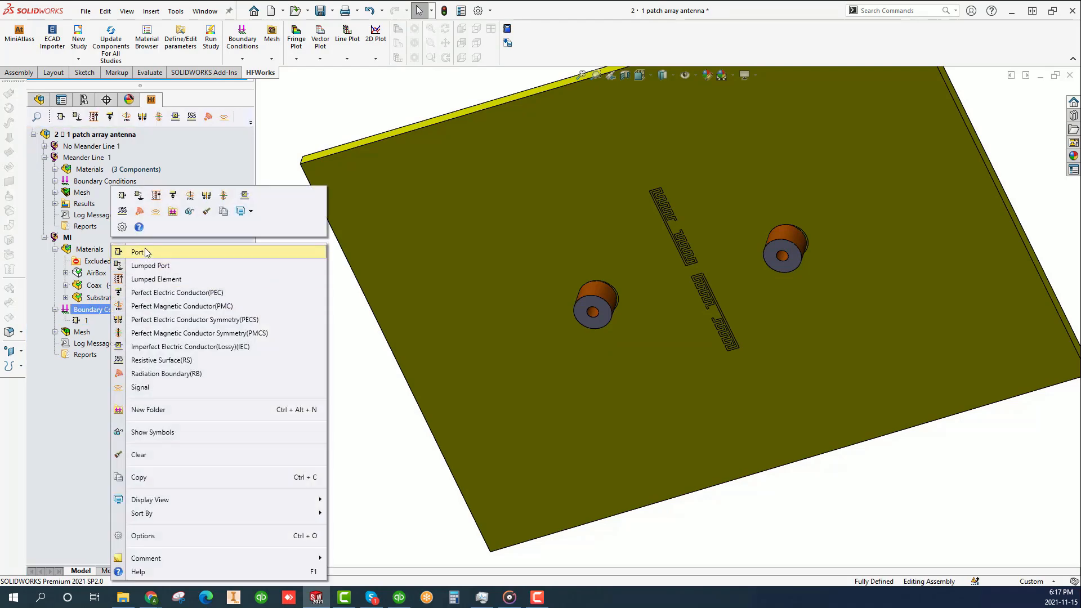
left_click(156, 265)
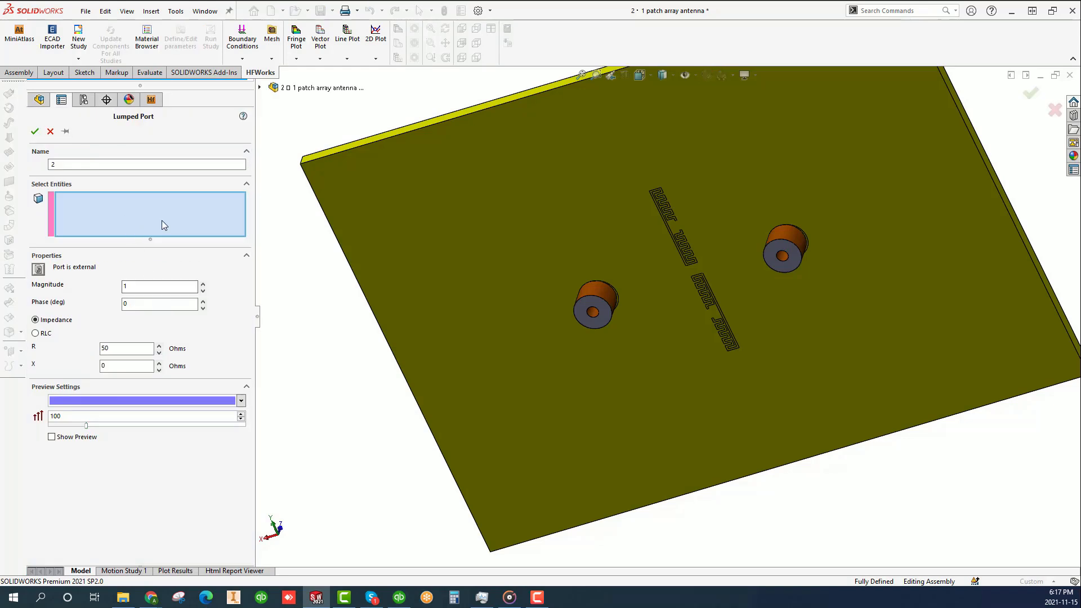
left_click(791, 263)
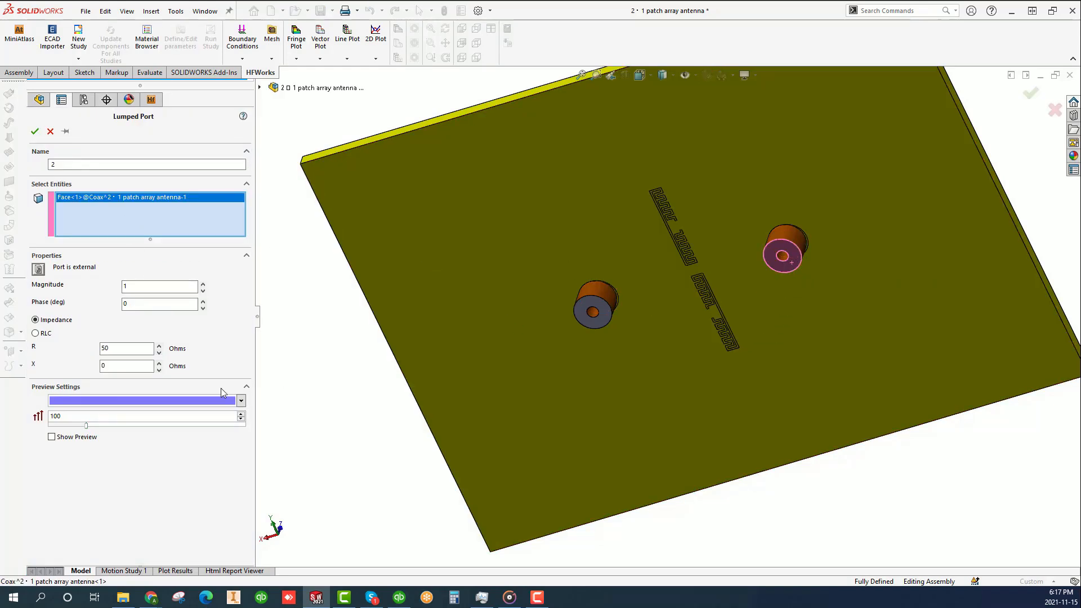
left_click(52, 438)
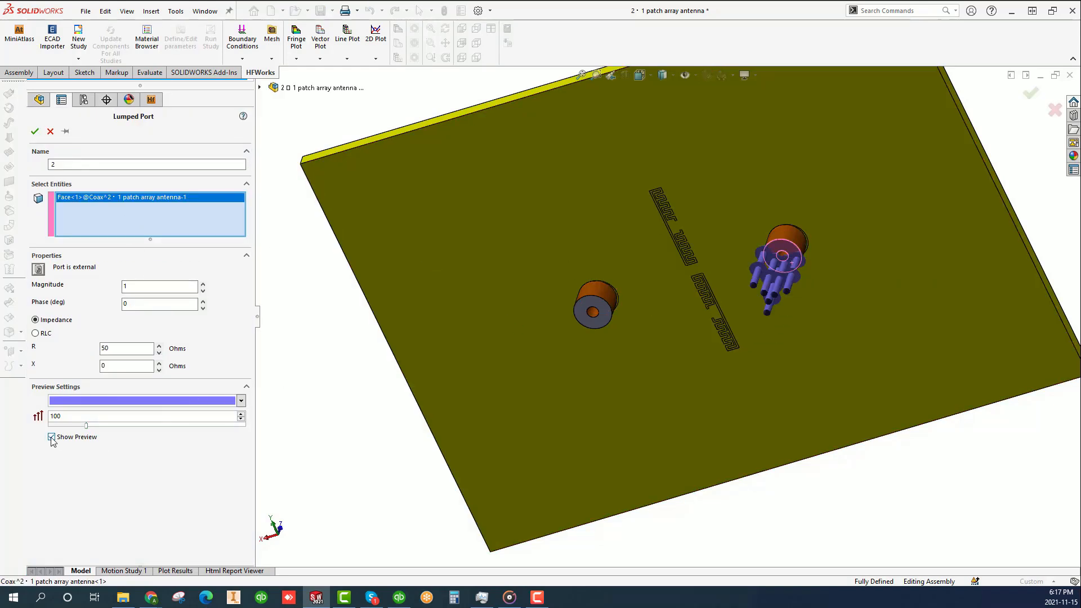
left_click(52, 437)
left_click(52, 437)
left_click(52, 438)
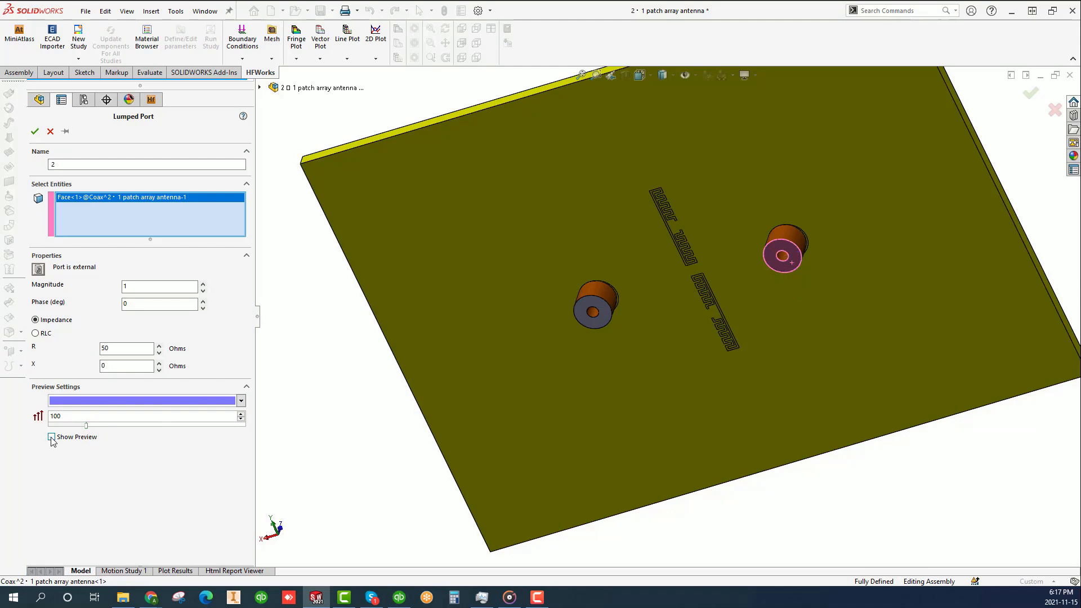
left_click(34, 132)
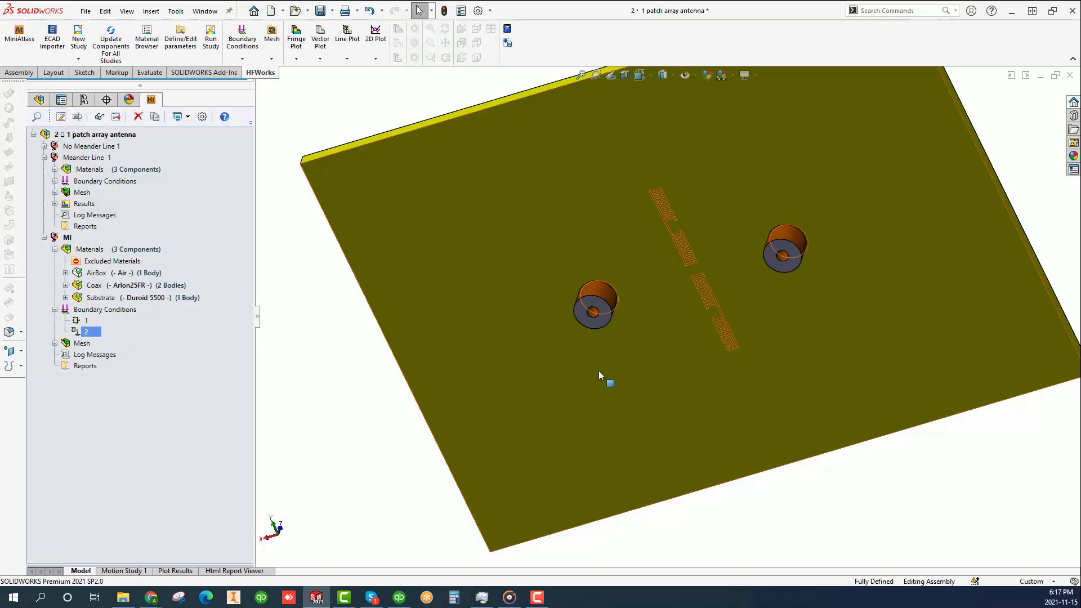
- Apply a Perfect Electric Conductor boundary in the MI study to the substrate's feed-side ground face and both coax feeds' outer and inner cylindrical faces
scroll(660, 388, "down", 2)
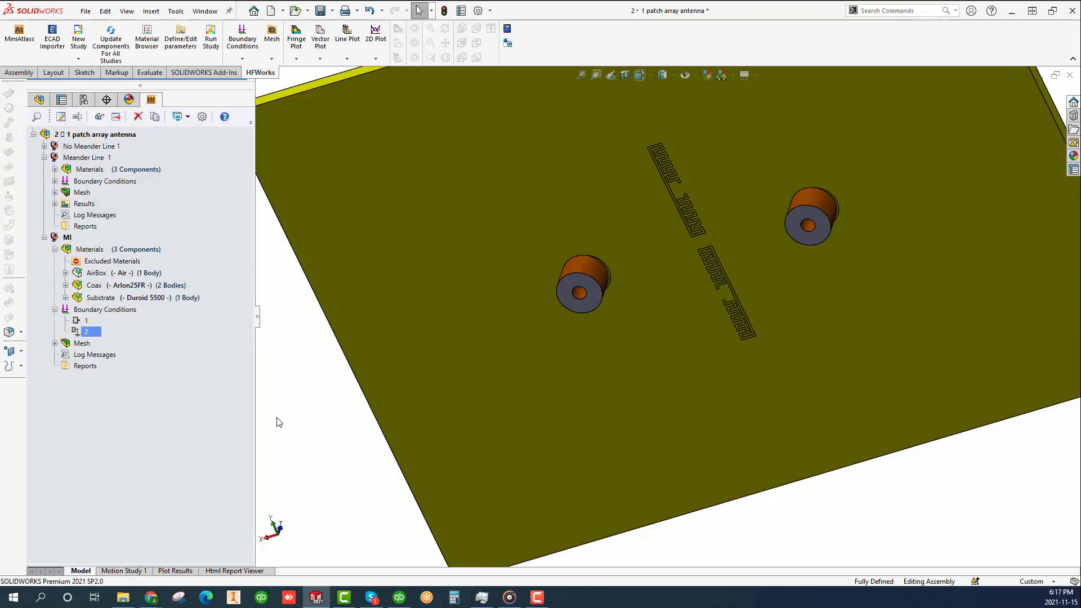
right_click(137, 312)
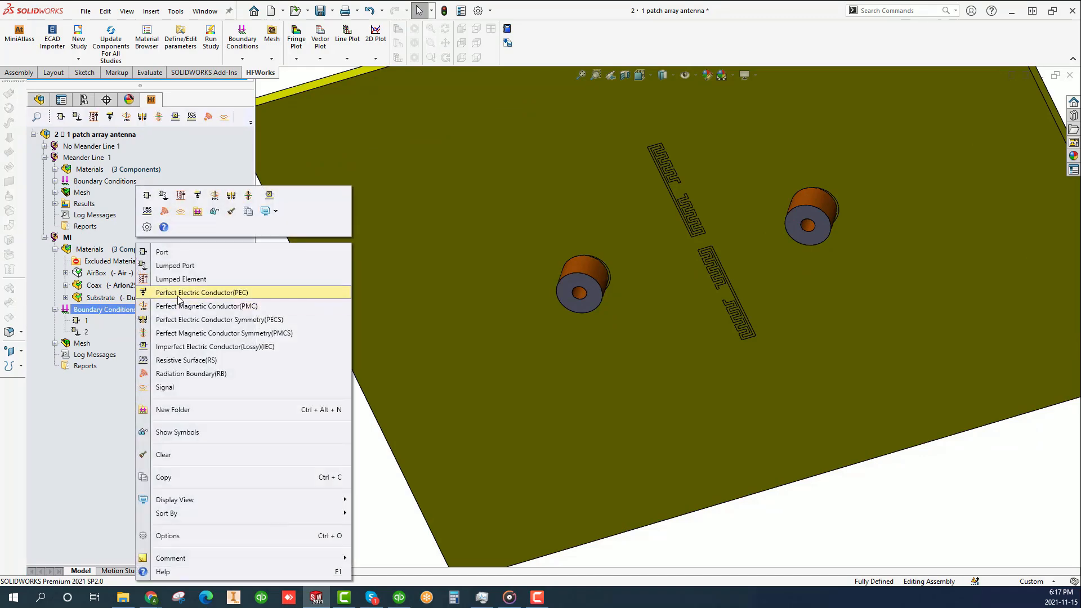
left_click(207, 293)
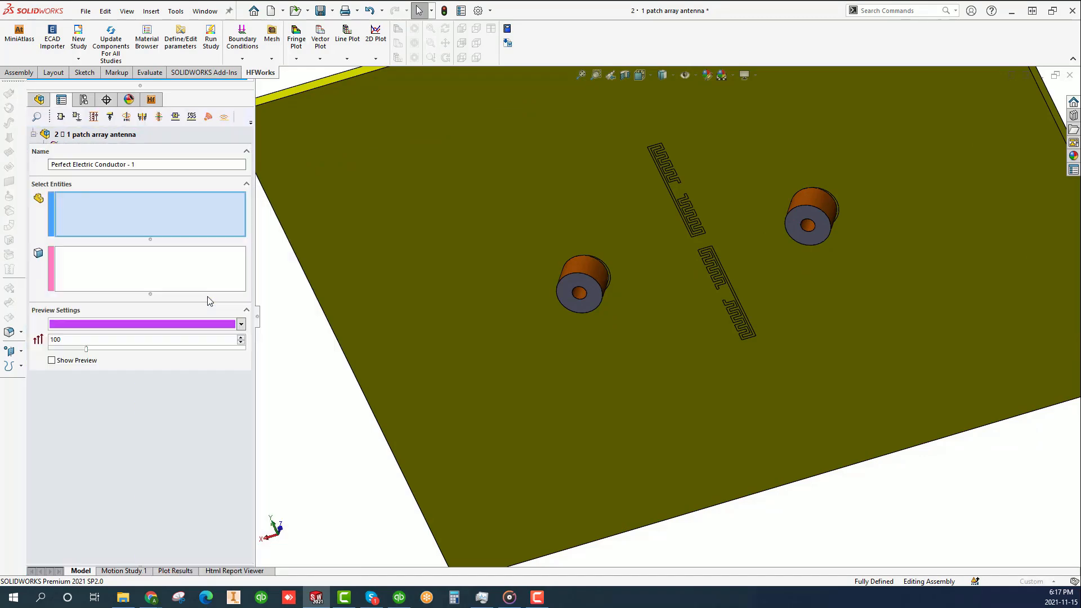
left_click(147, 276)
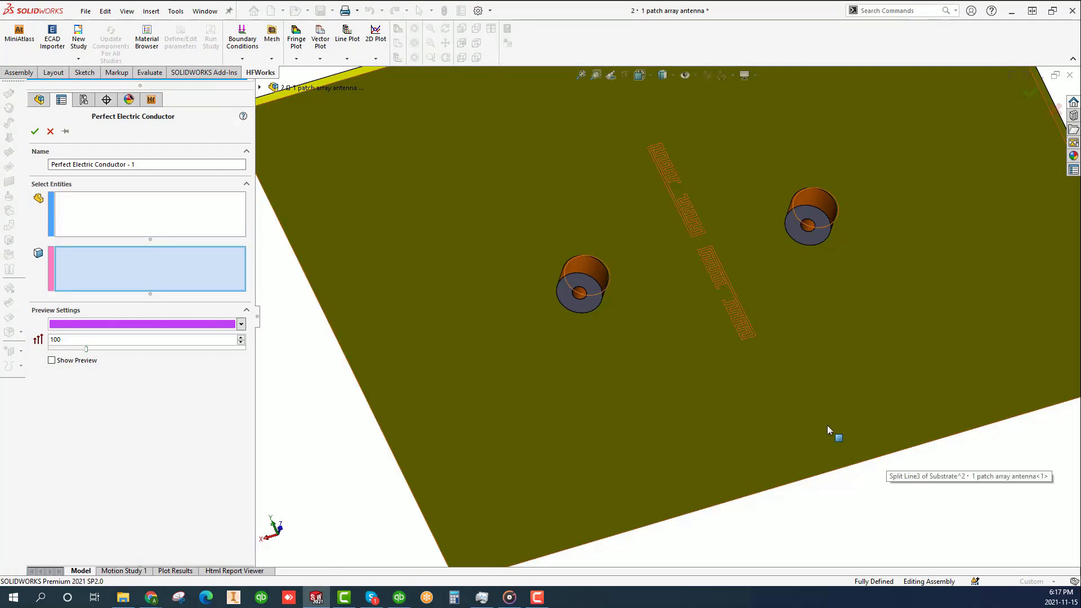
left_click(671, 370)
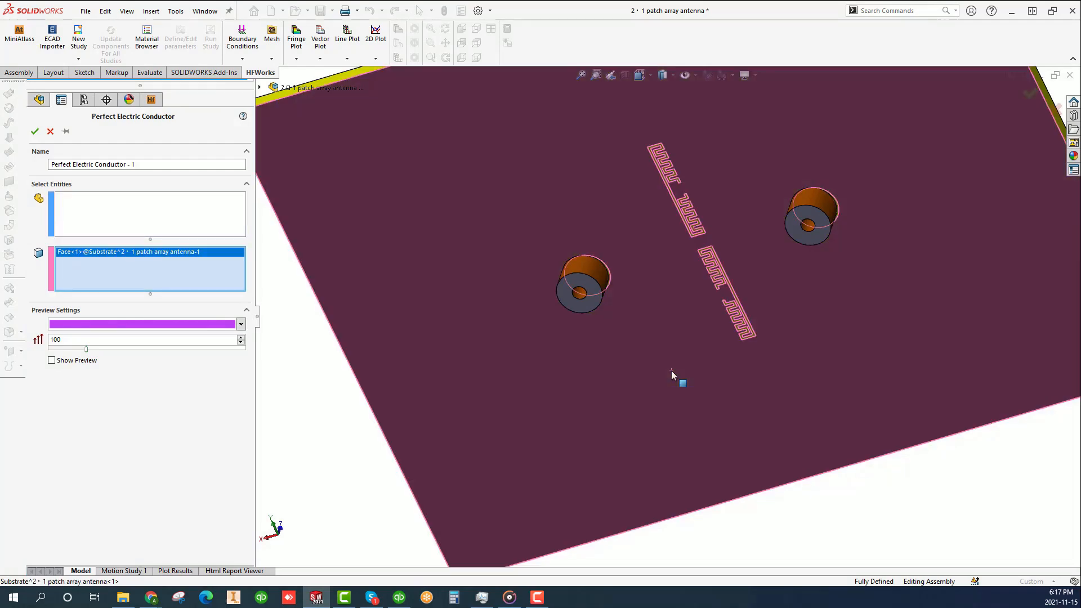
left_click(600, 273)
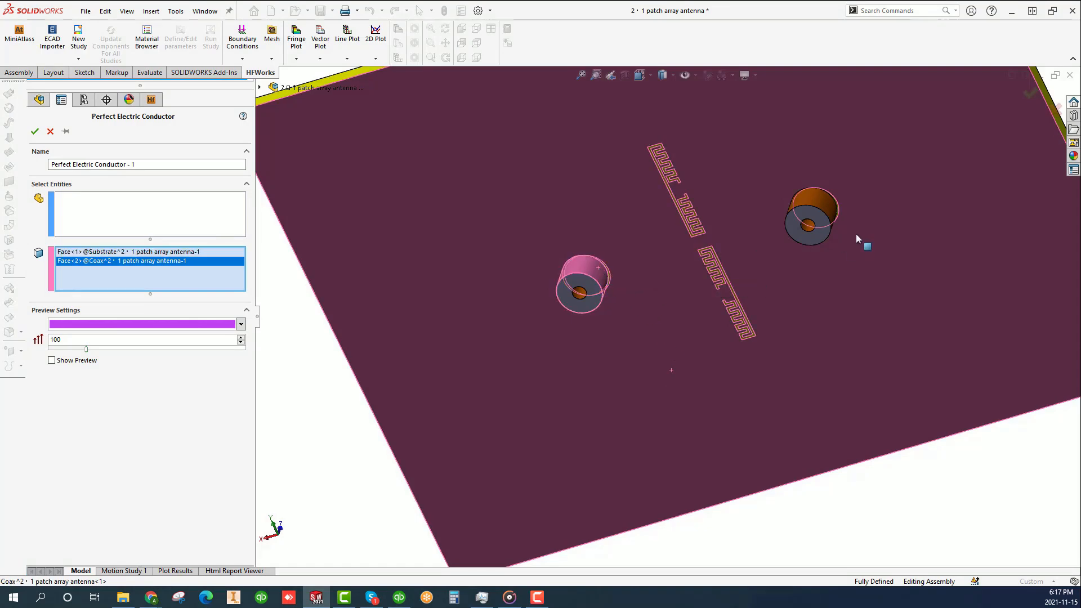
left_click(812, 227)
left_click(815, 233)
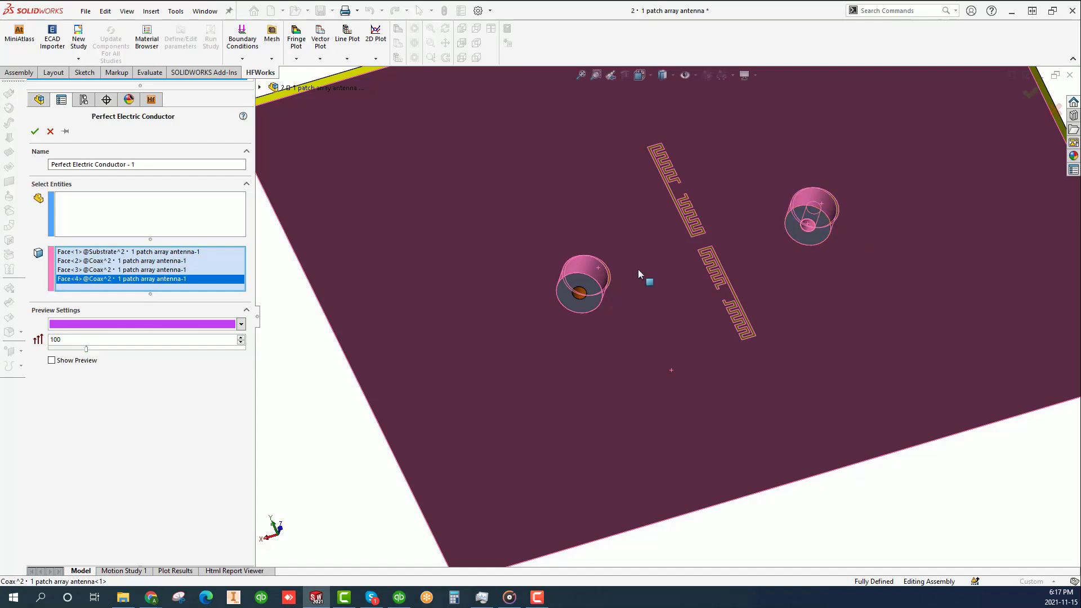
left_click(581, 299)
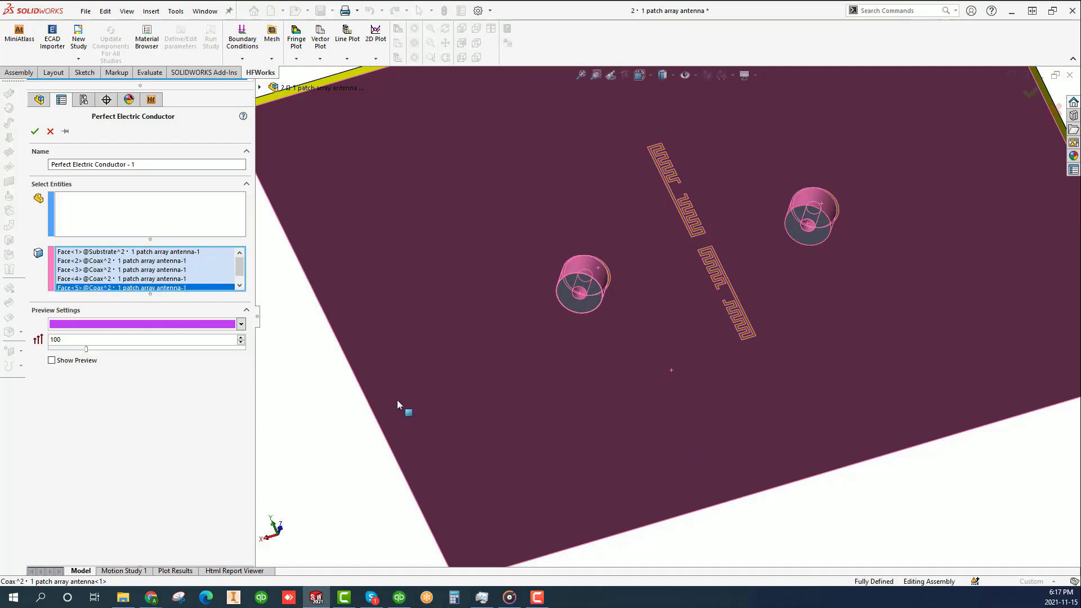
left_click(53, 361)
left_click(53, 361)
left_click(35, 131)
- Apply a second Perfect Electric Conductor boundary in the MI study to the two rectangular patch faces on the substrate
scroll(634, 390, "down", 5)
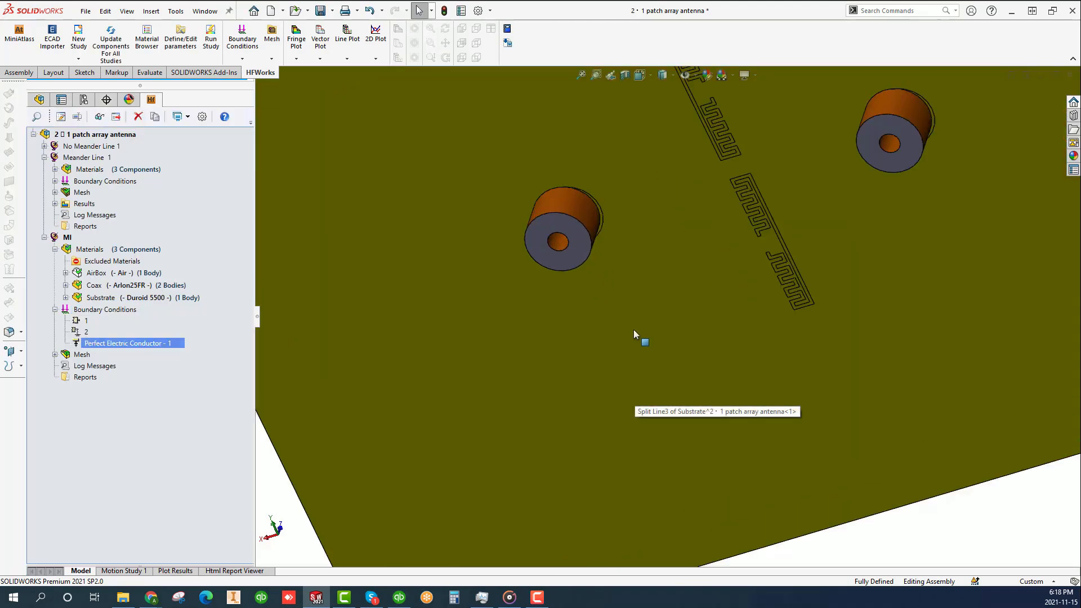
middle_click_drag(654, 261, 472, 417)
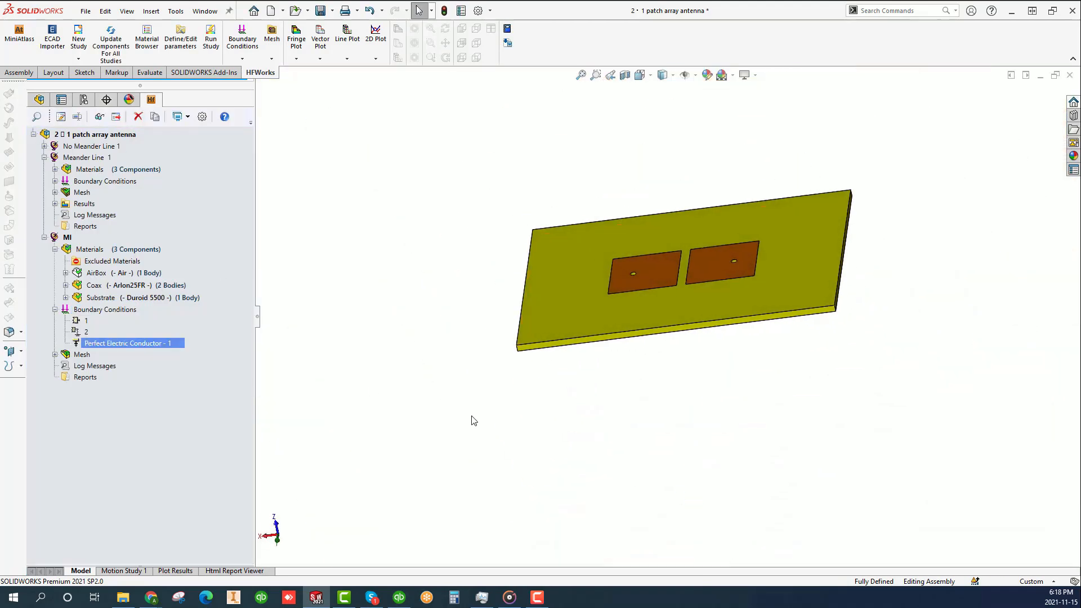
right_click(105, 312)
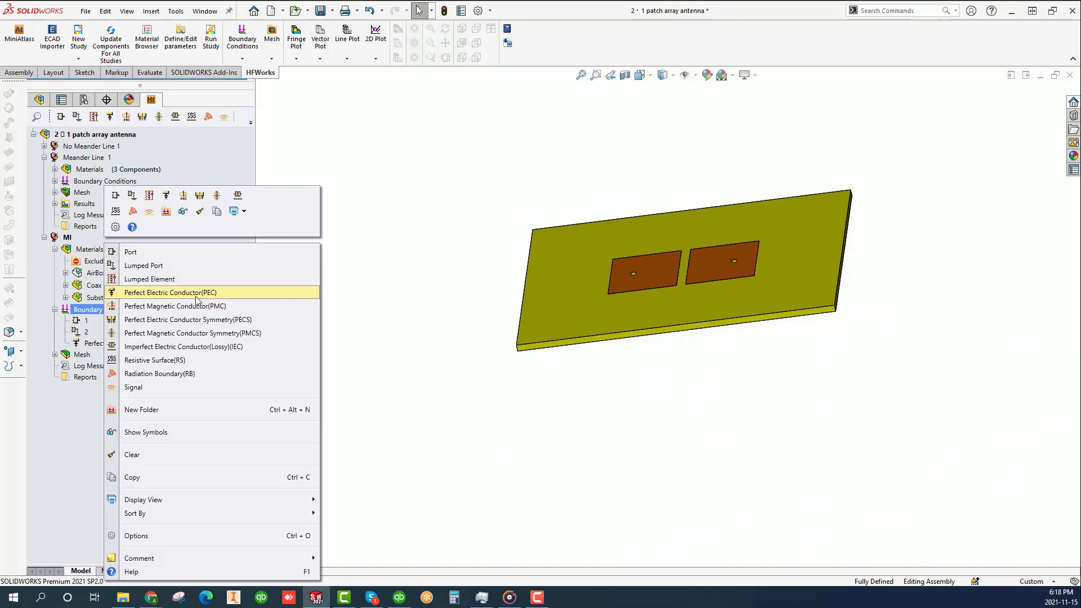
left_click(730, 317)
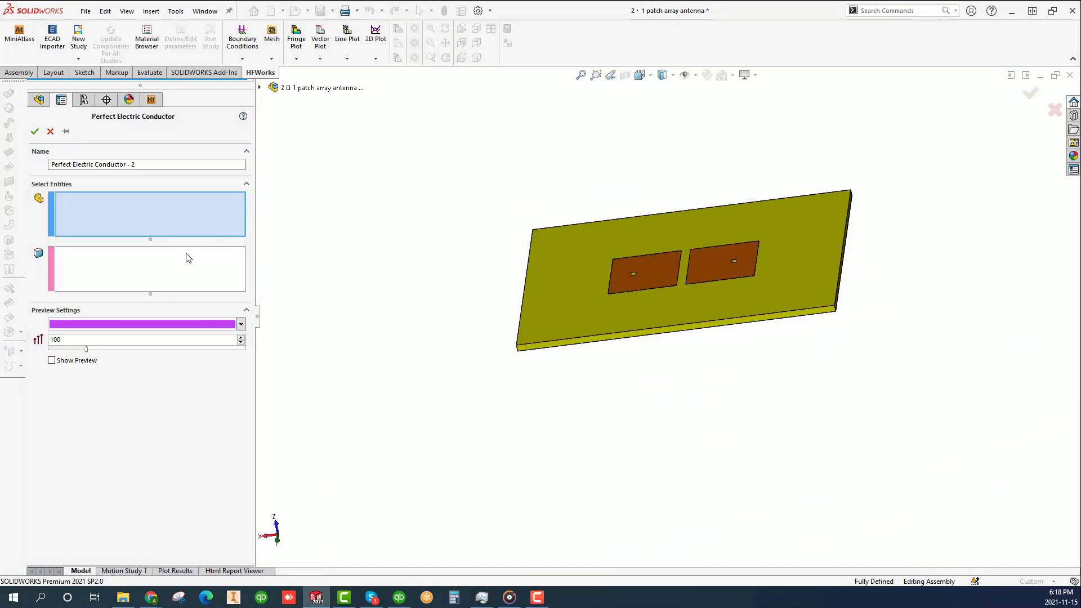
left_click(176, 263)
left_click(662, 261)
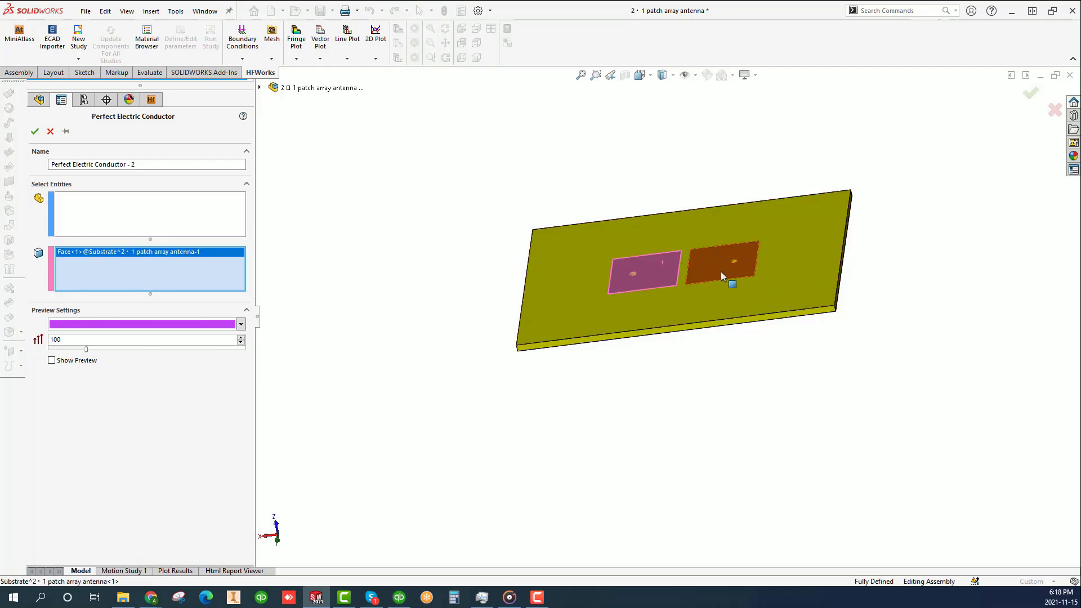
left_click(712, 266)
left_click(80, 361)
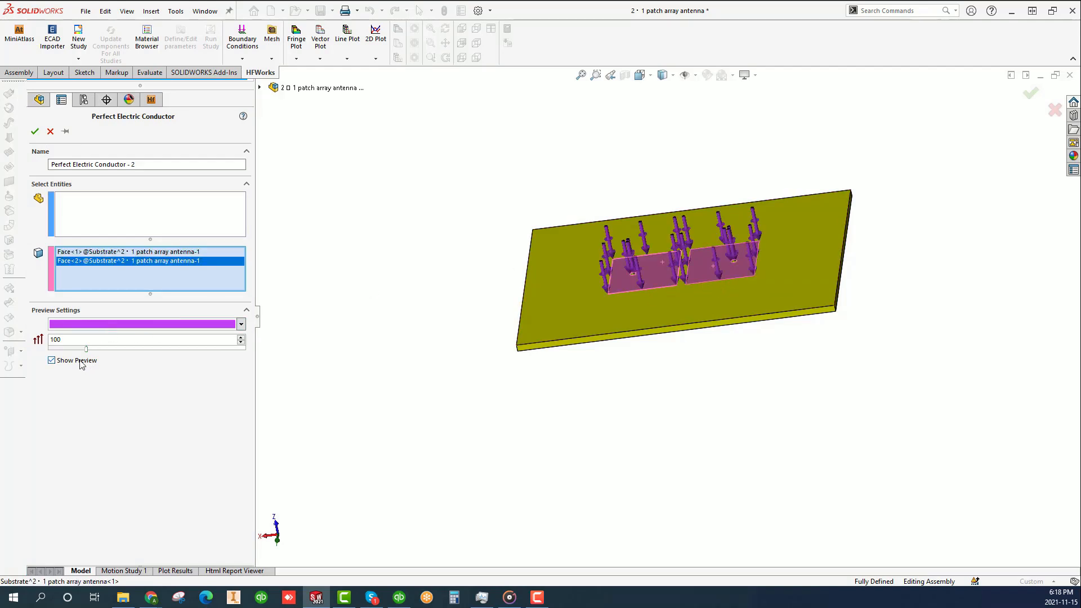
left_click(81, 361)
left_click(34, 133)
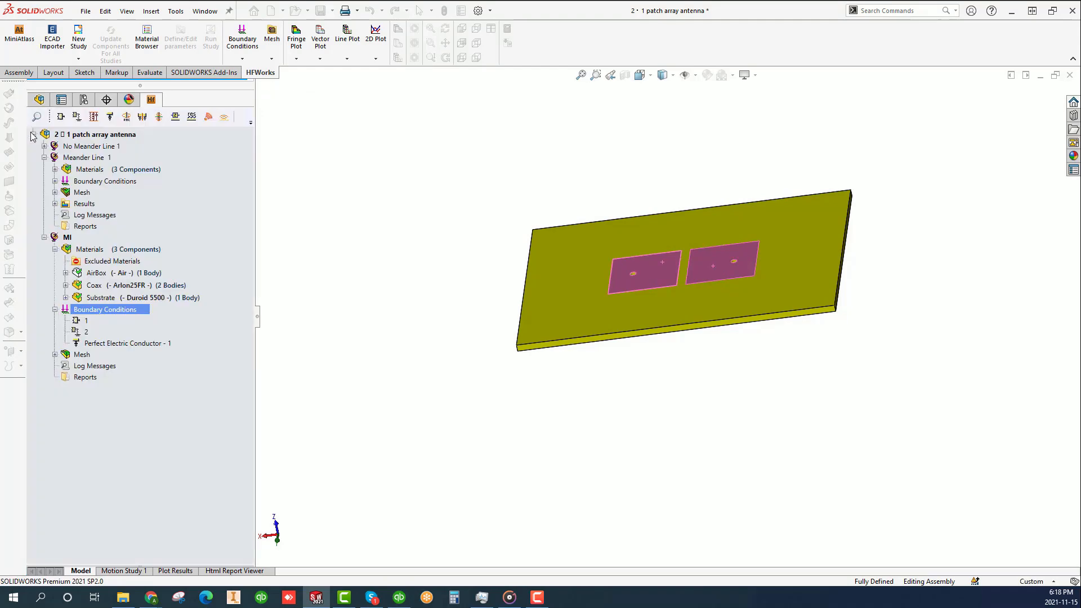
- Show the MI study's AirBox body in the model and fit it in view
left_click(150, 274)
right_click(151, 273)
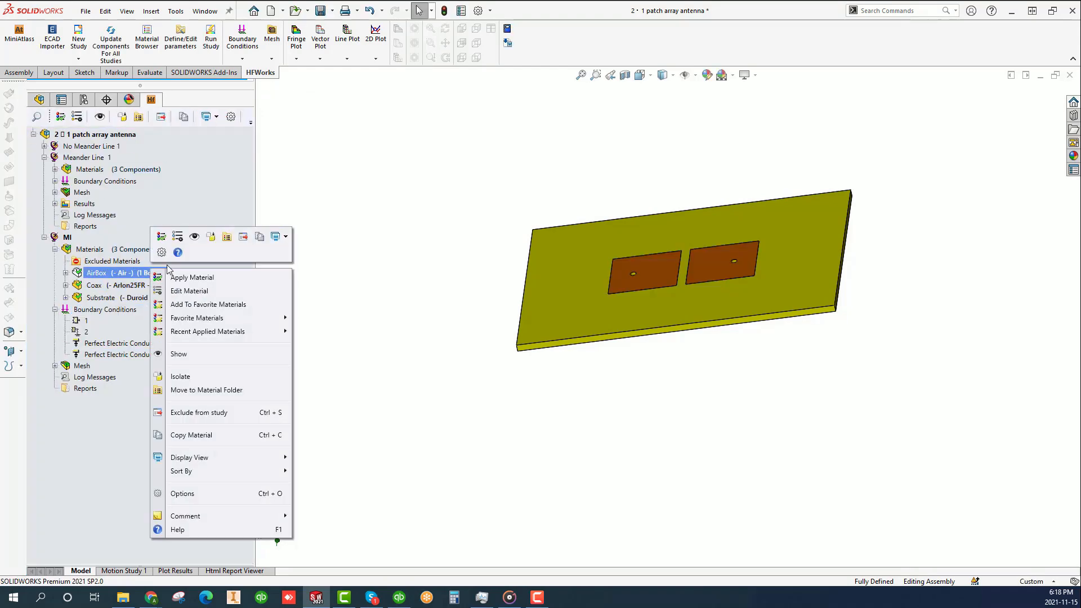
left_click(195, 243)
key("f")
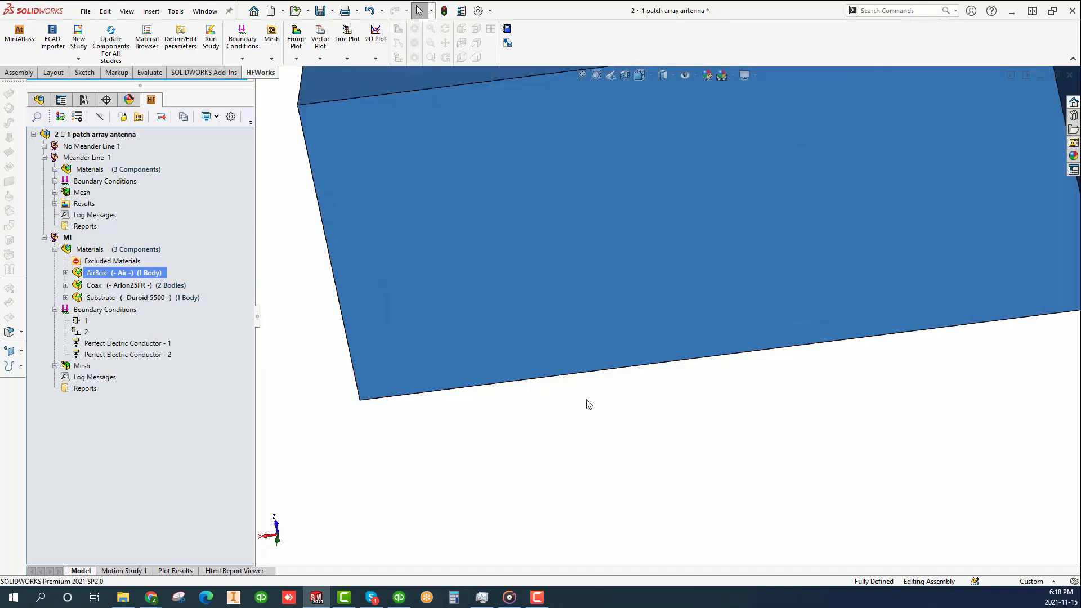
- Apply a Radiation Boundary in the MI study to all six outer faces of the AirBox
left_click(597, 212)
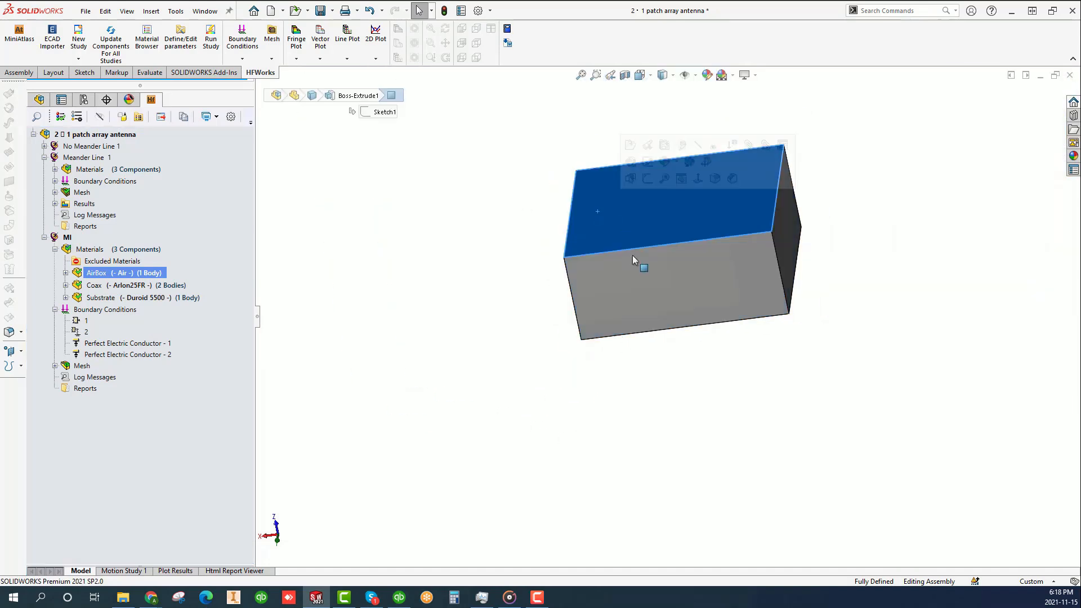
left_click(633, 288, "ctrl")
middle_click_drag(660, 369, 697, 309)
left_click(599, 258)
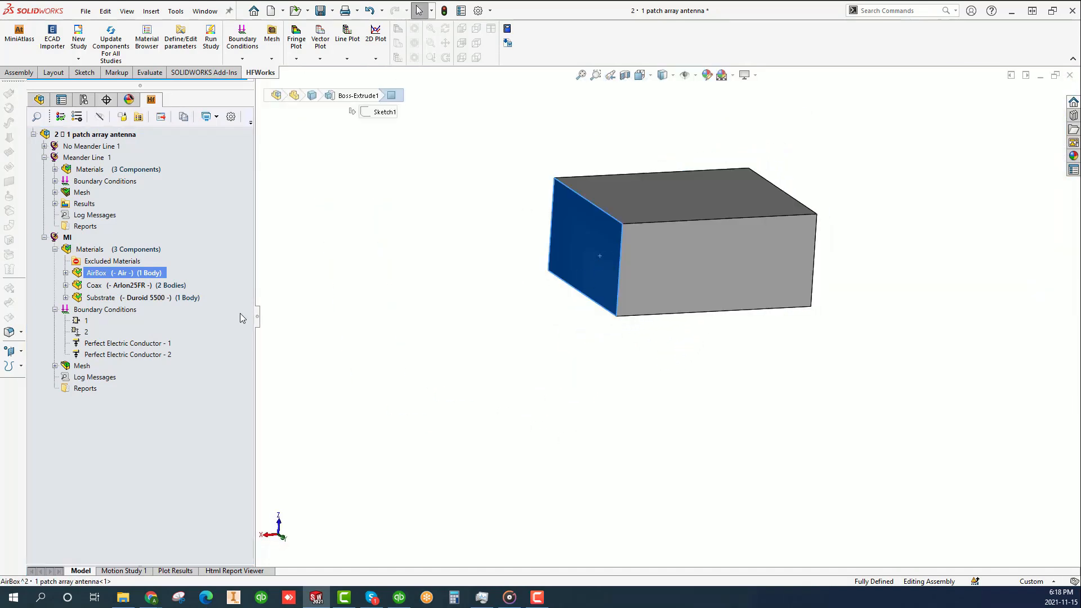
left_click(122, 311)
right_click(124, 312)
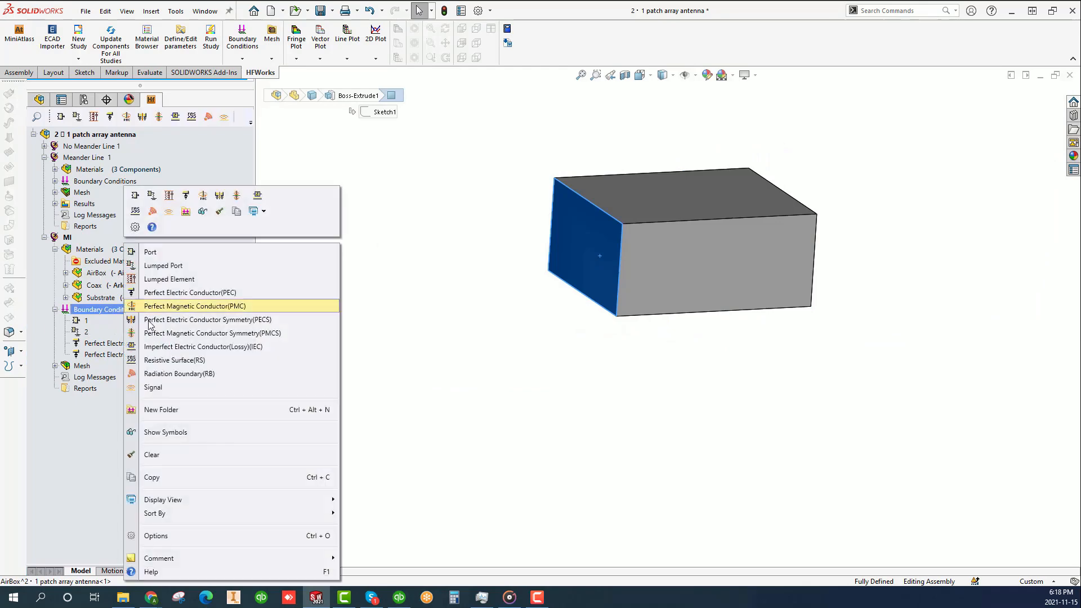
left_click(206, 375)
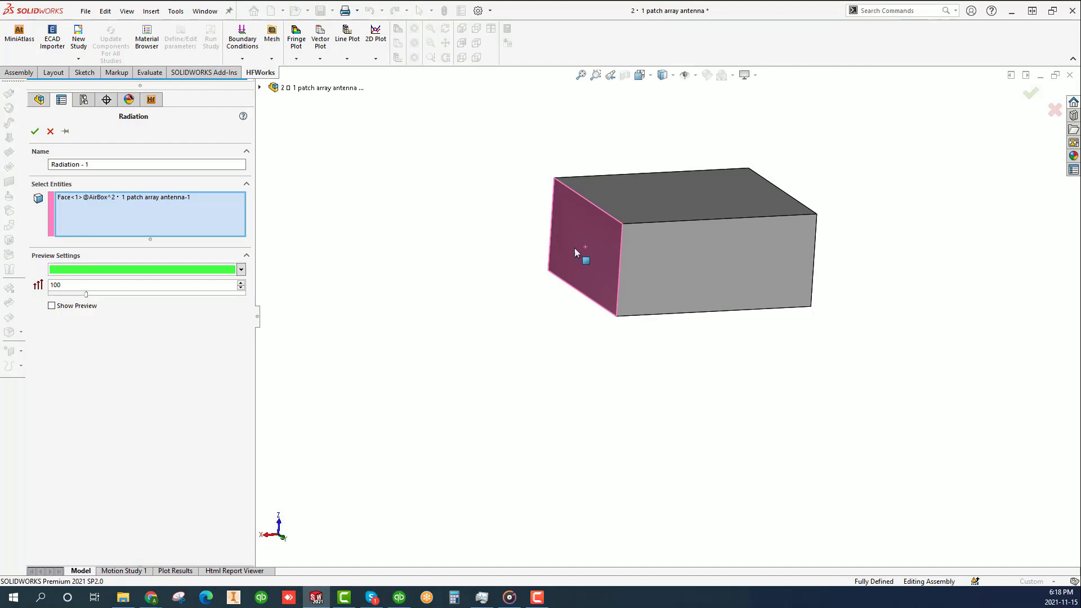
left_click(681, 261)
left_click(658, 193)
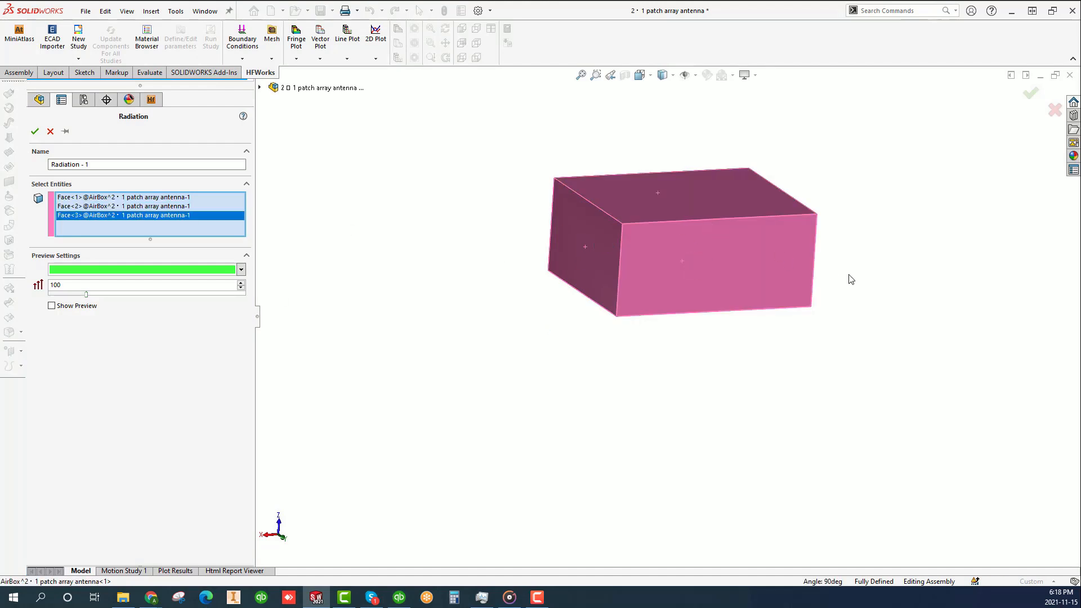
middle_click_drag(850, 280, 760, 224)
left_click(755, 231)
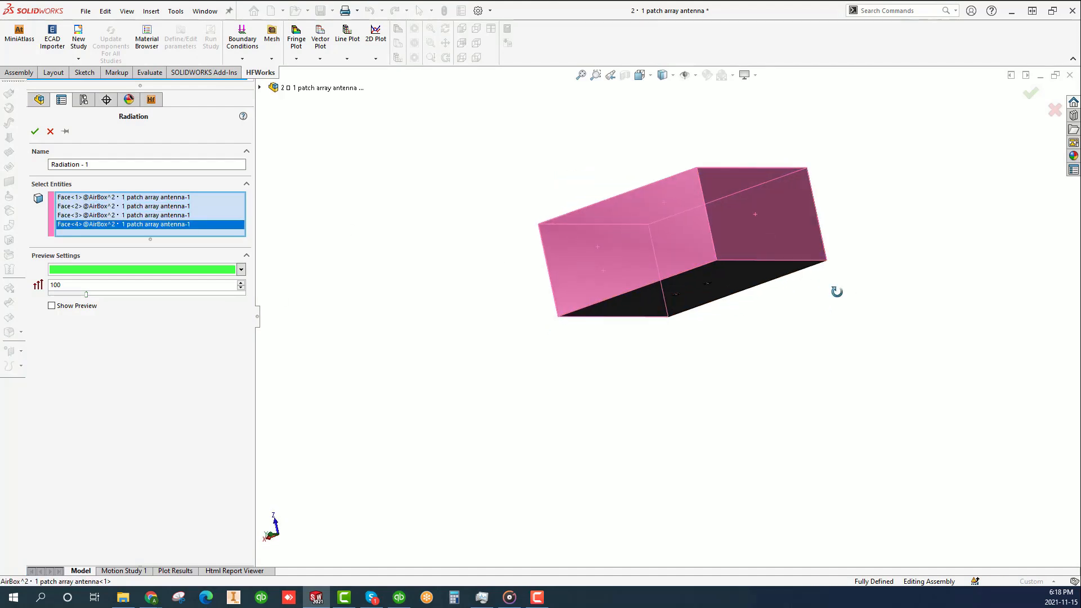
middle_click_drag(837, 292, 717, 241)
left_click(717, 241)
left_click(695, 292)
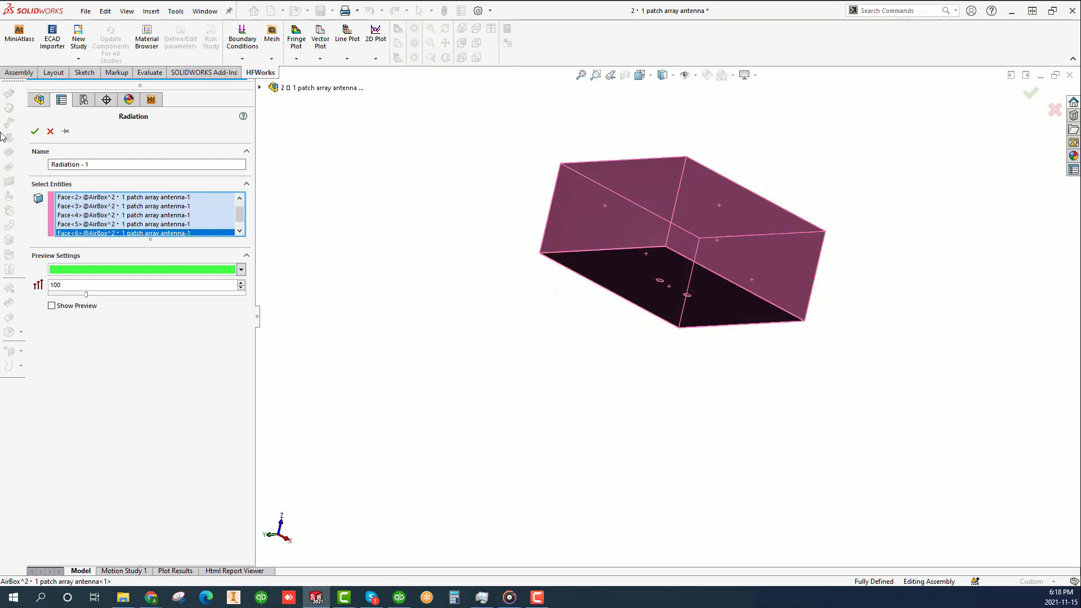
left_click(34, 132)
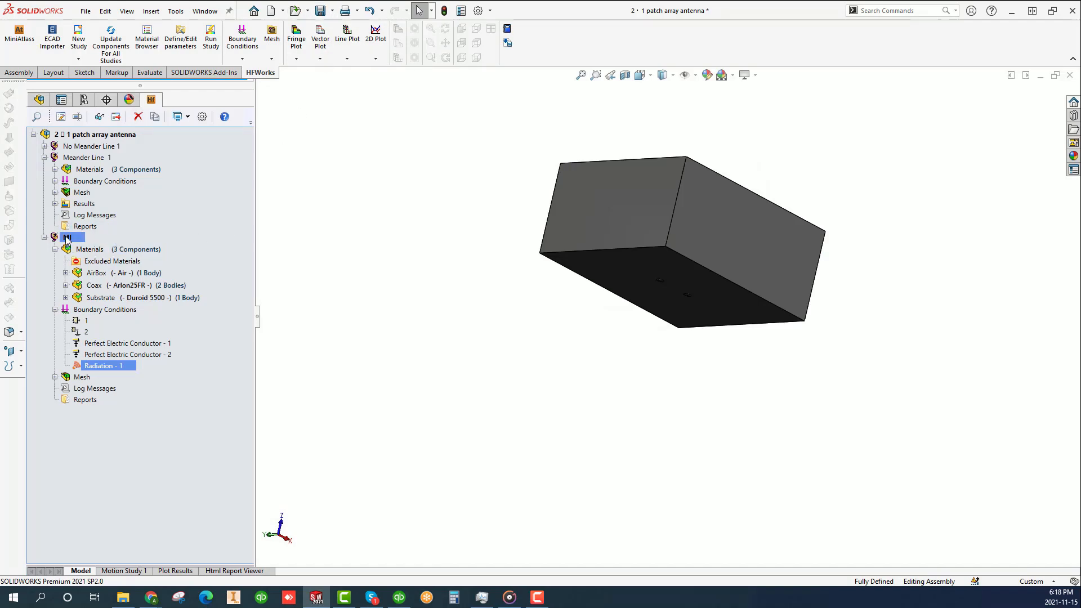
- Duplicate the MI study within the assembly as a new study named NOML
left_click_drag(66, 239, 118, 136)
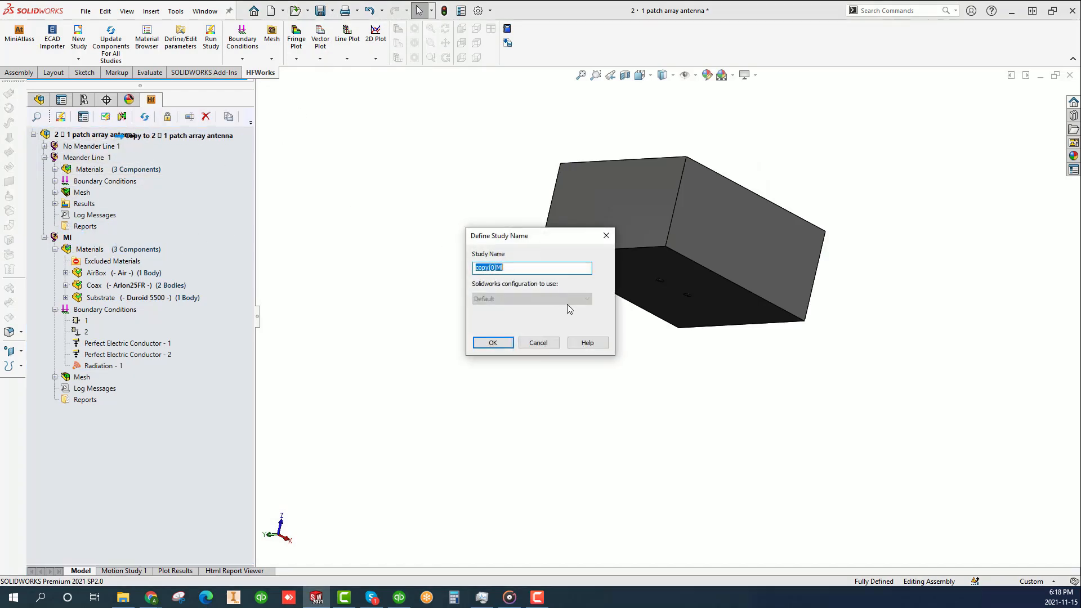
type("NO")
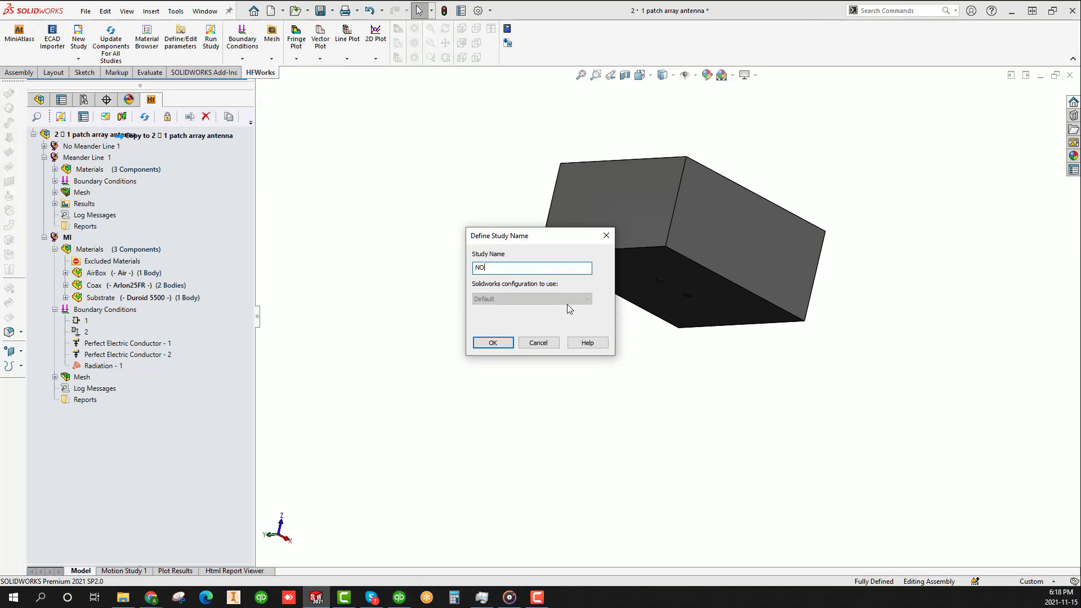
type("ML")
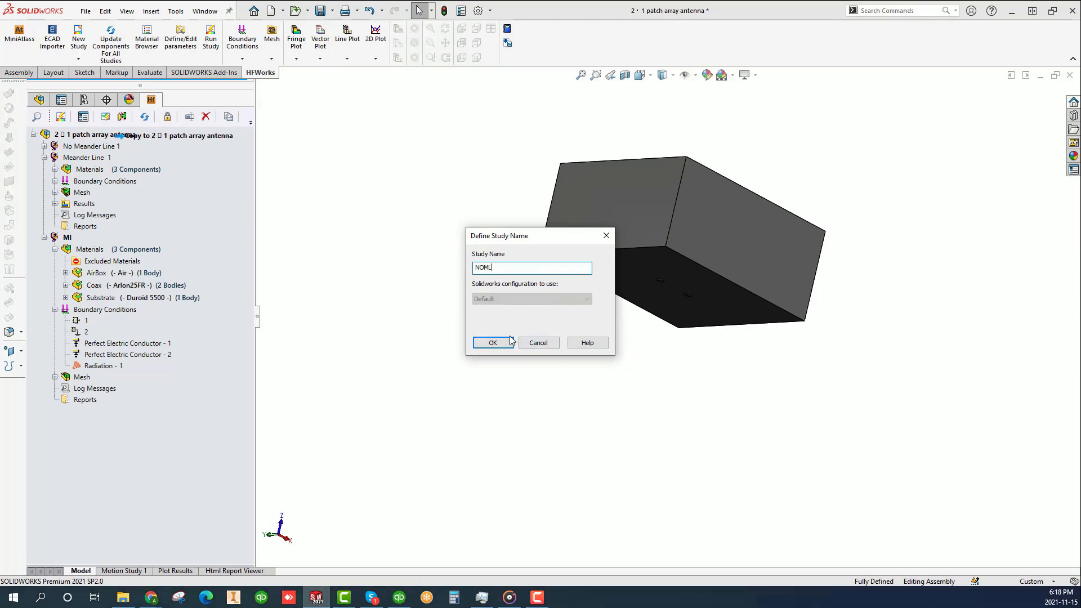
left_click(496, 345)
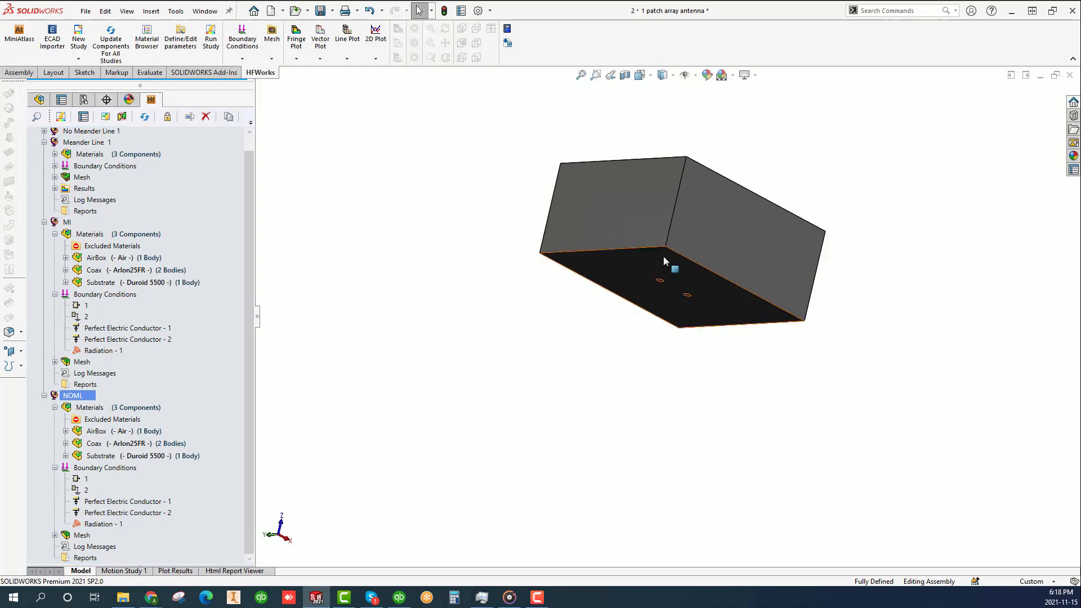
- Hide the AirBox body and fit the model in view to expose the substrate's underside
right_click(718, 234)
left_click(796, 150)
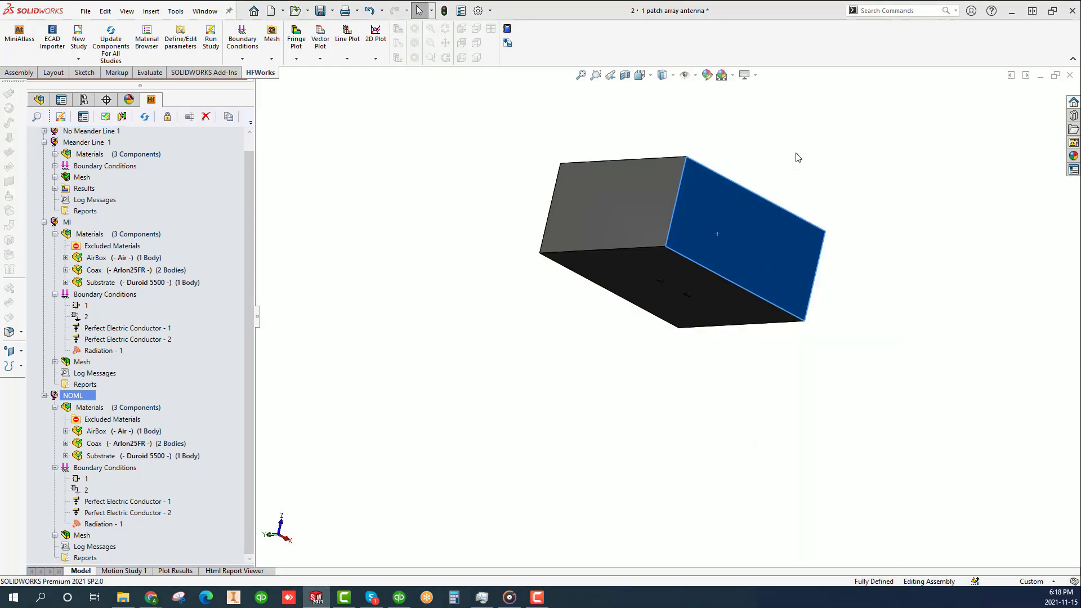
left_click(581, 74)
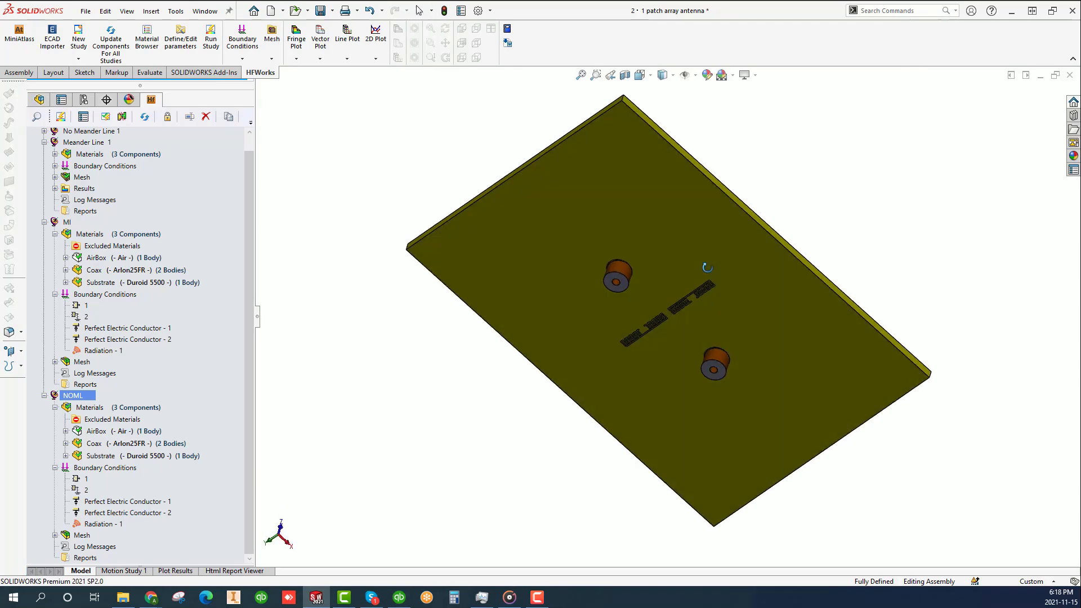
scroll(680, 322, "down", 2)
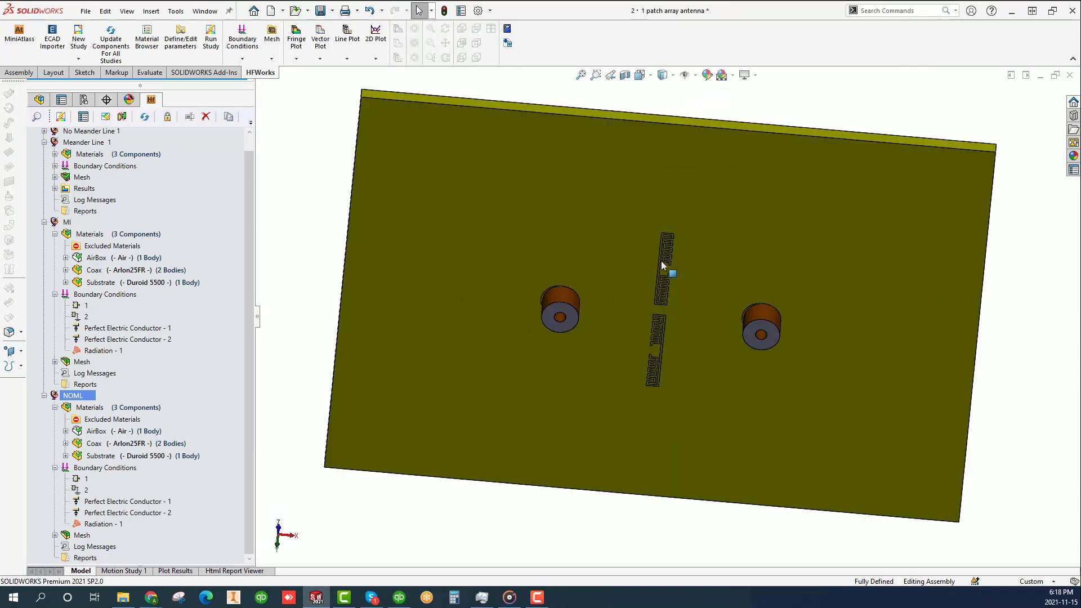
- Edit Perfect Electric Conductor - 1 in the NOML study, deselecting and reselecting the substrate's ground face alongside the four coax faces
left_click(177, 457)
left_click(164, 502)
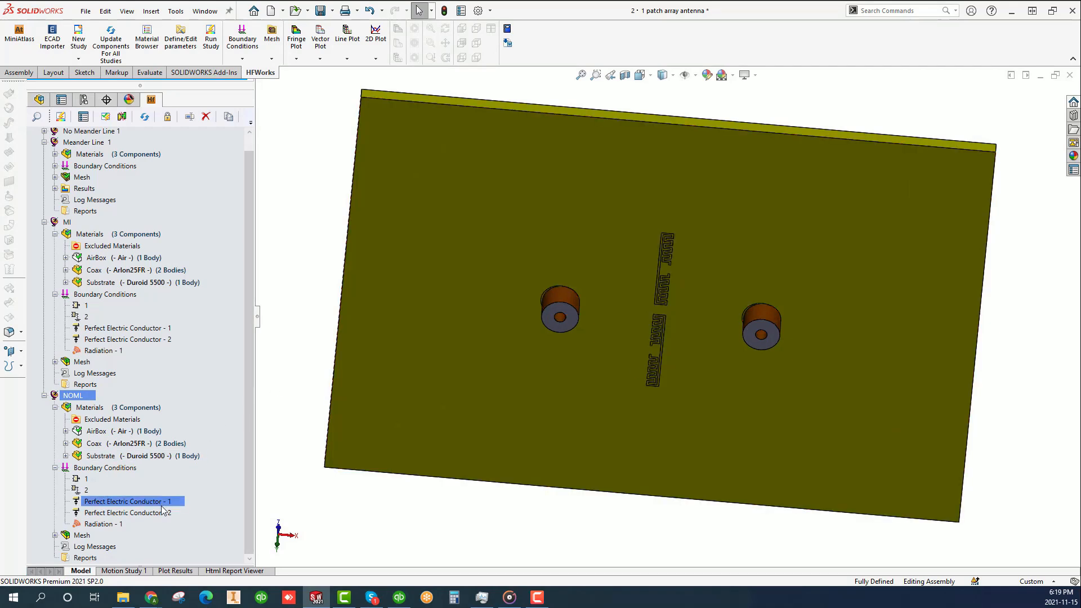
right_click(165, 503)
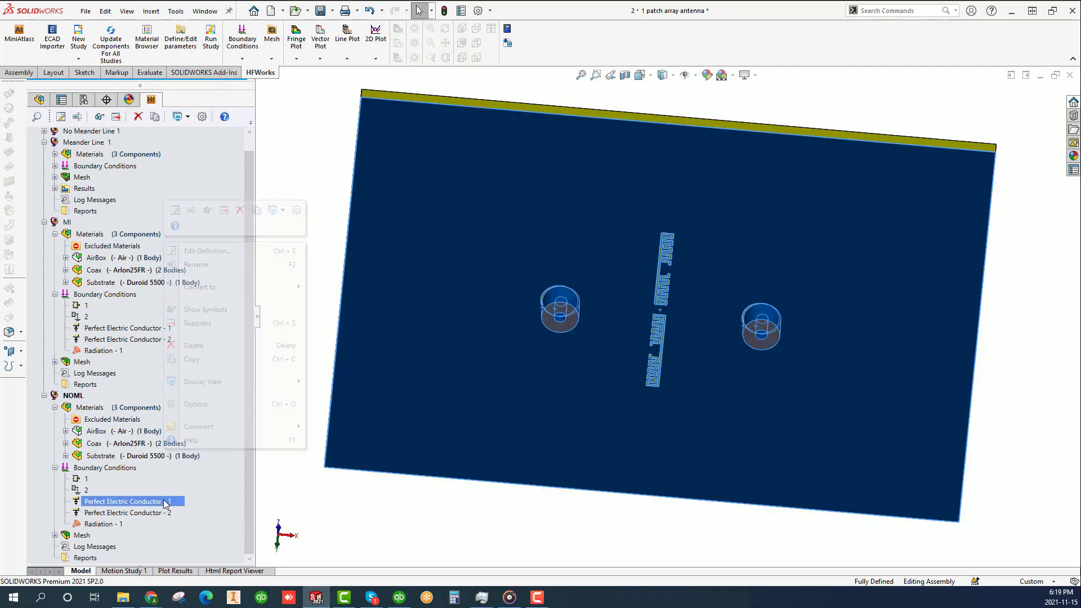
left_click(204, 251)
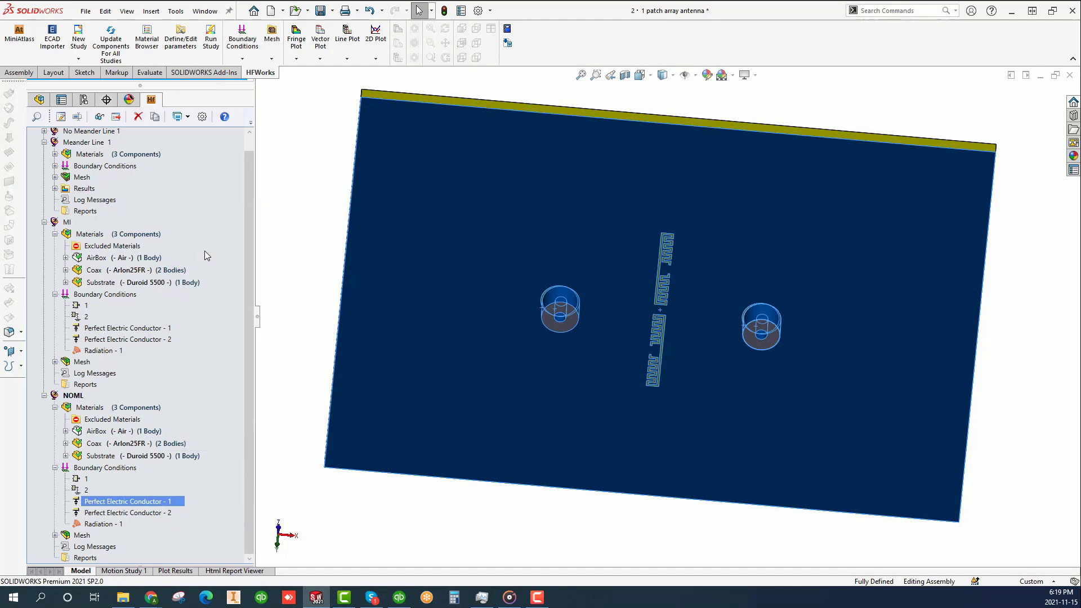
left_click(207, 304)
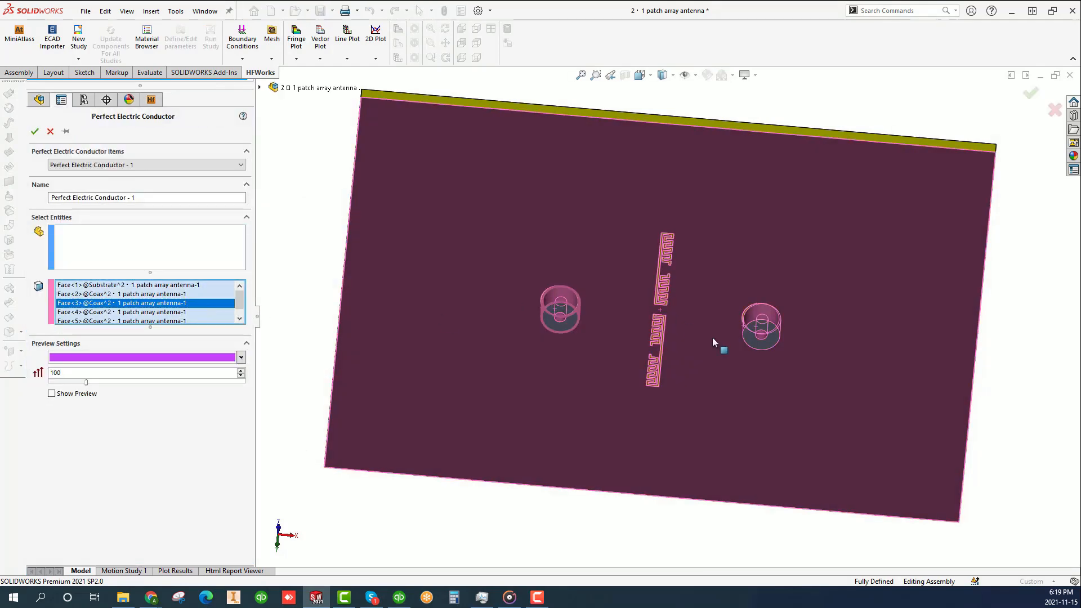
left_click(677, 386)
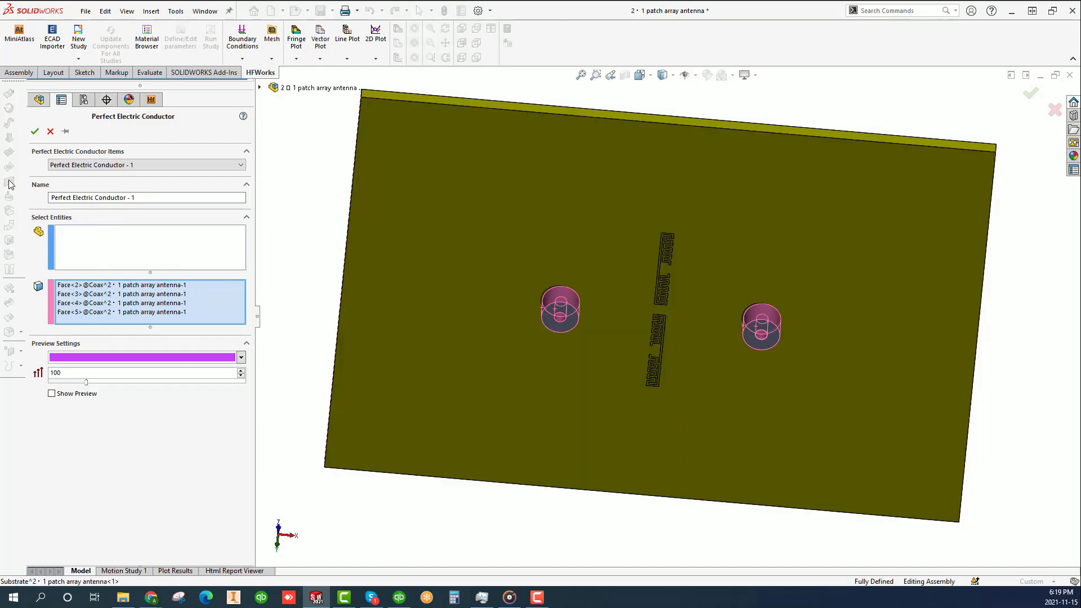
left_click(52, 394)
left_click(52, 394)
left_click(659, 331)
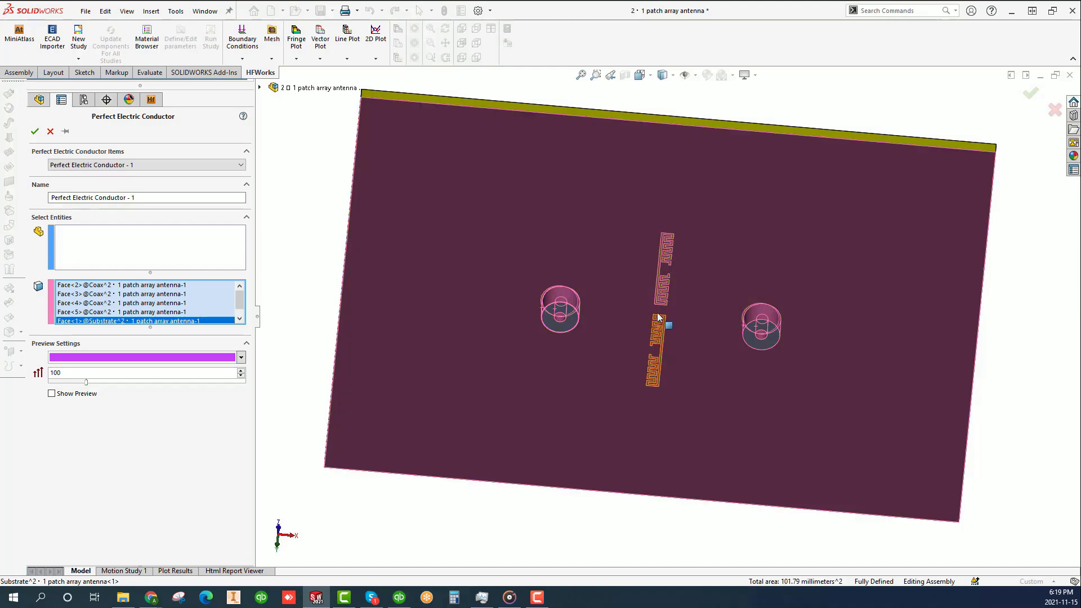
left_click(35, 132)
key("ctrl+7")
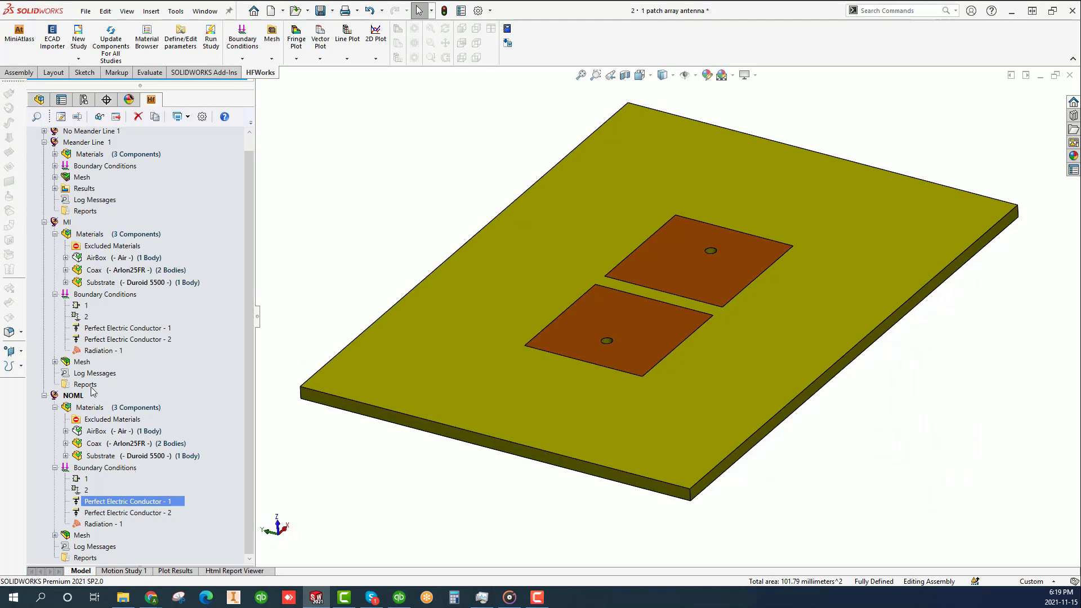
- Collapse the NOML and MI studies and expand the solved No Meander Line 1 study in the study tree
left_click(44, 396)
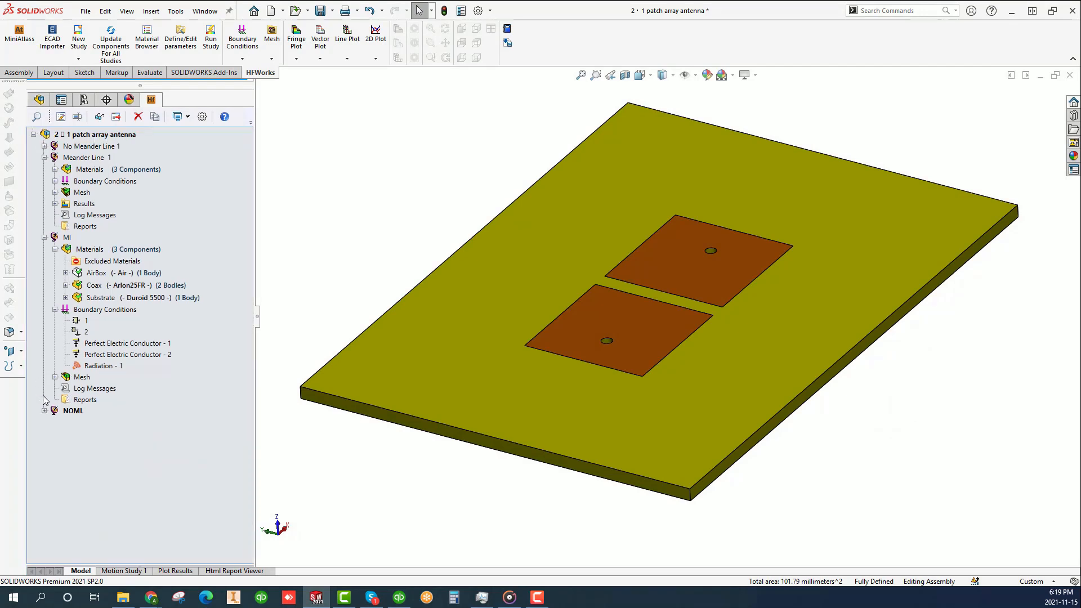
right_click(68, 241)
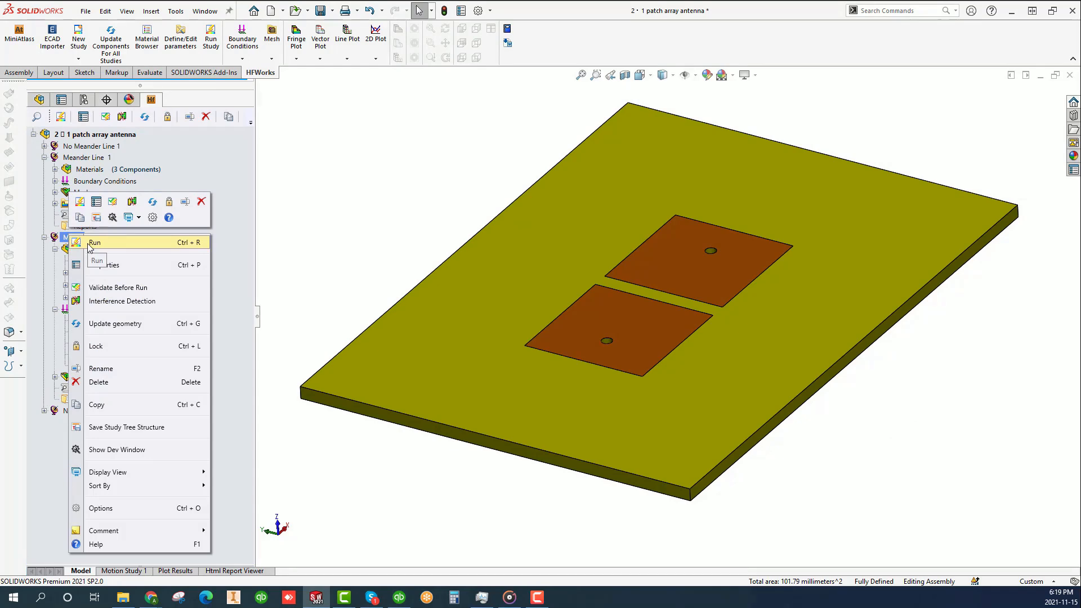
left_click(290, 226)
left_click(44, 237)
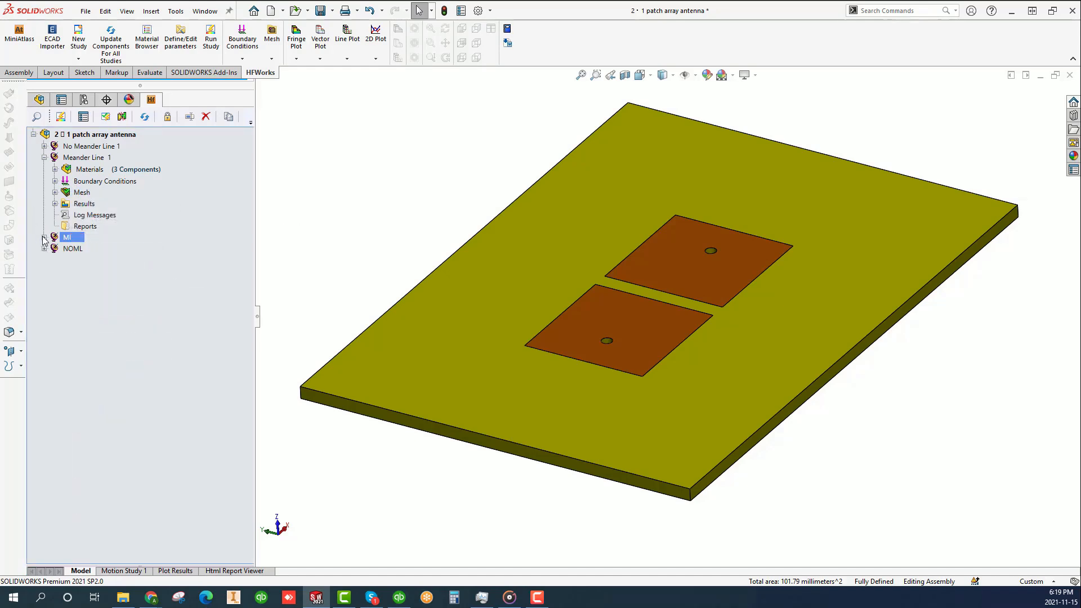
left_click(44, 146)
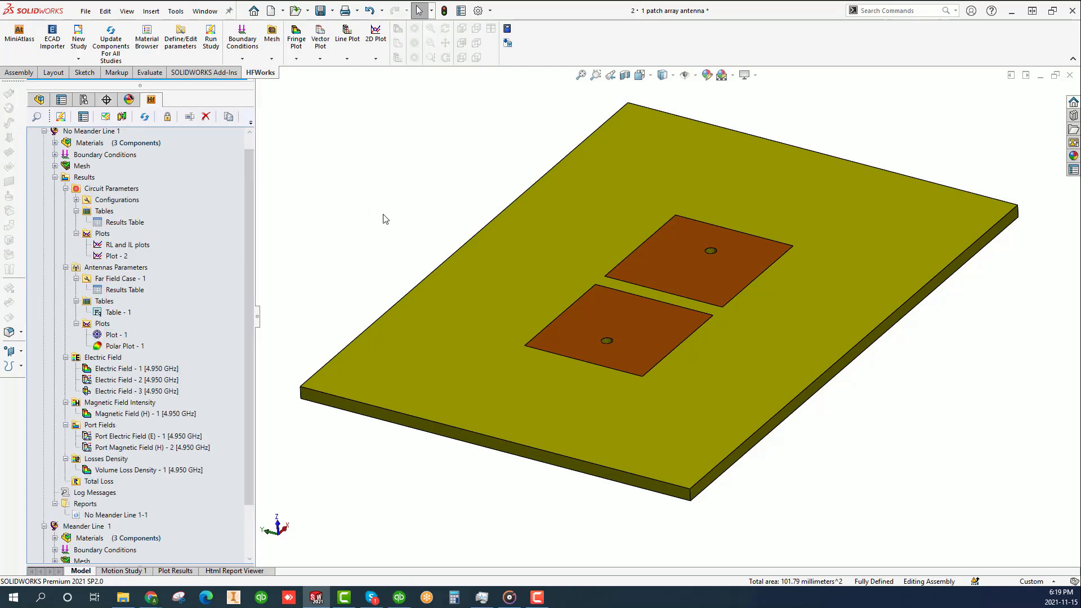
middle_click_drag(858, 377, 822, 534)
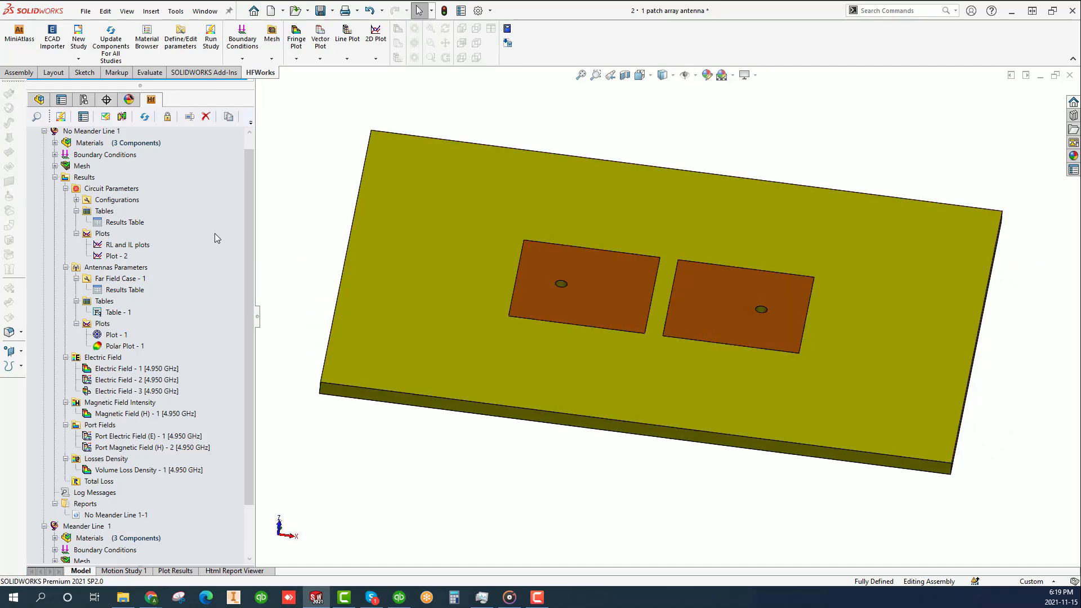
- Examine the Circuit Parameters and Antennas Parameters results of No Meander Line 1, including the preview of the gain pattern plot
left_click(127, 189)
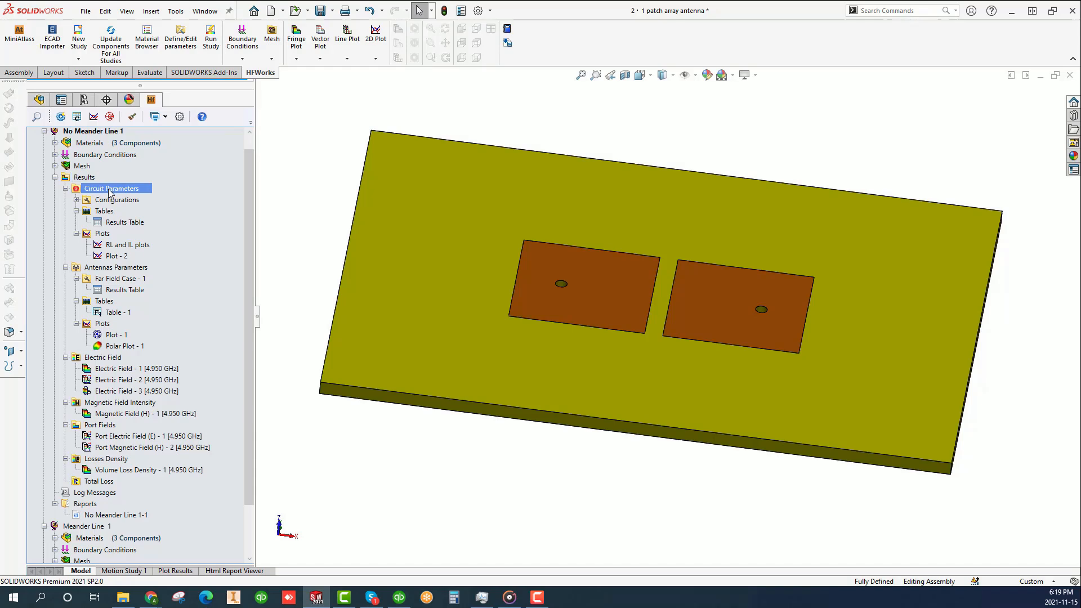
left_click(117, 223)
left_click(102, 235)
left_click(123, 268)
left_click(119, 279)
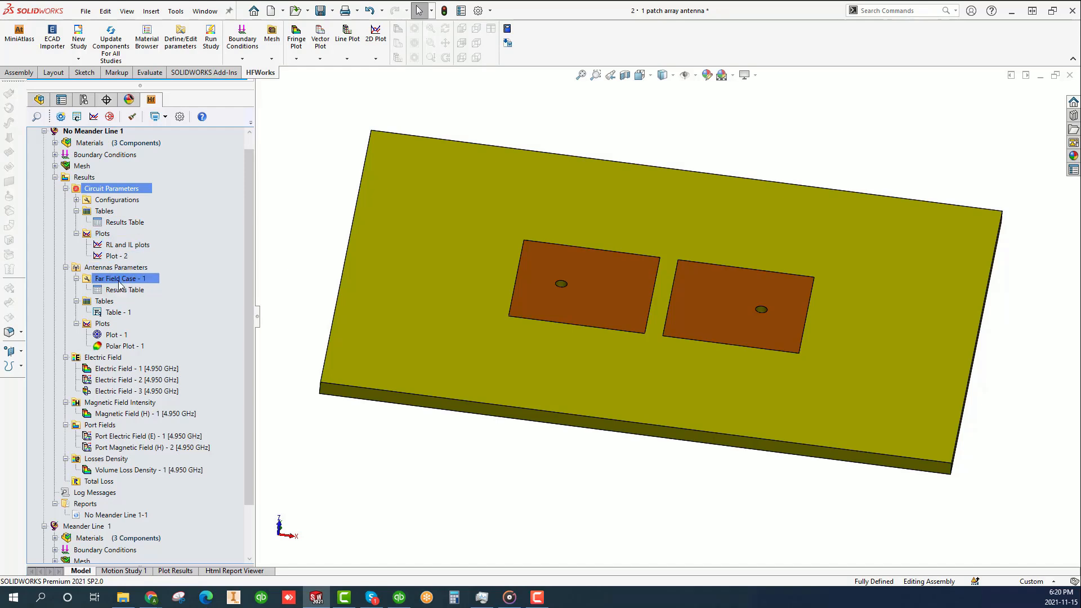
left_click(117, 347)
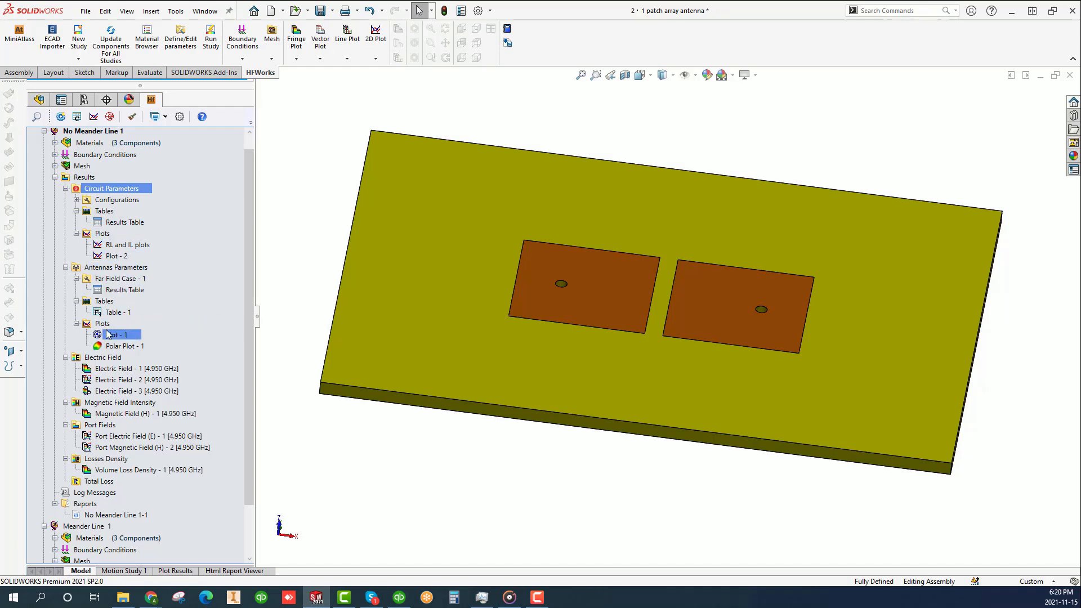
left_click(114, 336)
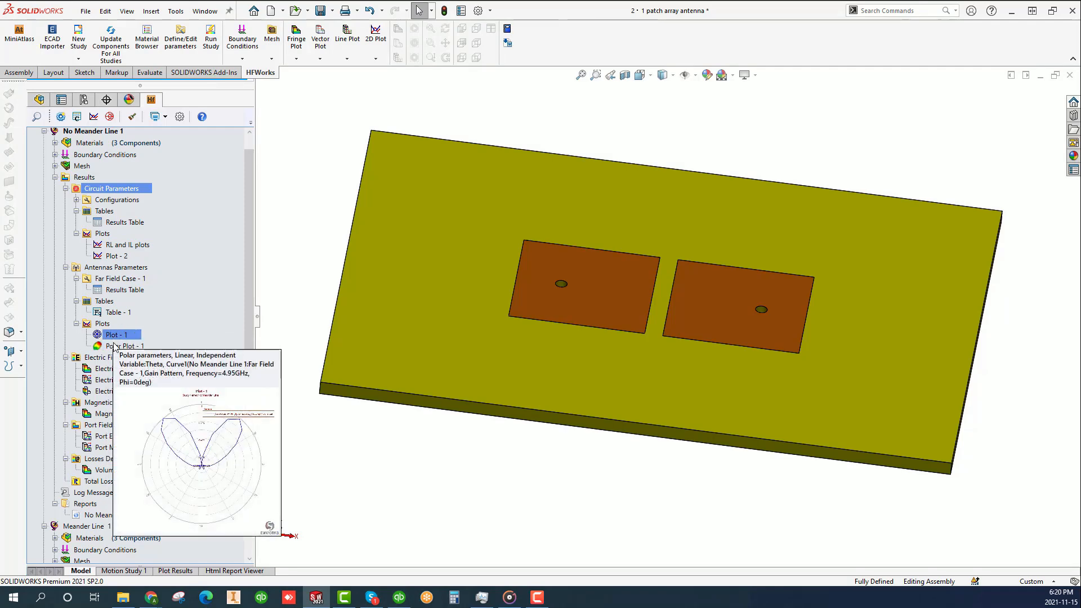
left_click(116, 348)
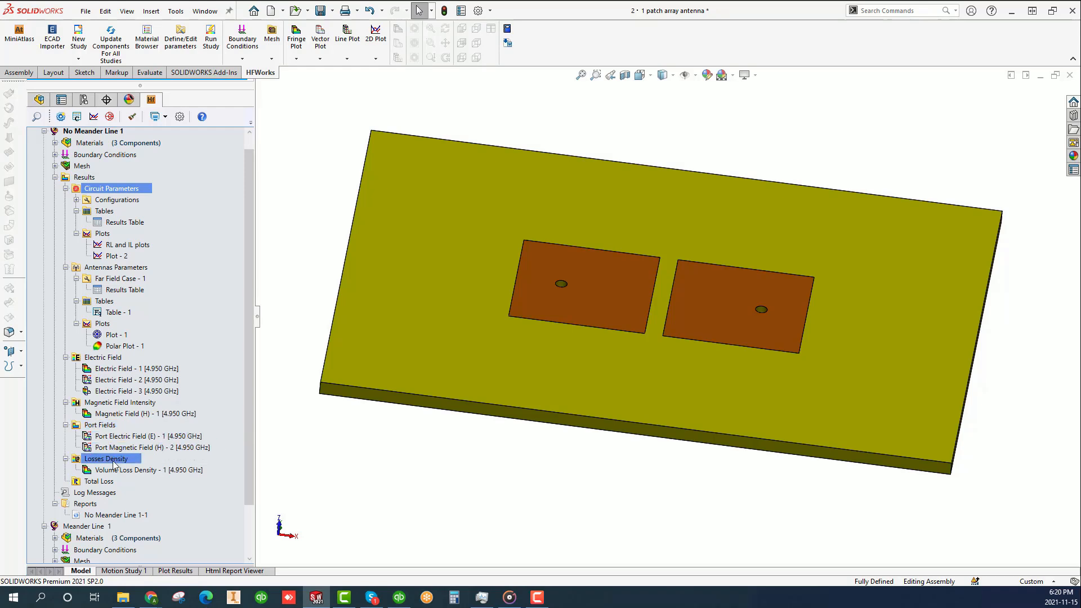
- Display the Port Electric Field and Port Magnetic Field plots of No Meander Line 1 at 4.950 GHz
double_click(88, 436)
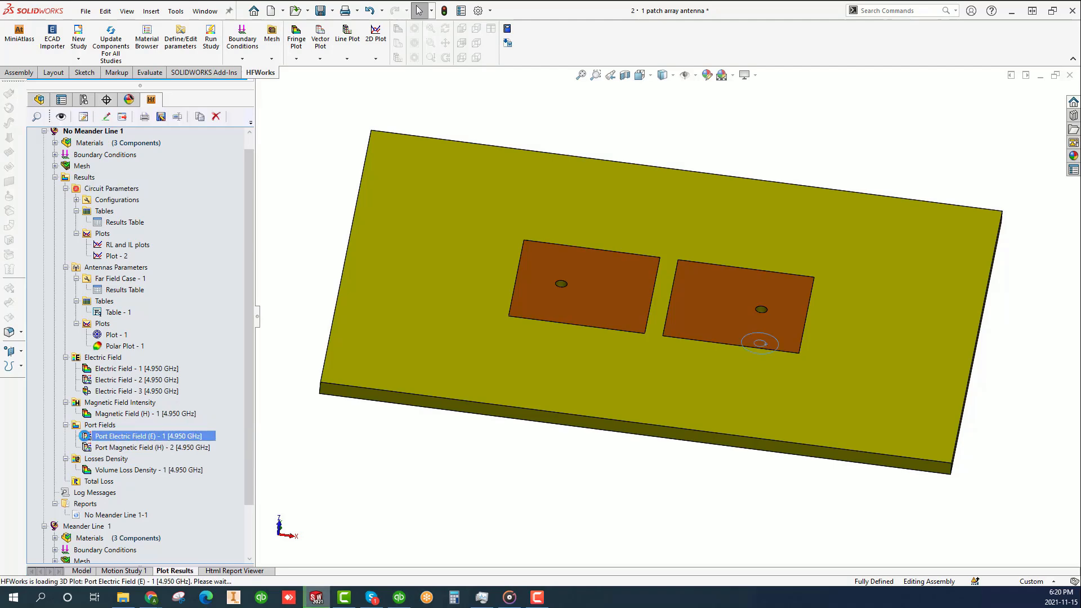
left_click(87, 447, "ctrl")
double_click(87, 447)
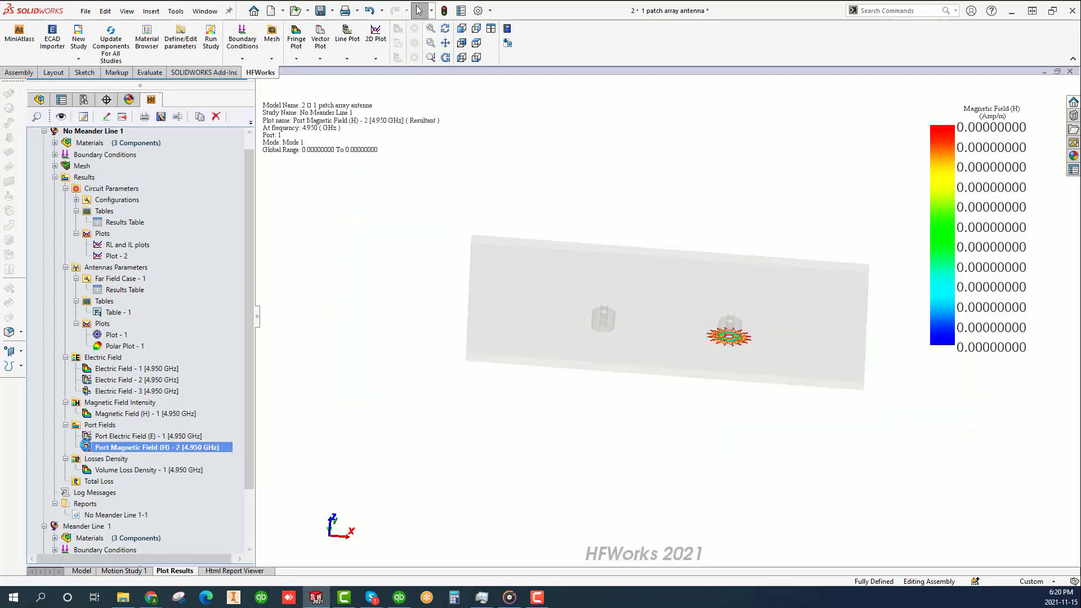
- Check the 3D fringe plot options offered for Losses Density
right_click(103, 460)
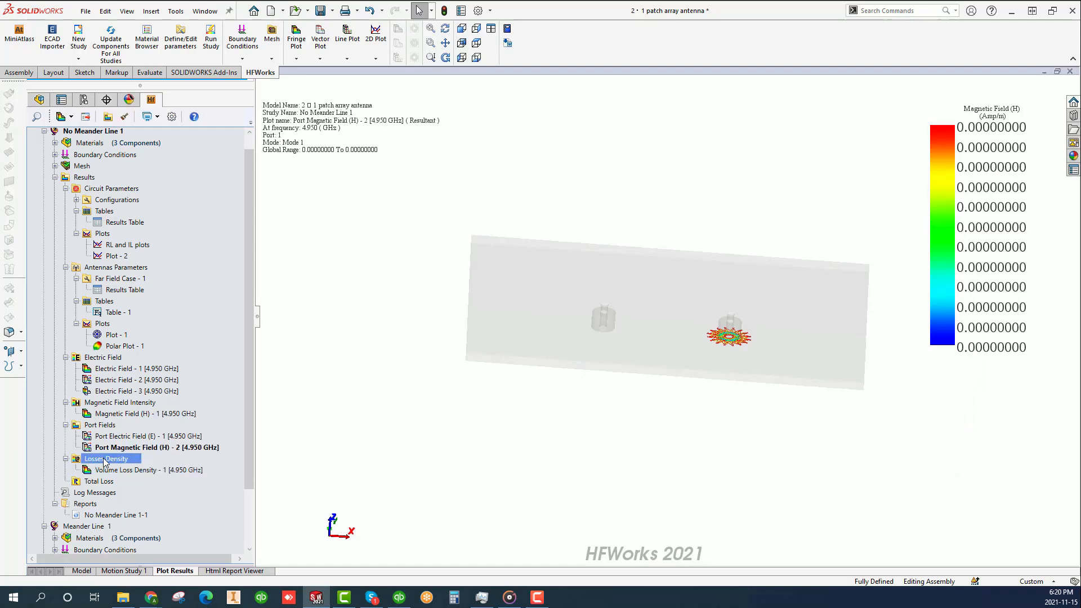
mouse_move(204, 241)
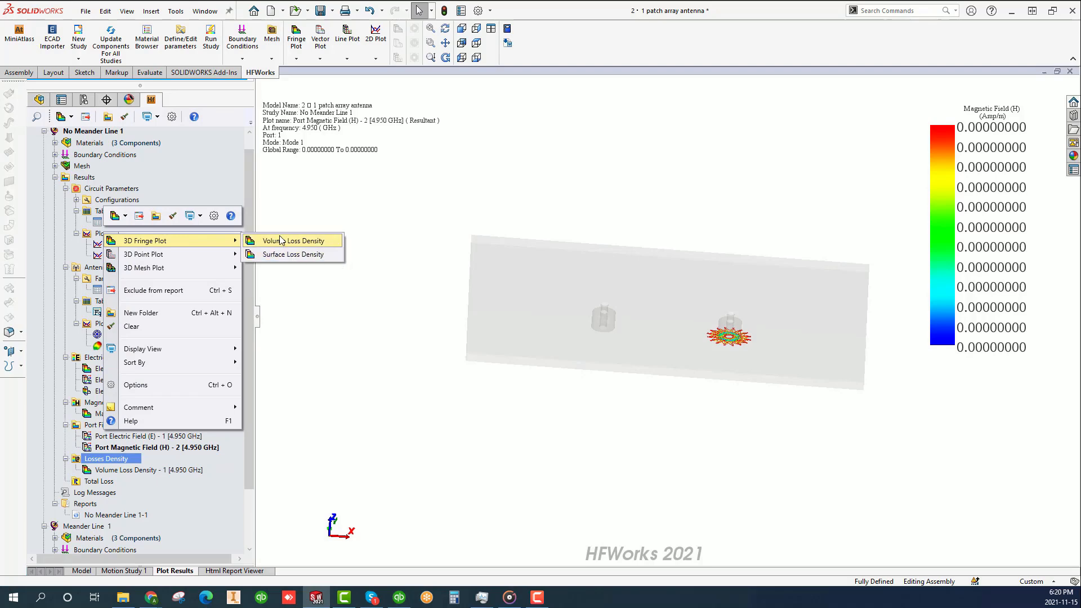
left_click(316, 355)
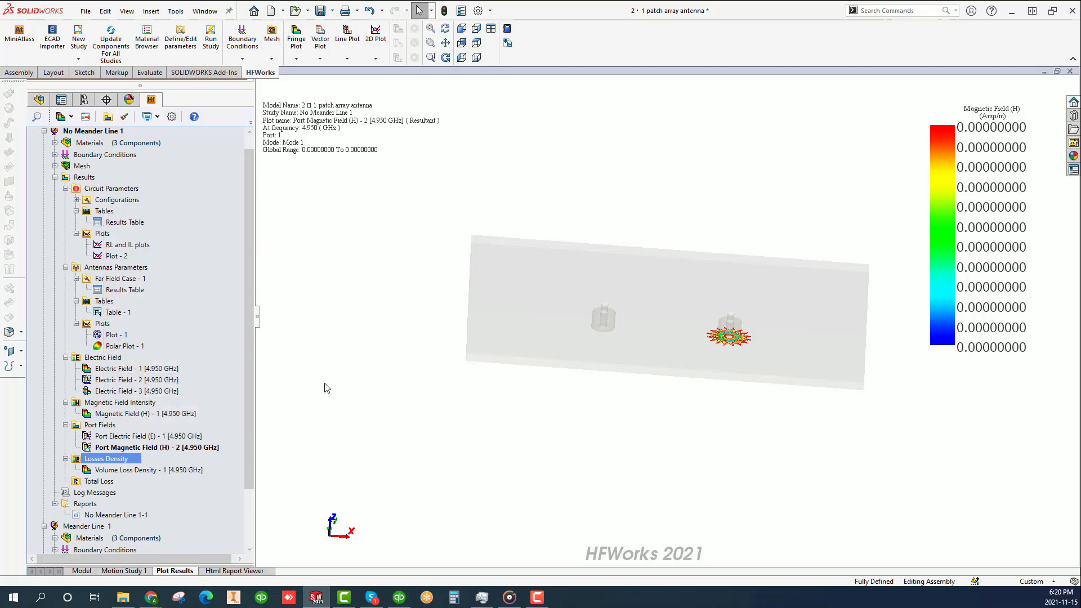
- Open the Circuit Parameters results table and review its renormalized S-matrix, impedance matrix, admittance matrix and ports results
scroll(250, 296, "up", 1)
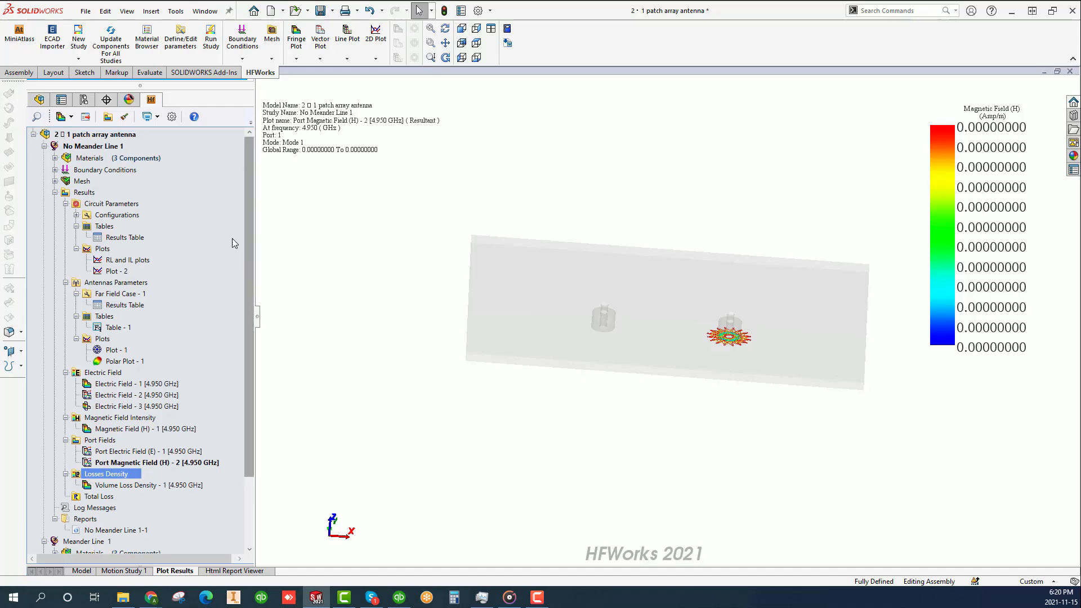
double_click(98, 240)
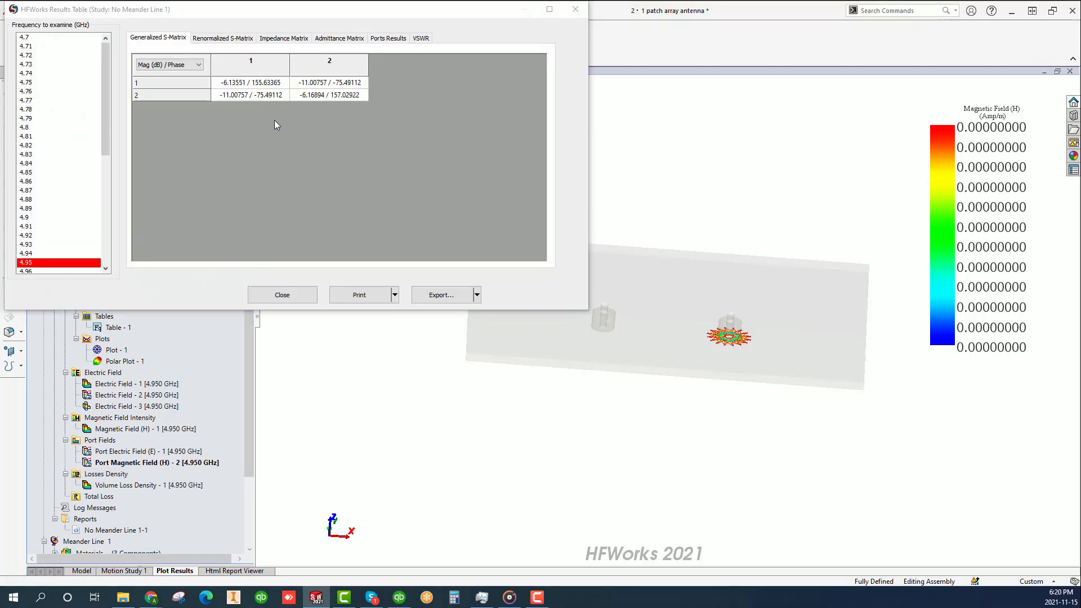
left_click(208, 37)
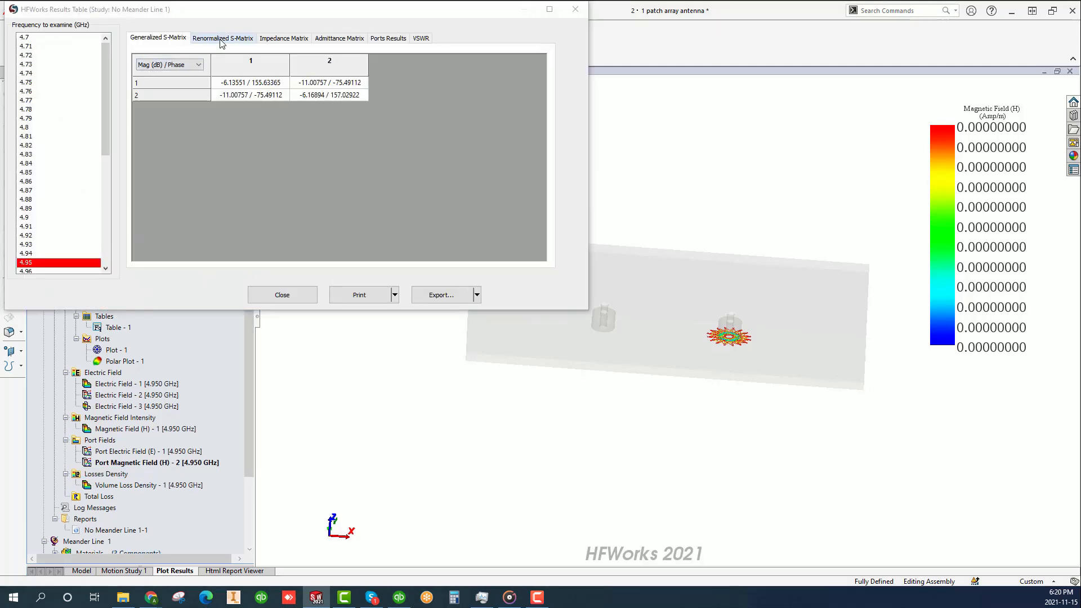
left_click(284, 39)
left_click(339, 38)
left_click(388, 39)
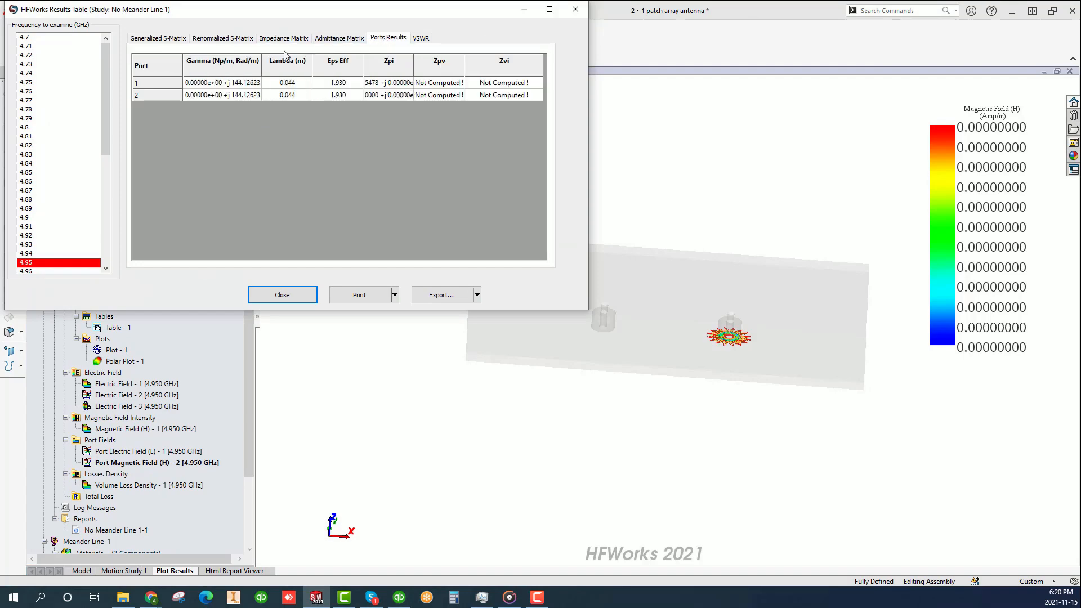
- View the ports results at 4.81 GHz, check the table's export options, and close the results table
left_click(43, 209)
left_click(41, 138)
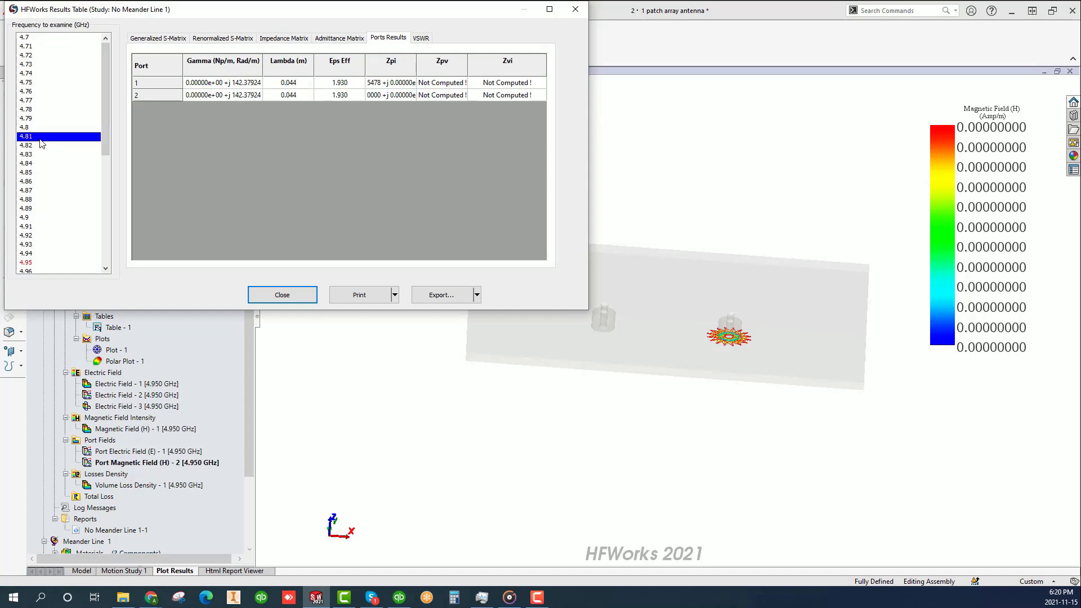
left_click(476, 295)
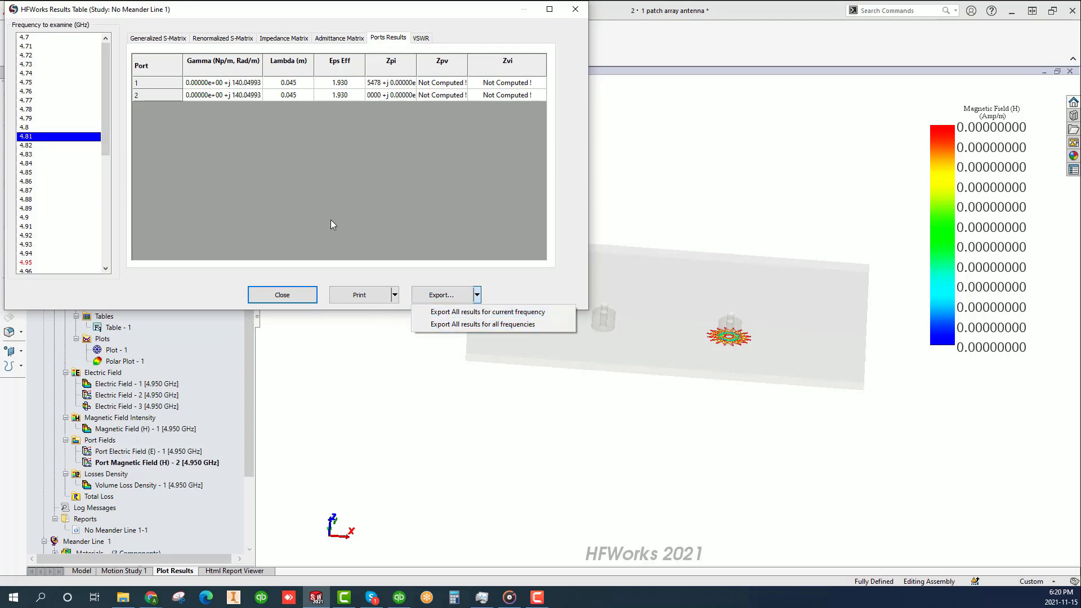
left_click(301, 297)
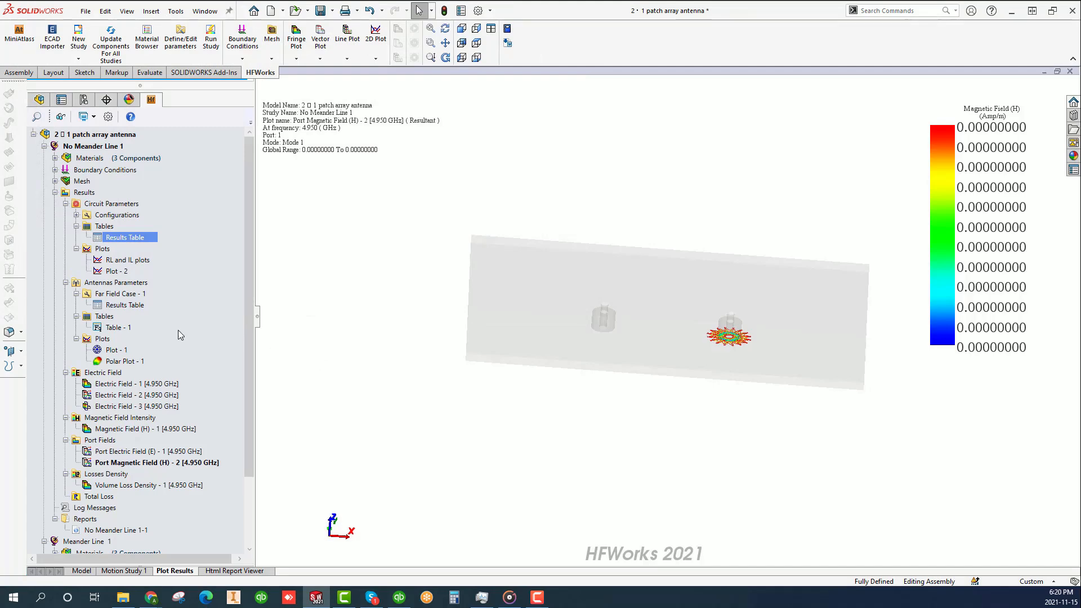
- Open the Far Field Case - 1 results table and read the antenna parameters from incident power to effective angle at 4.95 GHz
double_click(97, 308)
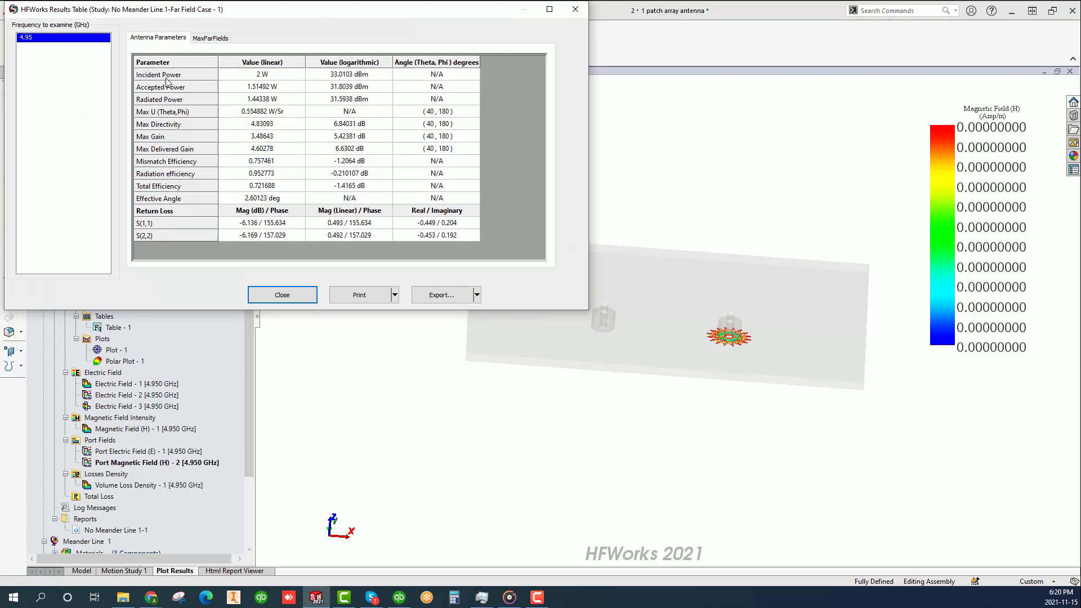
left_click_drag(166, 79, 153, 201)
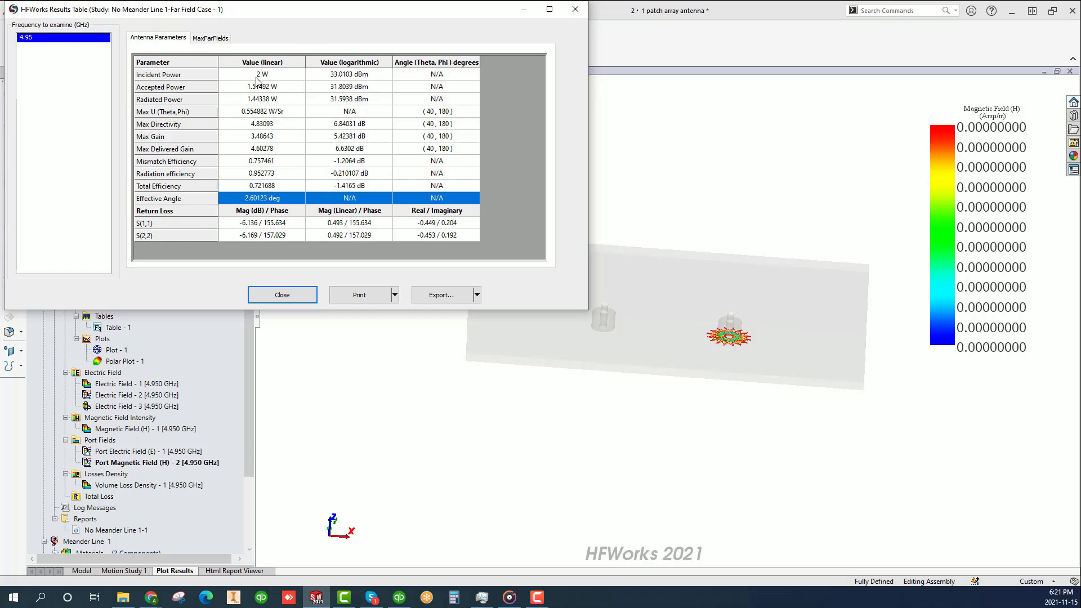
- Close the far-field table and create a 2D electrical parameters plot of S(1,2) in dB for all studies
left_click(299, 296)
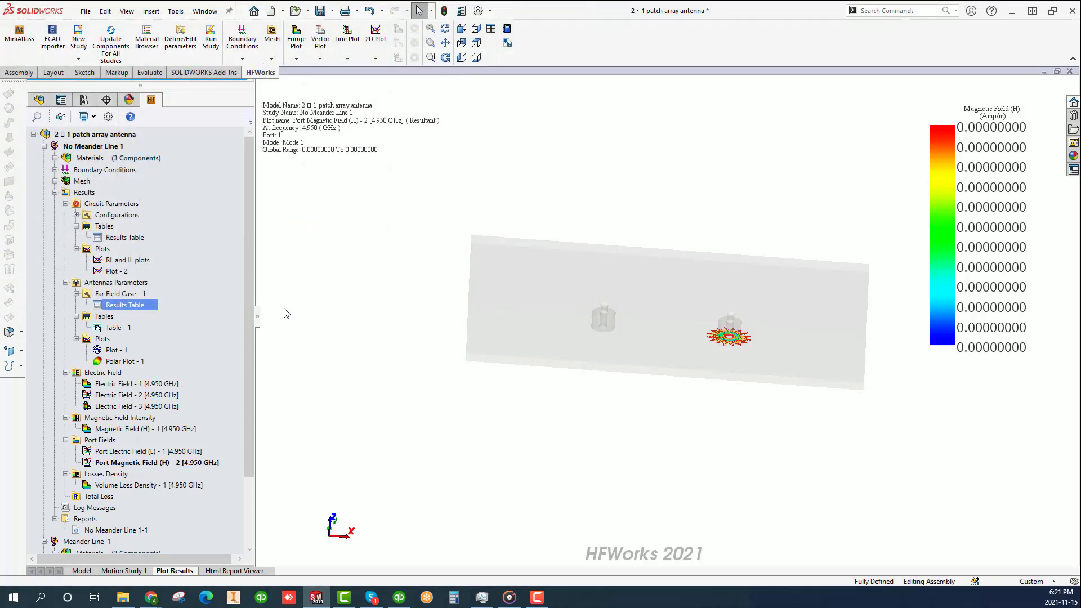
right_click(106, 249)
left_click(142, 261)
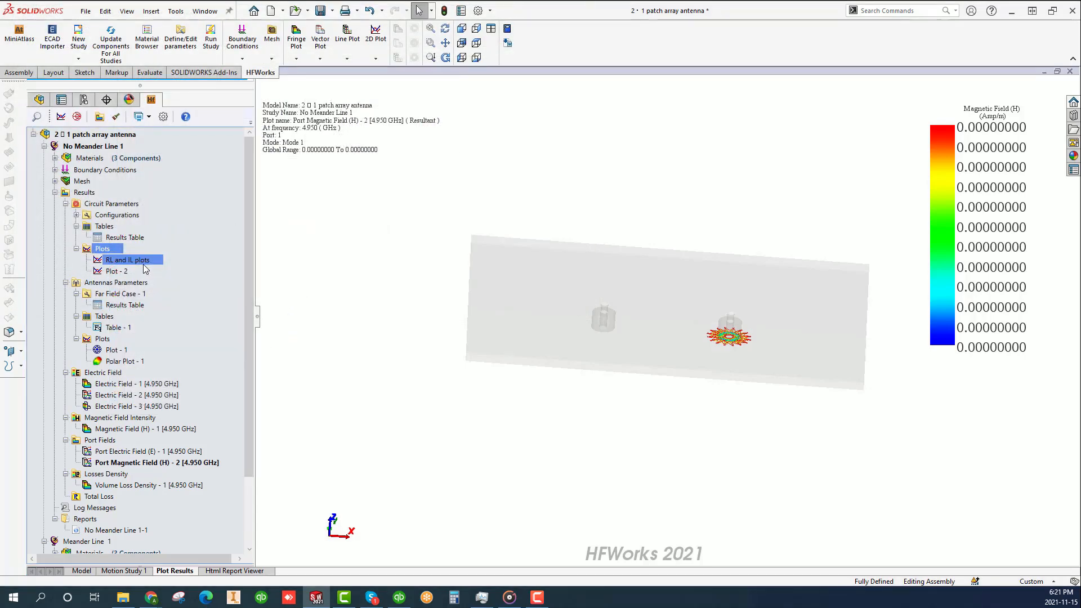
left_click(177, 198)
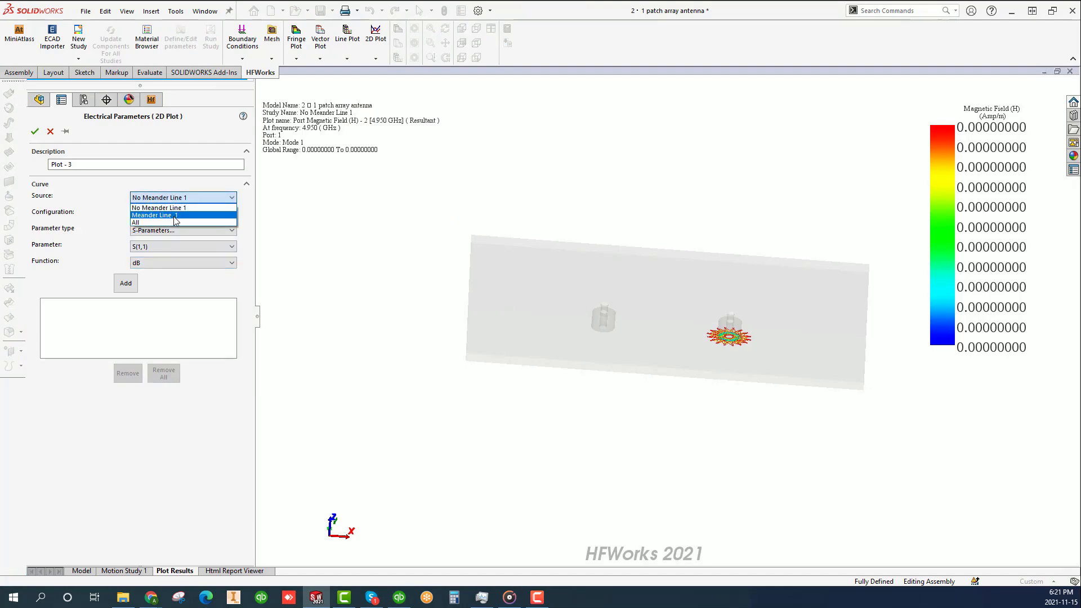
left_click(173, 220)
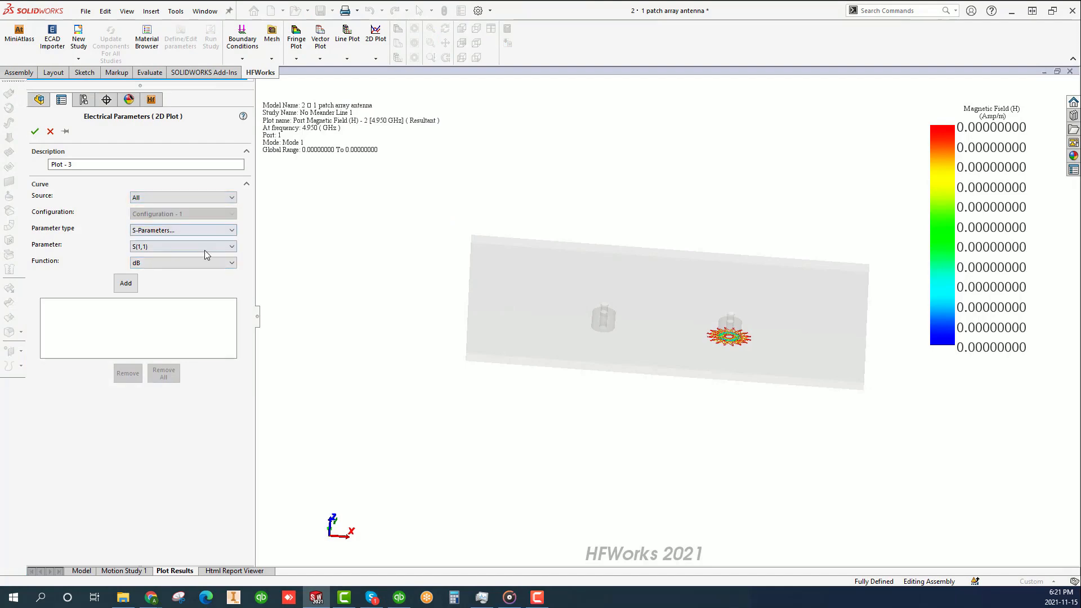
left_click(171, 246)
left_click(170, 266)
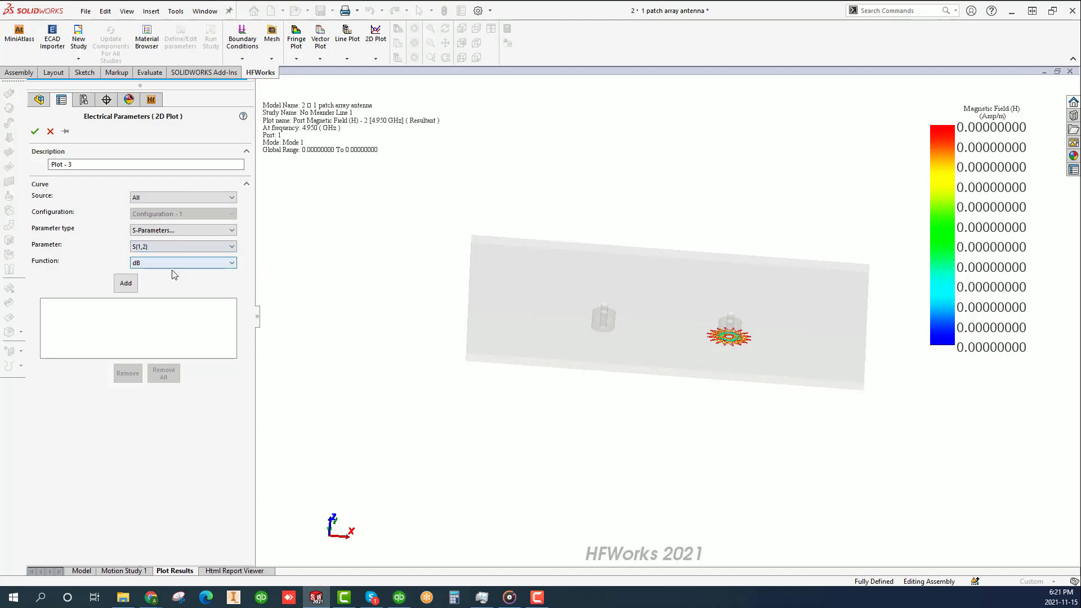
left_click(127, 284)
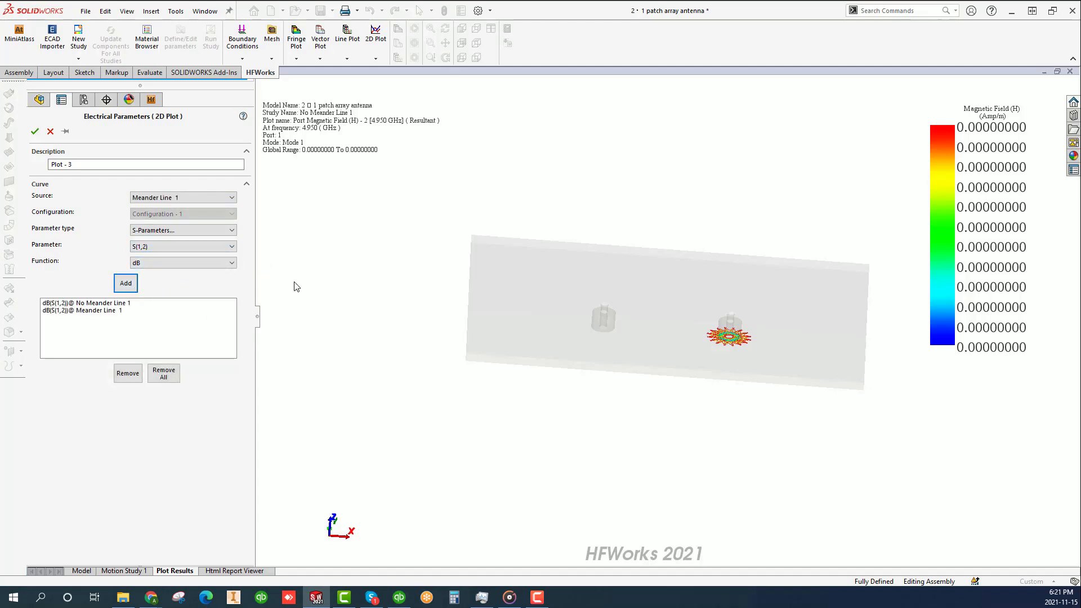
left_click(35, 132)
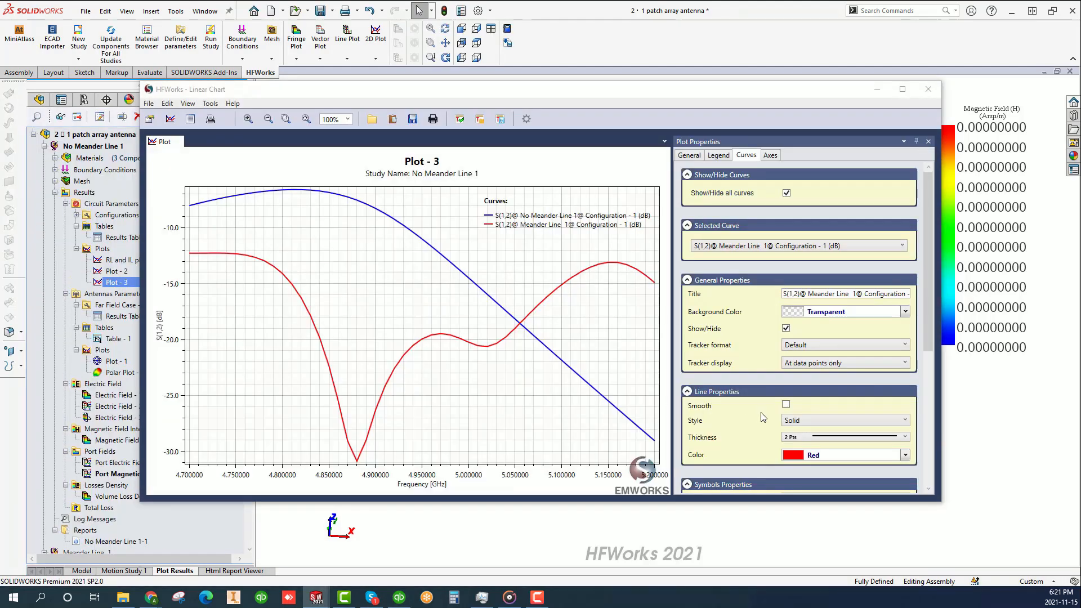
- Smooth the Meander Line 1 curve in Plot - 3, move the legend between the two curves, and inspect the red curve's minimum
left_click(786, 404)
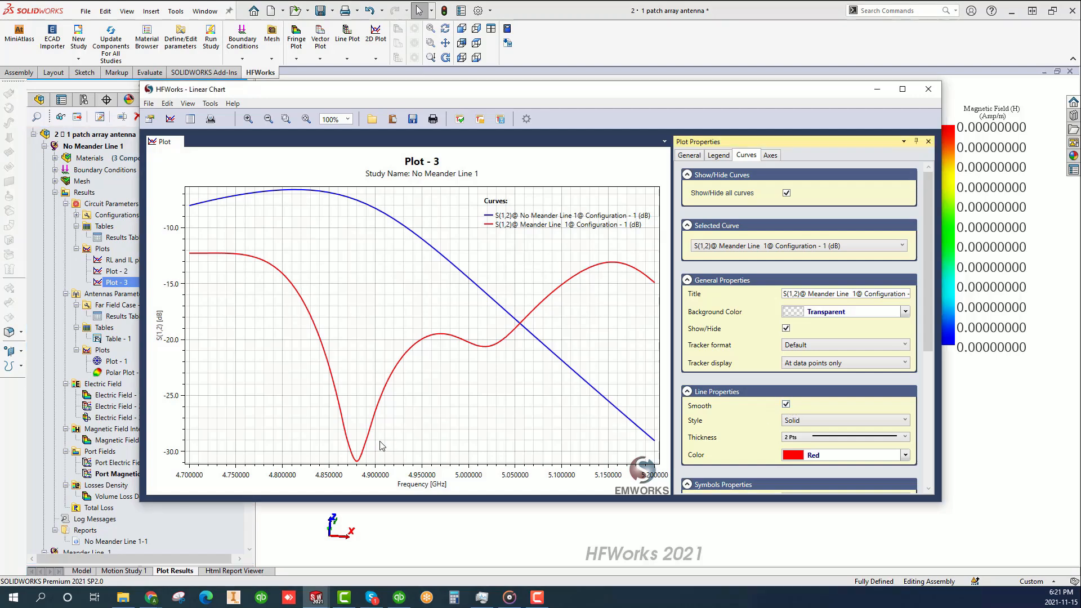
left_click_drag(535, 225, 353, 266)
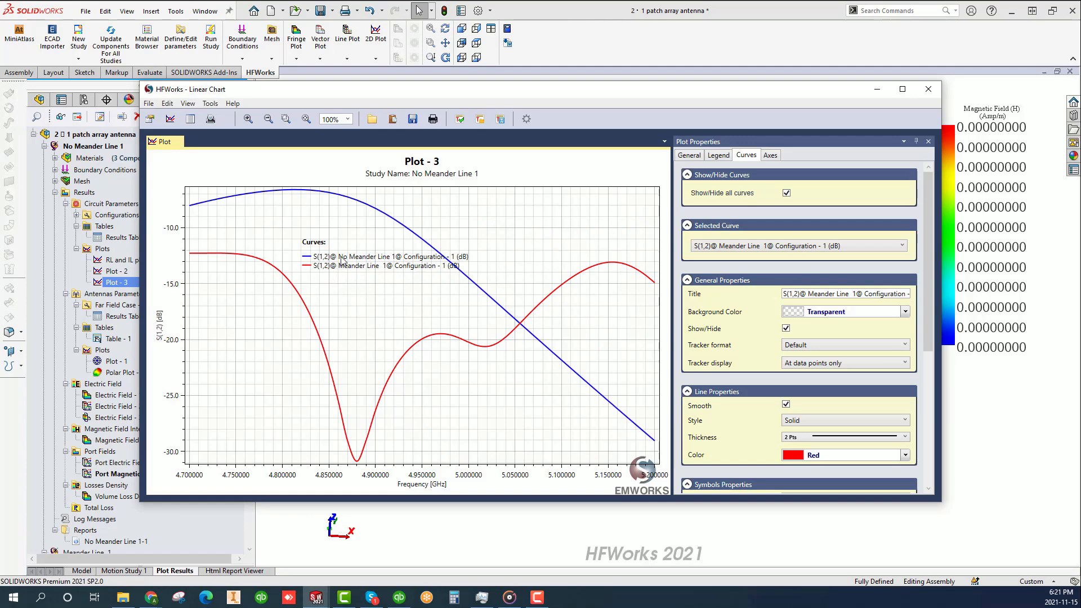
left_click(361, 460)
left_click(377, 417)
left_click(376, 215)
- List the S(1,2) curve points for Meander Line 1, check the curves available for listing, and close the chart
left_click(190, 119)
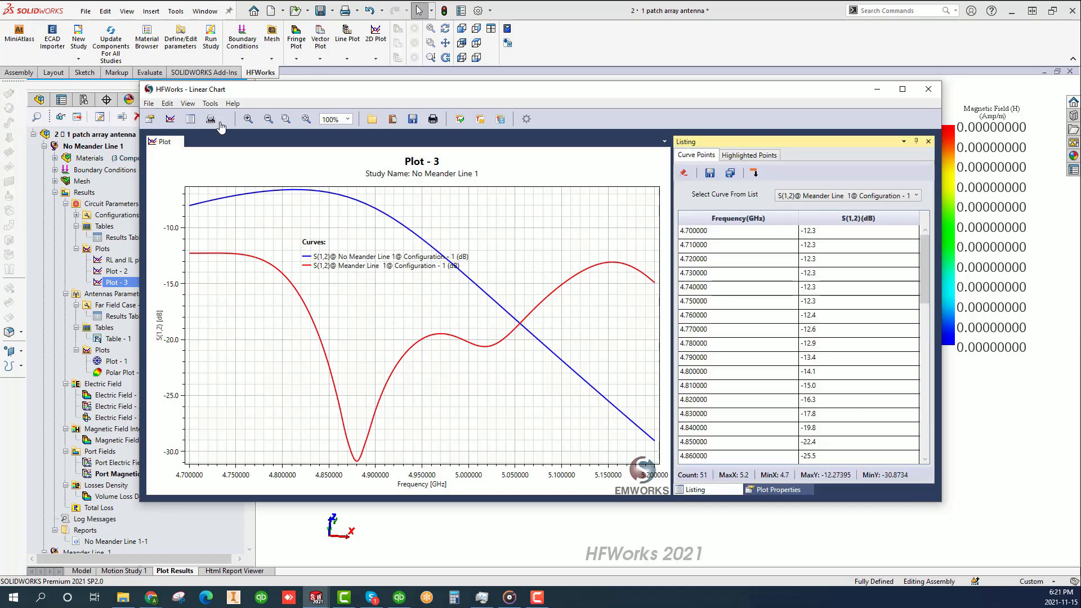
left_click_drag(925, 282, 893, 218)
left_click(850, 196)
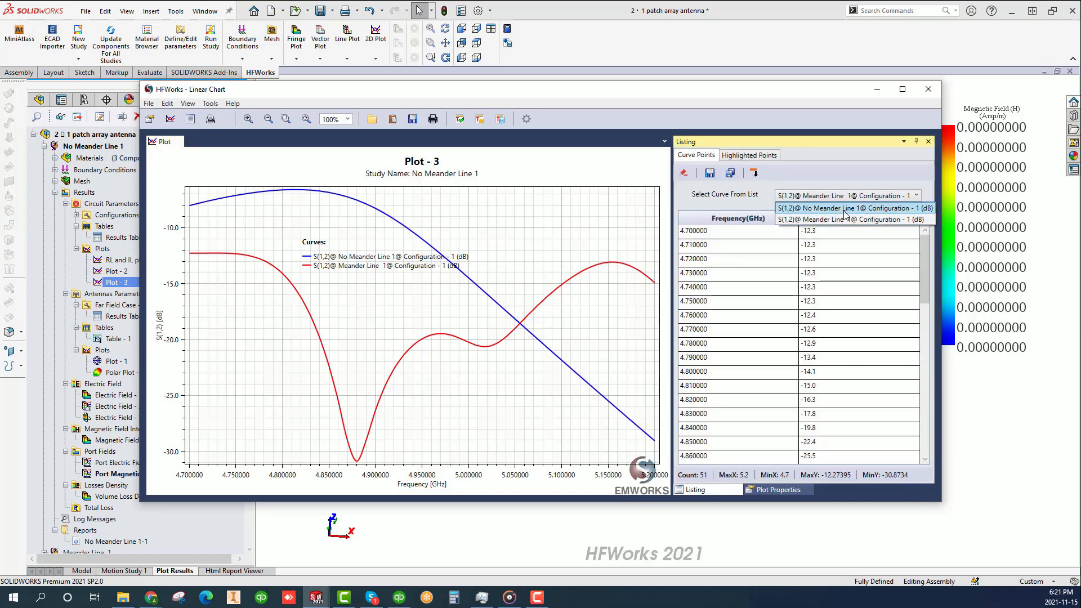
left_click(875, 164)
left_click(928, 89)
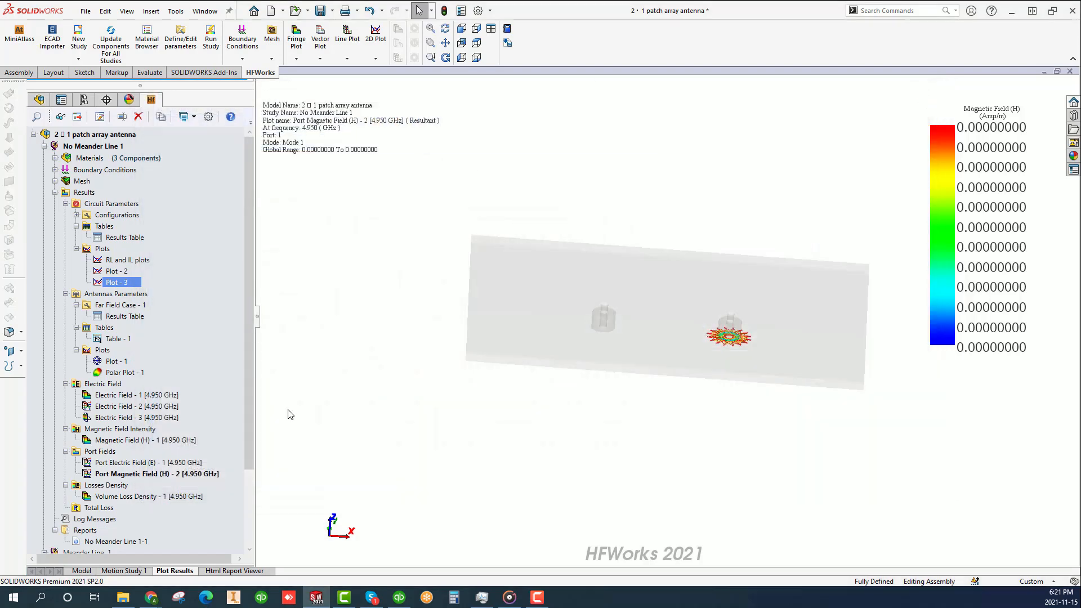
- Check the 3D vector and 3D streamline plot options offered for the Electric Field results
mouse_move(436, 298)
middle_mouse_down()
mouse_move(453, 336)
mouse_move(425, 332)
mouse_move(423, 308)
mouse_move(432, 415)
mouse_move(404, 276)
mouse_move(416, 345)
middle_mouse_up()
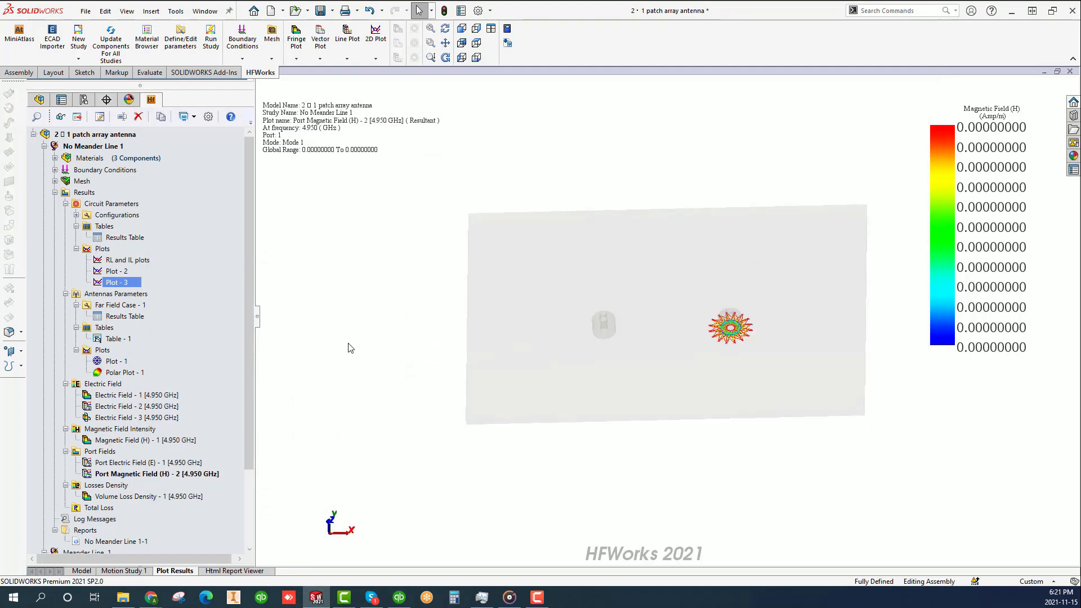
right_click(107, 383)
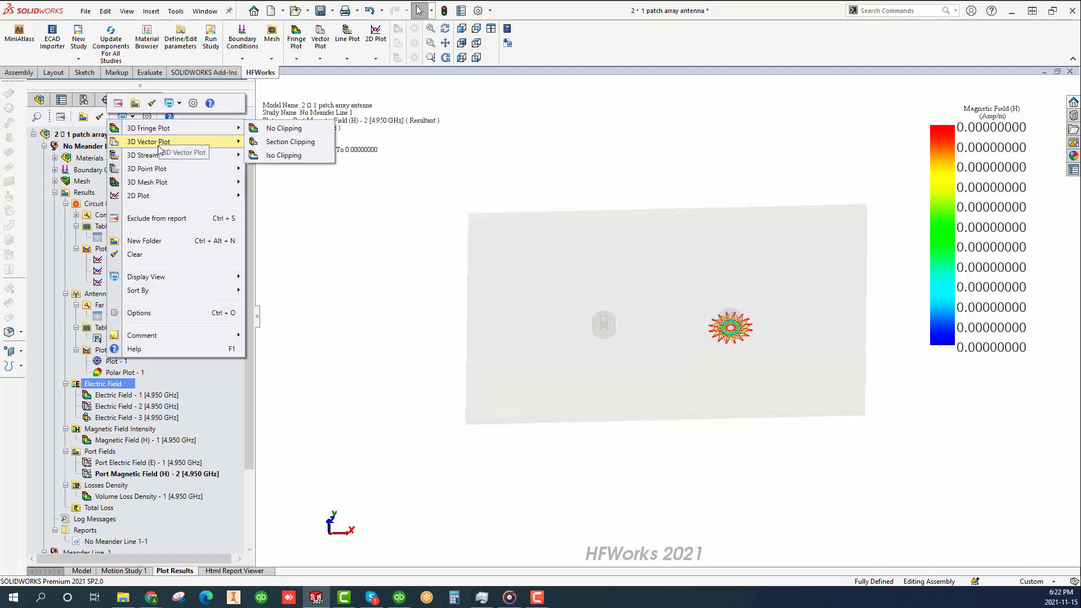
mouse_move(156, 161)
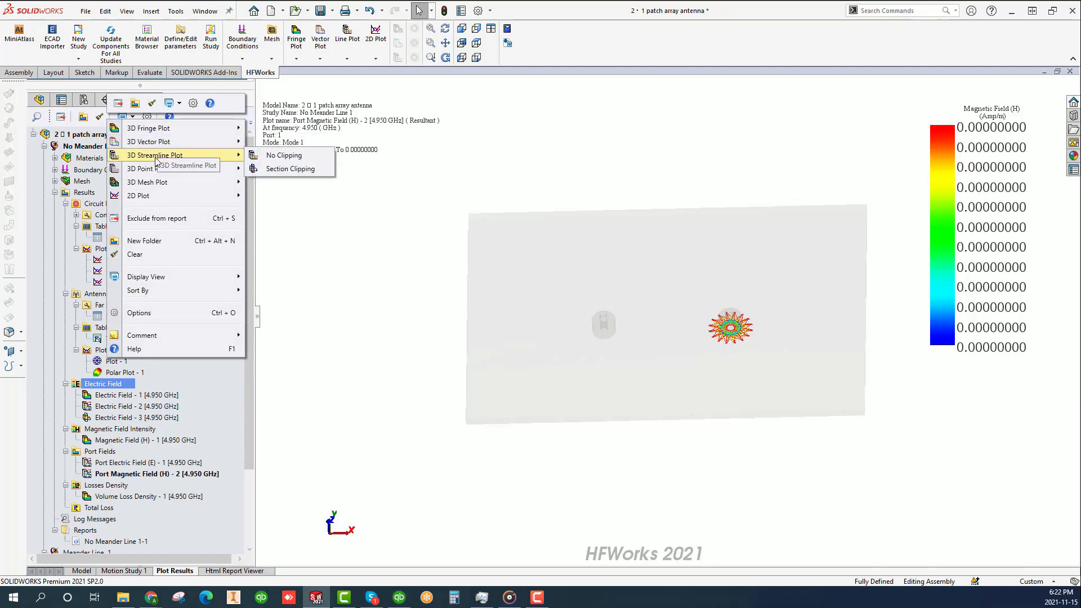
left_click(335, 301)
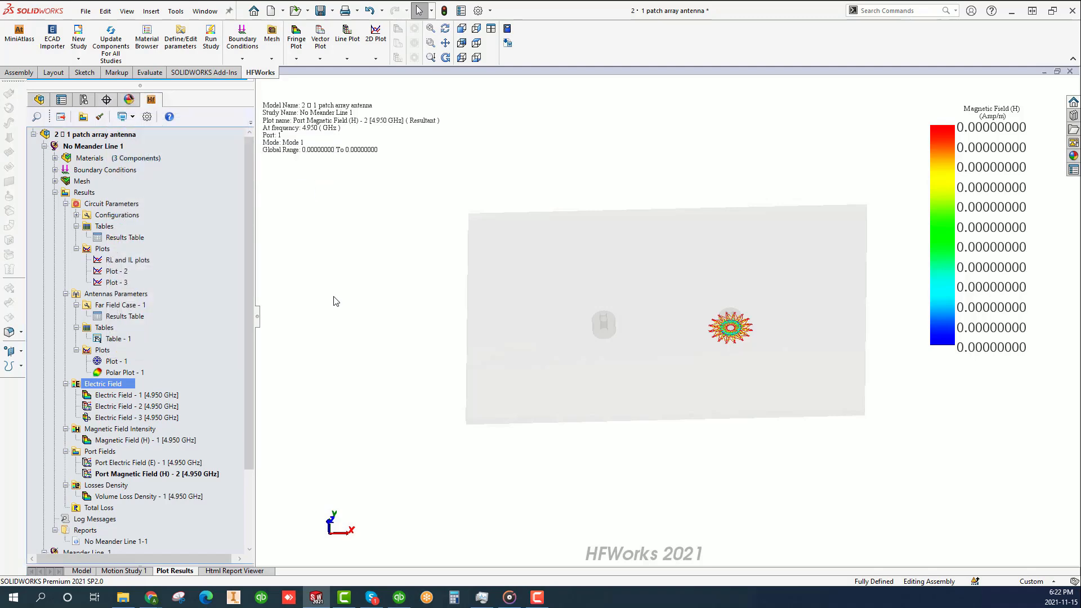
- Display Electric Field - 1 at 4.950 GHz, reposition its colour legend, and animate the plot versus phase
double_click(86, 396)
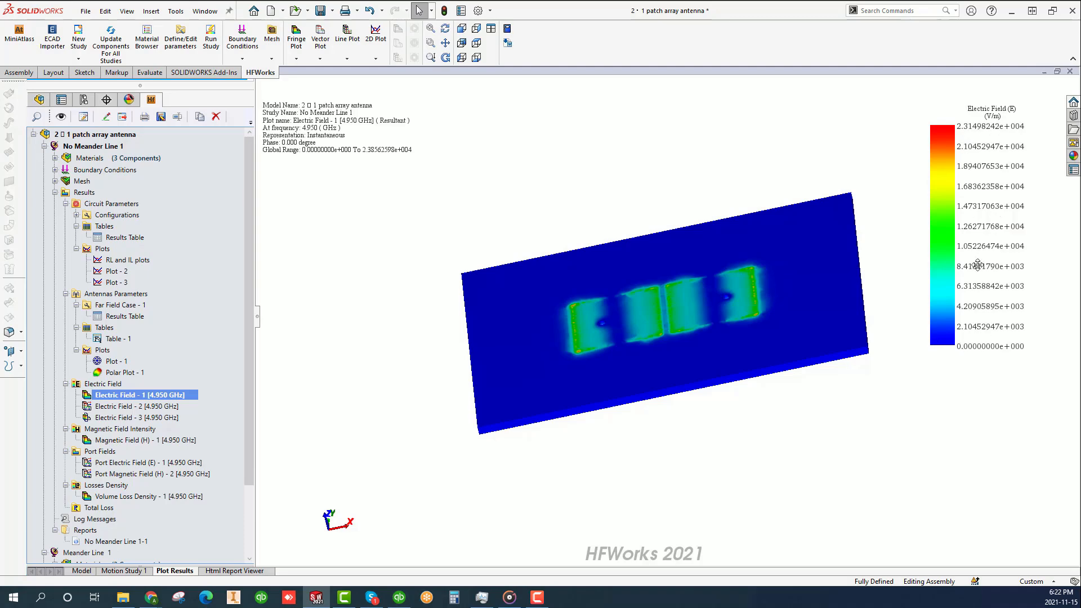
mouse_move(950, 324)
left_mouse_down()
mouse_move(1002, 345)
mouse_move(994, 355)
mouse_move(968, 324)
mouse_move(947, 329)
left_mouse_up()
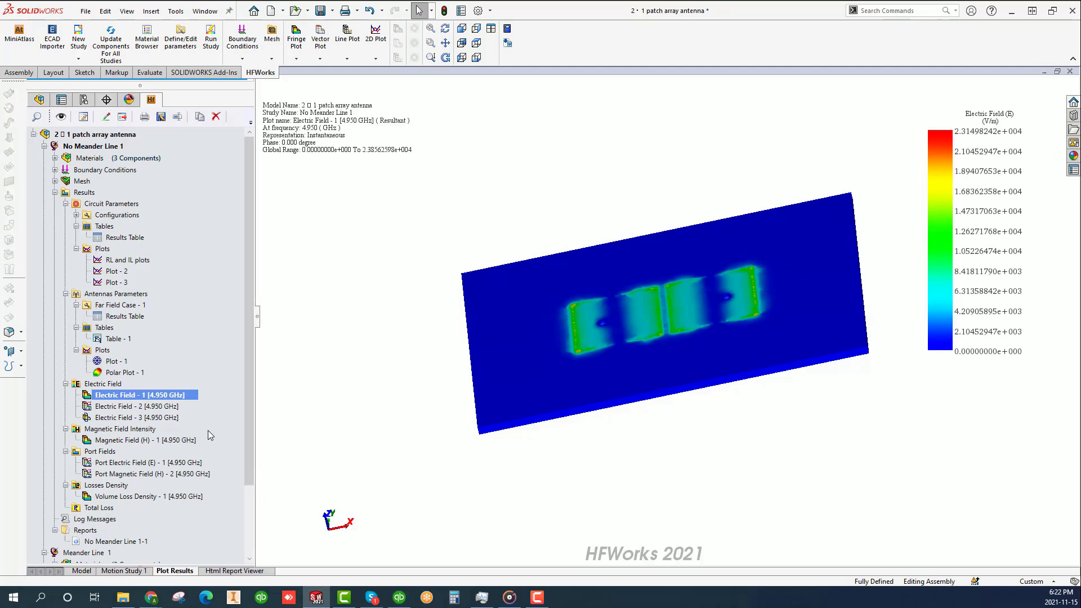
right_click(175, 396)
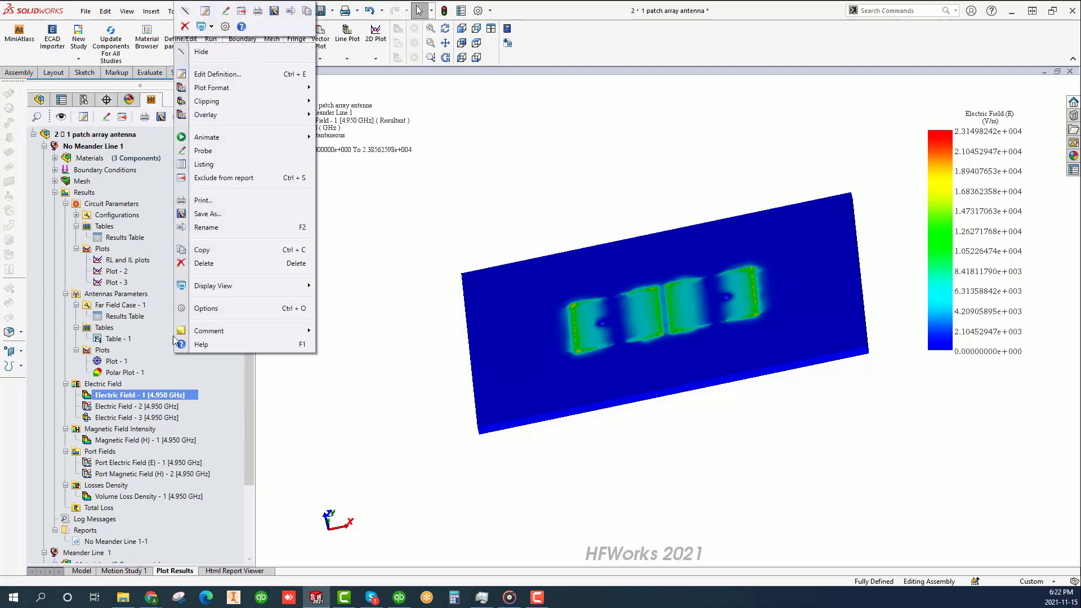
mouse_move(253, 138)
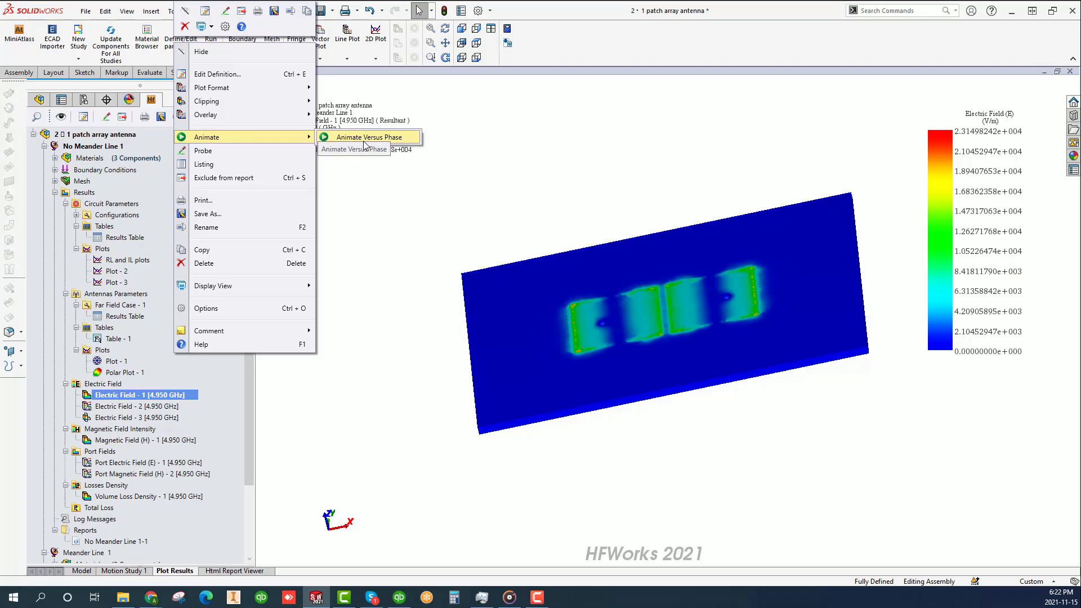
left_click(365, 138)
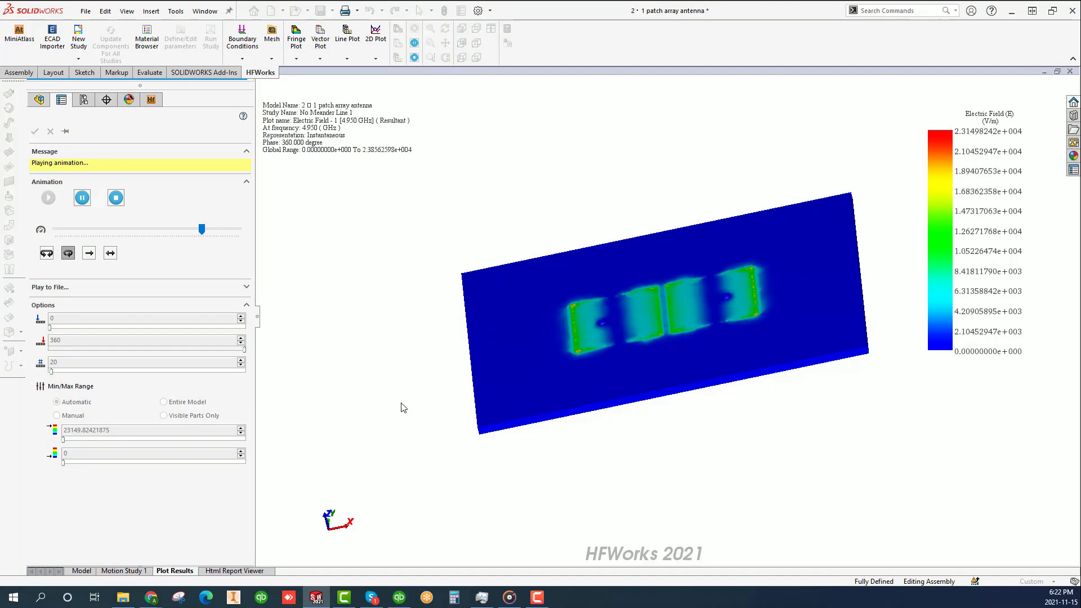
left_click(116, 197)
left_click(35, 132)
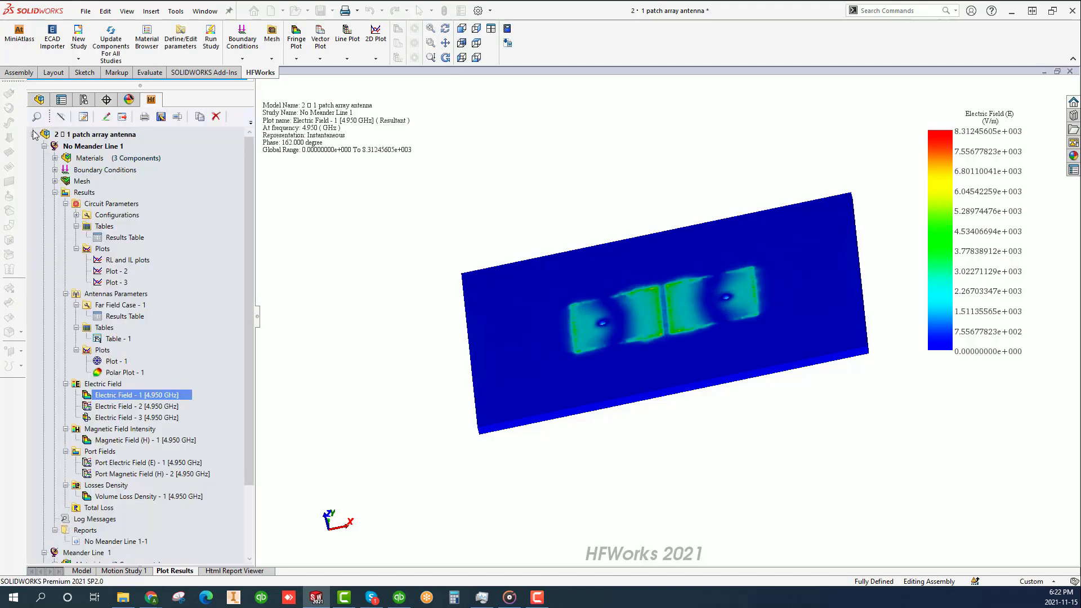
- View the Electric Field - 2 vector plot, and display Electric Field - 3 and animate it versus section cut
left_click(88, 405, "ctrl")
double_click(89, 406)
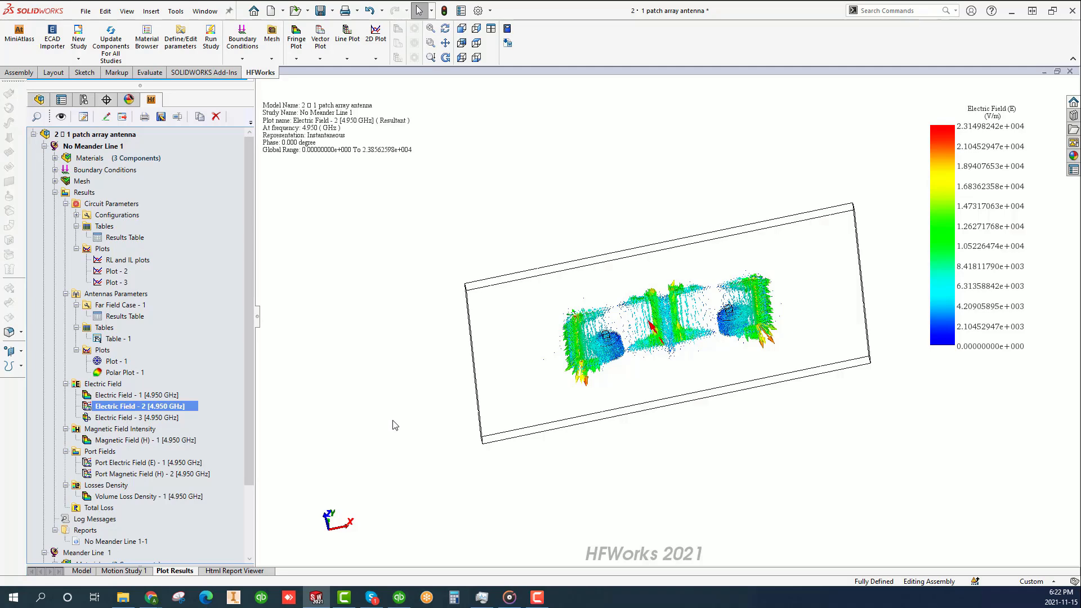
double_click(104, 417)
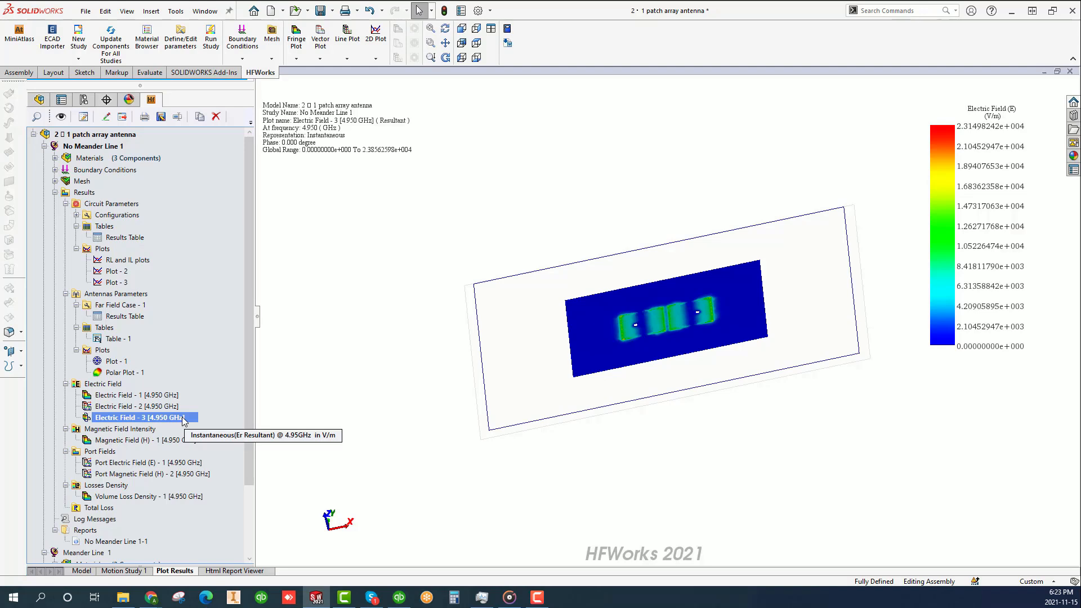
right_click(183, 418)
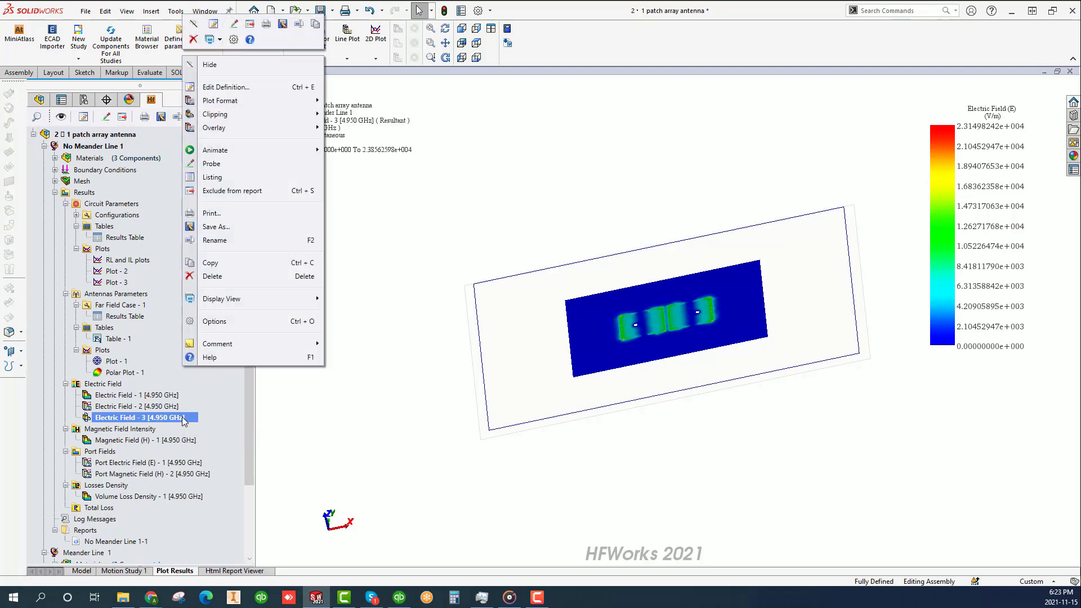
mouse_move(256, 148)
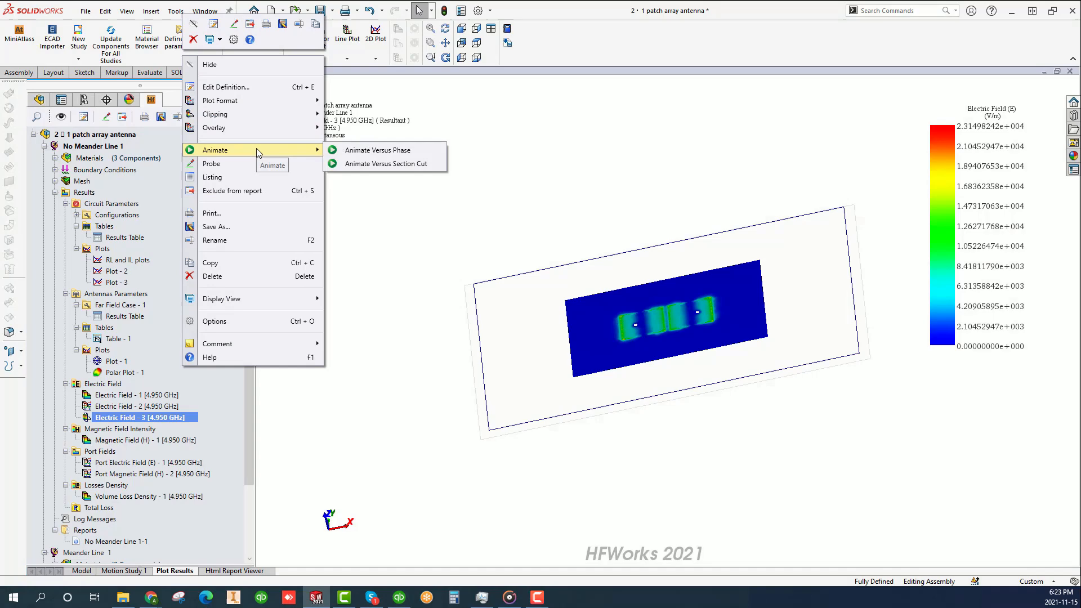
left_click(365, 167)
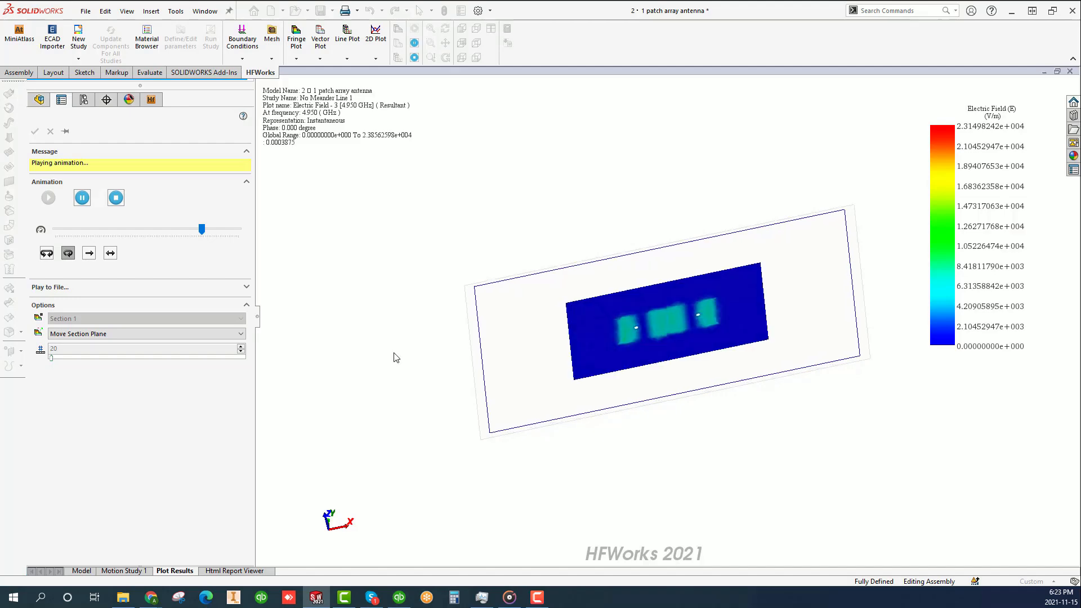
left_click(116, 198)
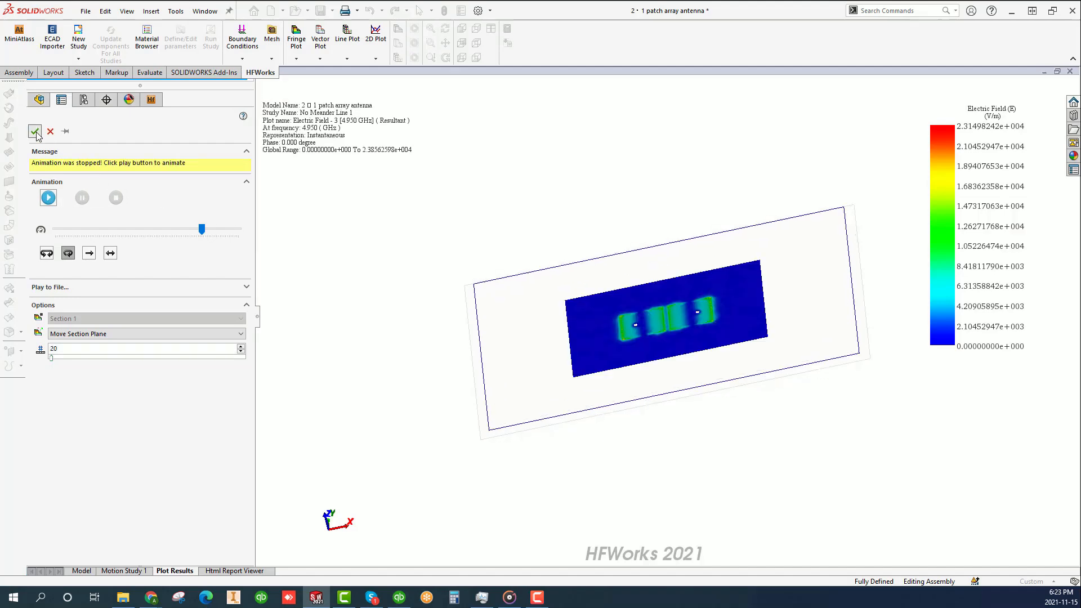
left_click(35, 133)
- View the Magnetic Field (H) - 1, Port Electric Field (E) - 1 and Volume Loss Density - 1 plots at 4.950 GHz
double_click(85, 440)
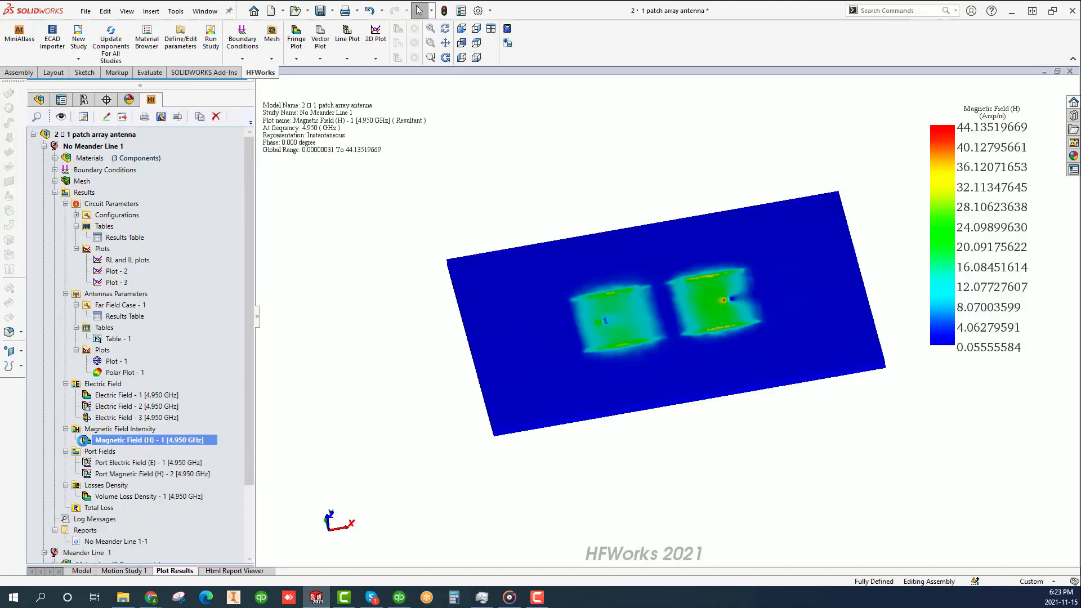
double_click(90, 462)
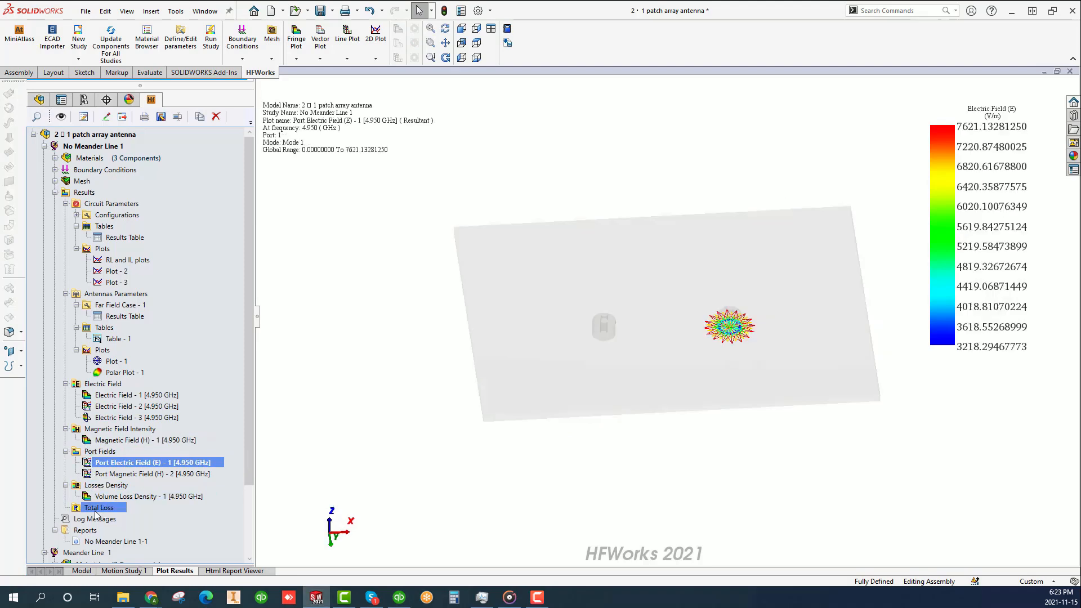
double_click(86, 496)
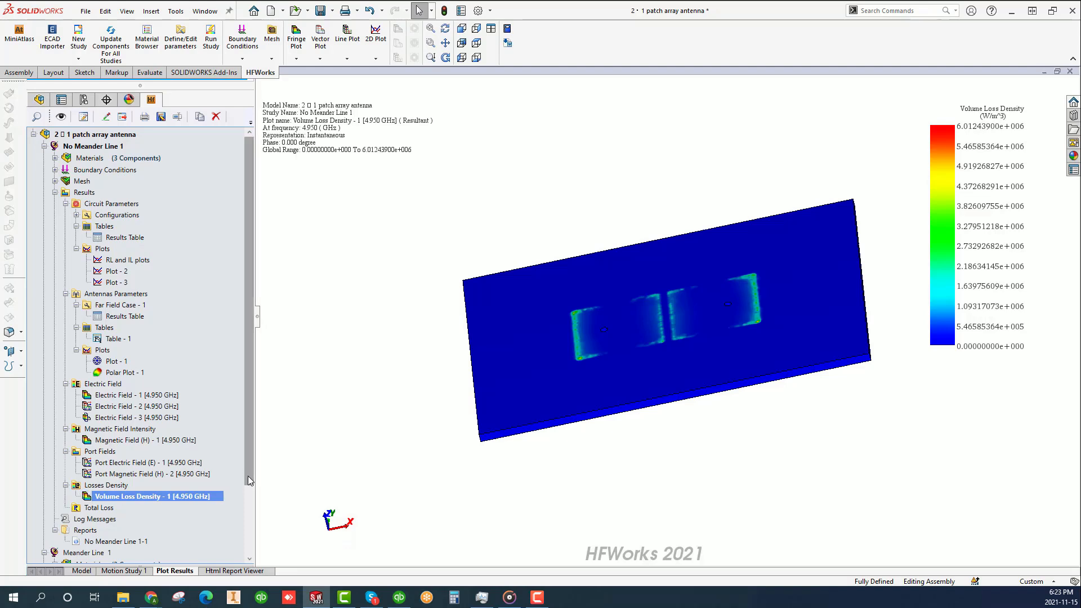
- Display the Polar Plot - 1 gain pattern of Far Field Case - 1 and view it from another angle
left_click_drag(249, 476, 248, 524)
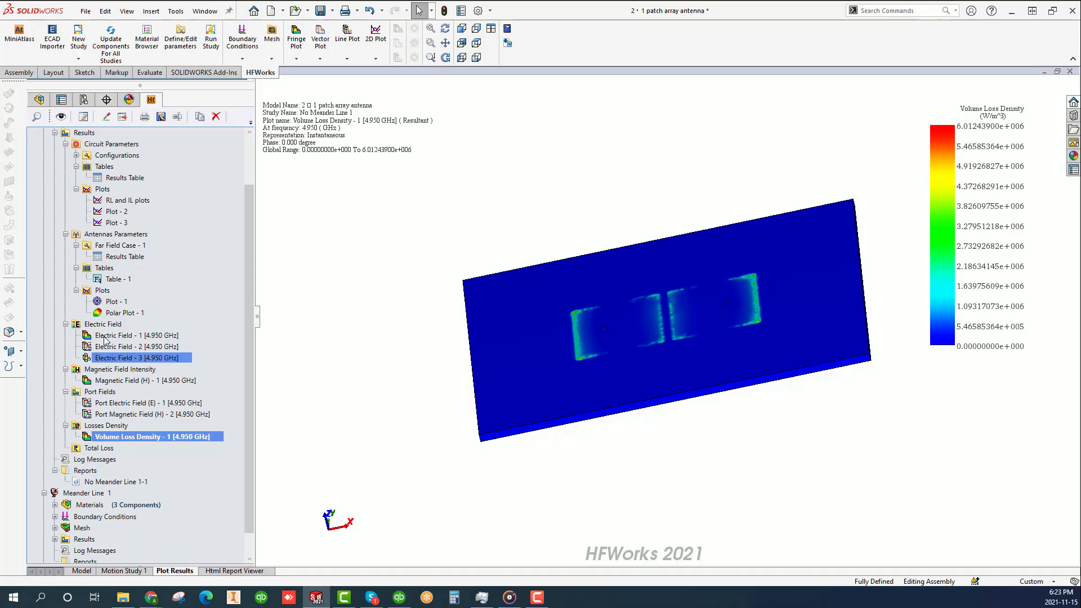
double_click(98, 313)
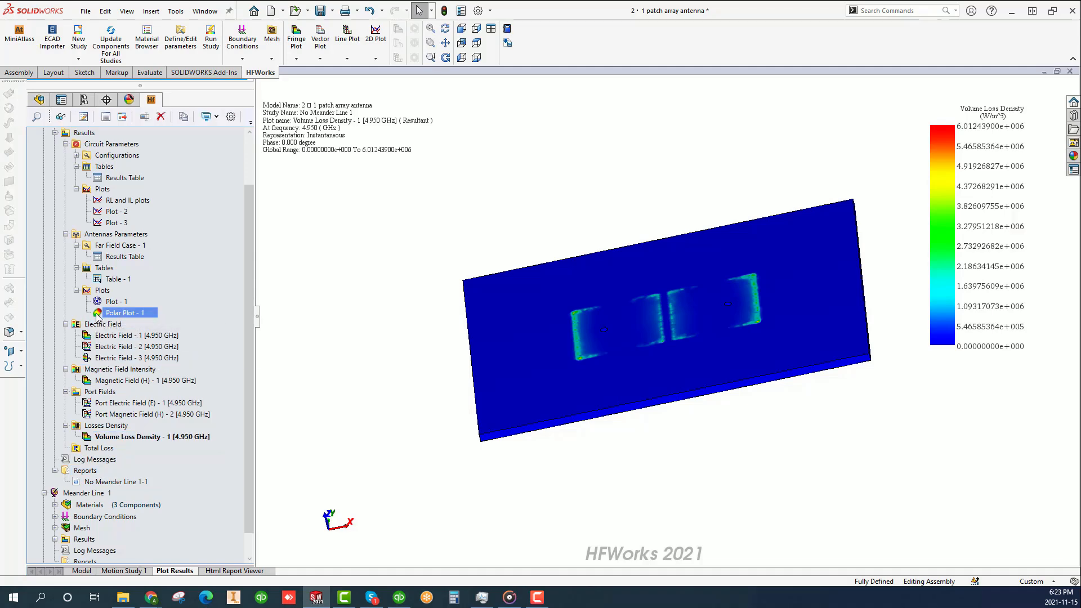
middle_click_drag(524, 357, 492, 345)
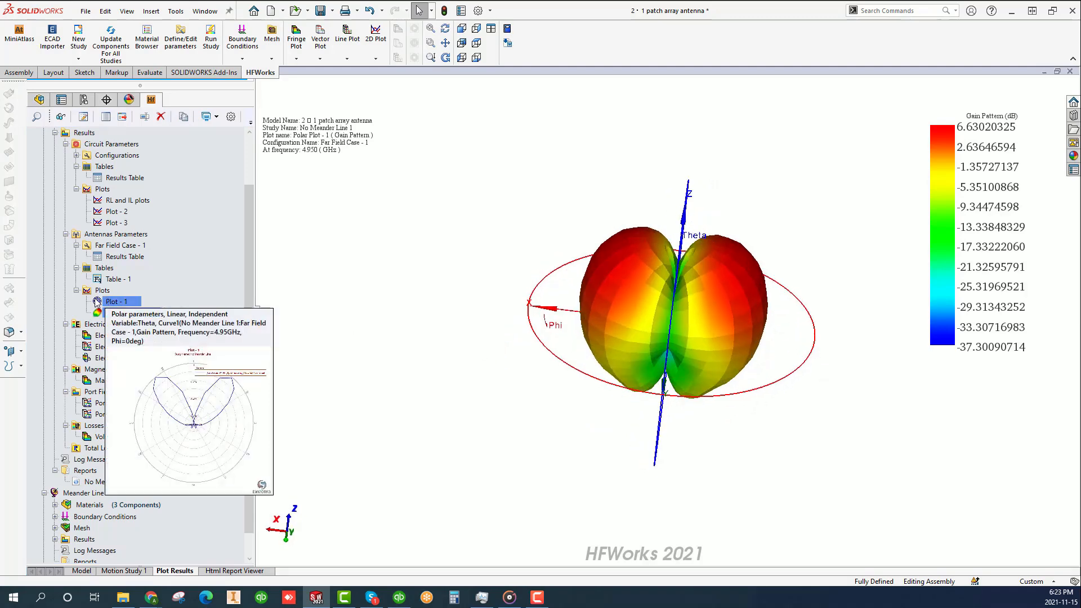
- Generate the HTML report for the No Meander Line 1 study with all sections and review its field, loss and circuit parameter results
right_click(96, 476)
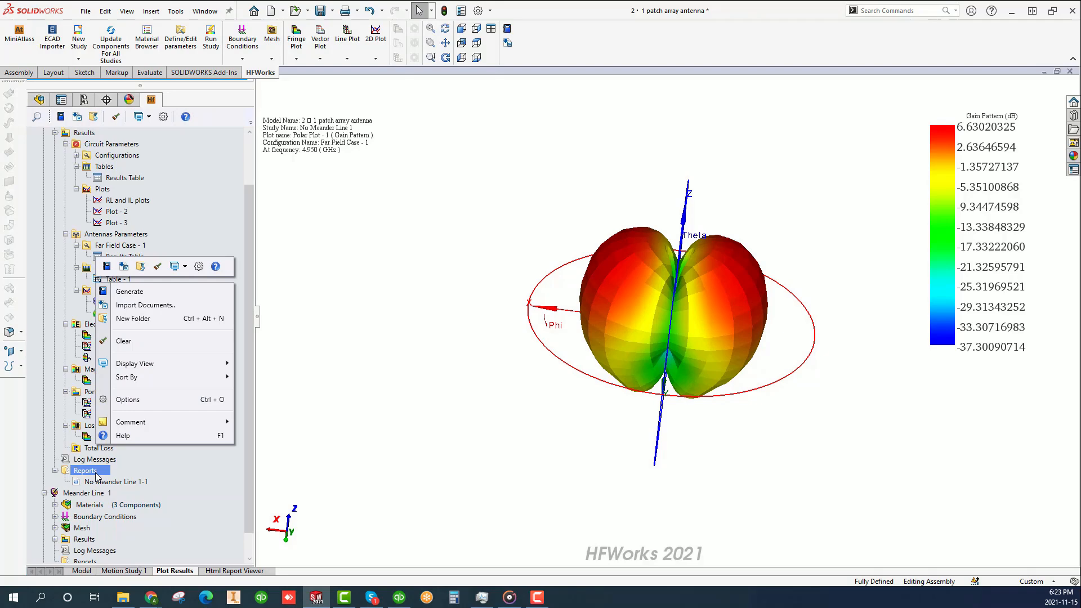
left_click(157, 292)
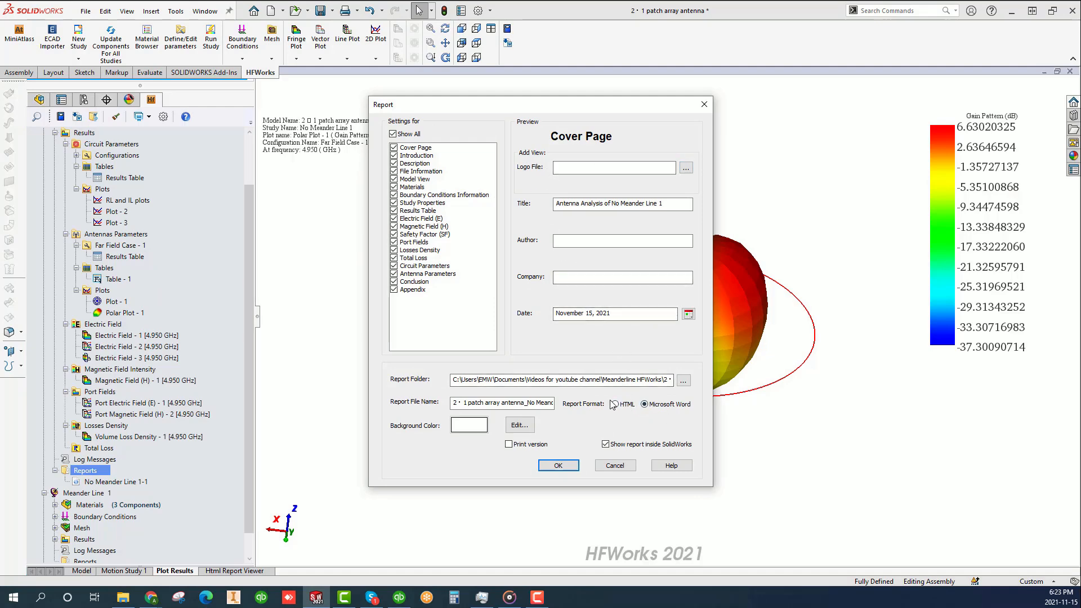
left_click(558, 466)
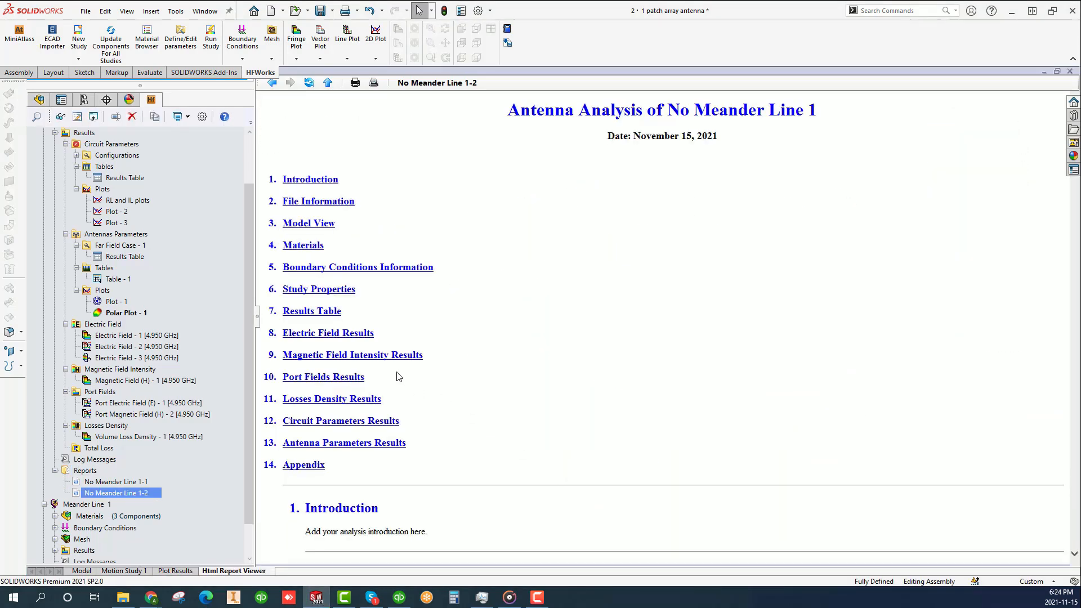
left_click(384, 356)
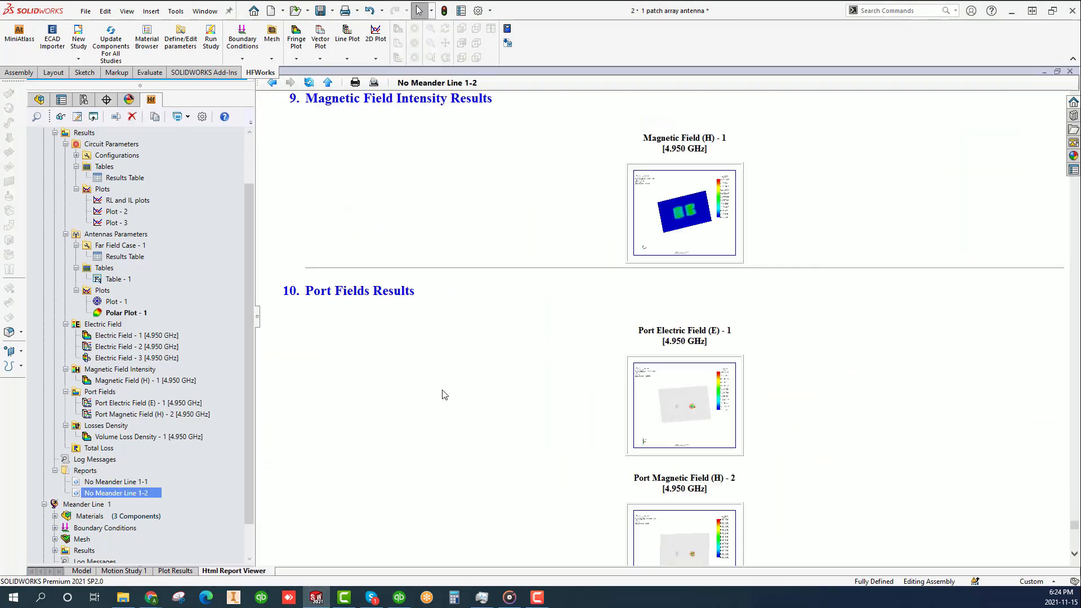
scroll(445, 394, "down", 8)
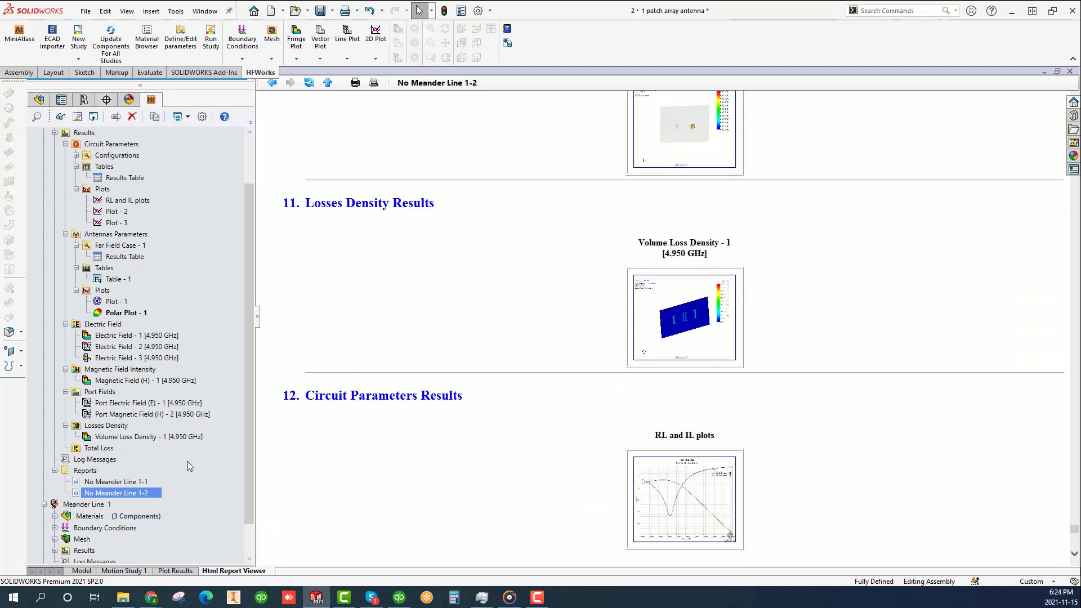
- Return to the antenna model and display the No Meander Line 1 study's Electric Field - 1 plot at 4.950 GHz
left_click(80, 571)
left_click_drag(247, 336, 249, 258)
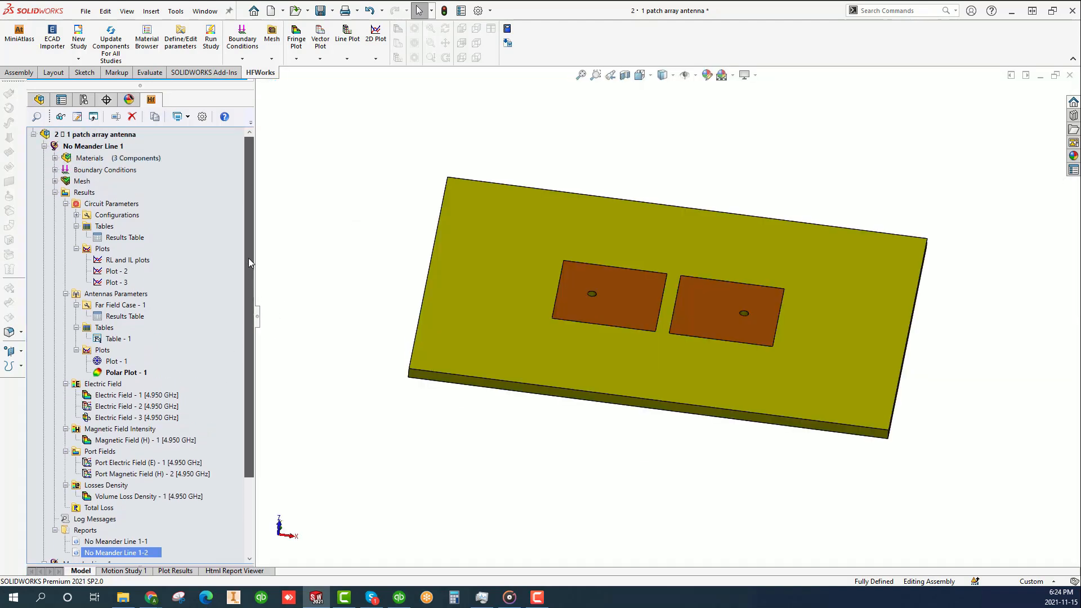
left_click(99, 417)
left_click(88, 396)
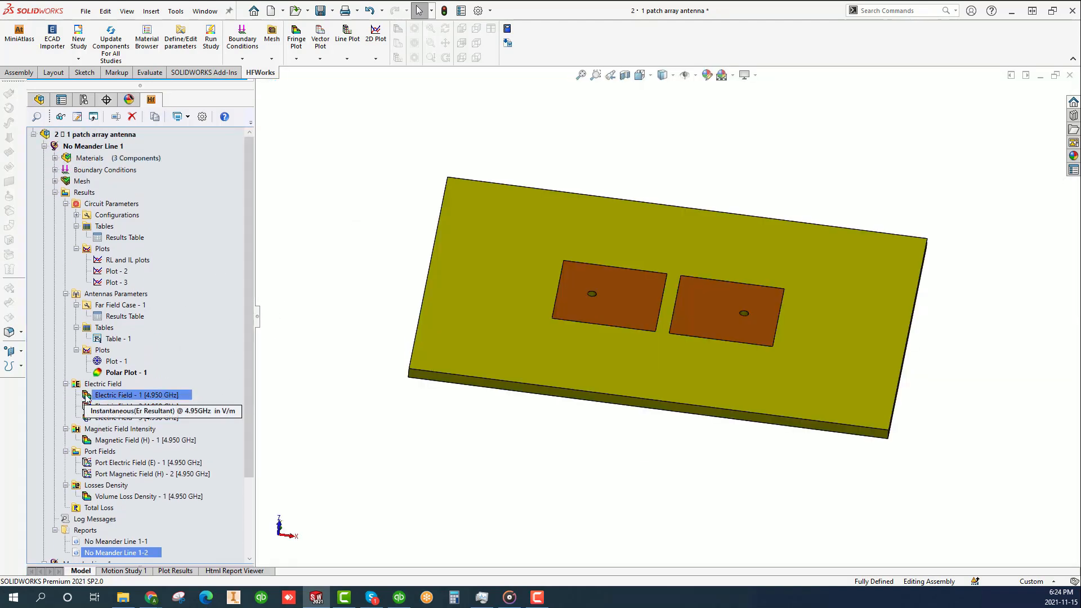
double_click(87, 398)
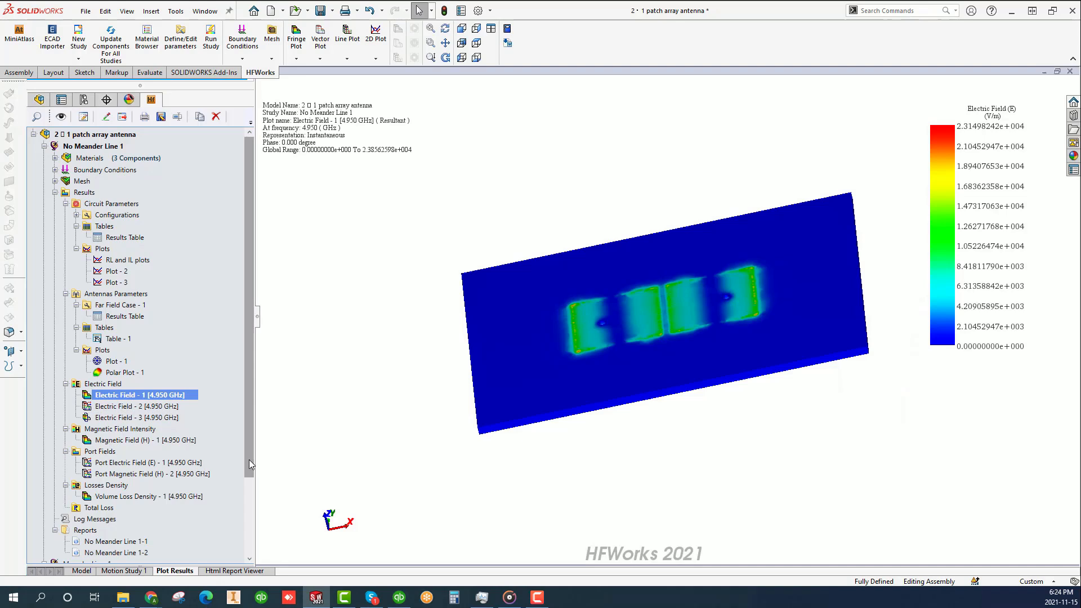
- Display the Meander Line 1 study's Electric Field - 1 plot at 4.950 GHz, inspect both faces of the board, and return to the model
left_click_drag(248, 460, 137, 534)
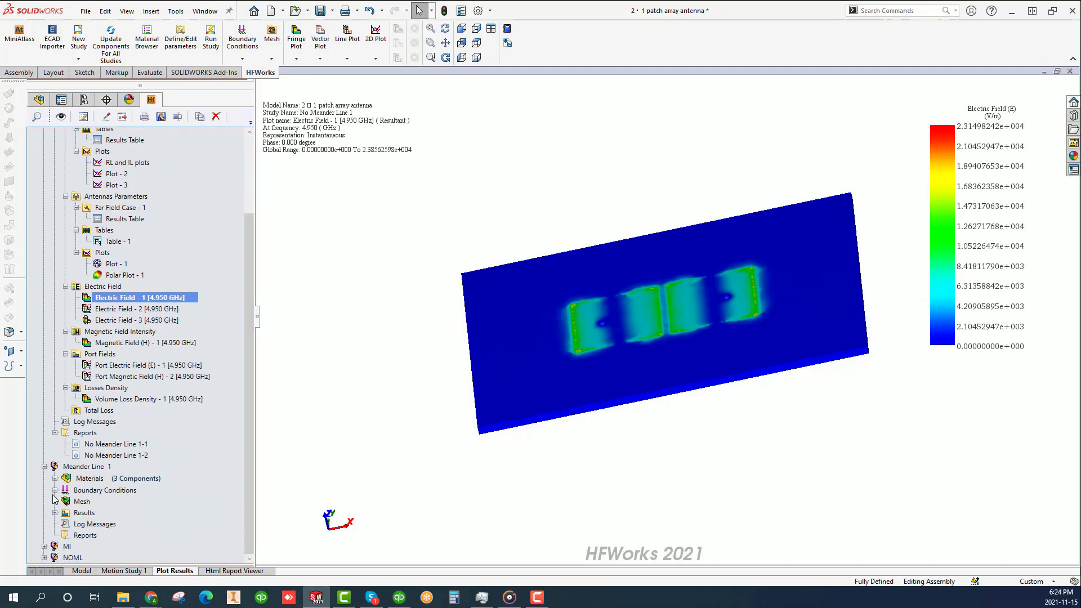
left_click(55, 513)
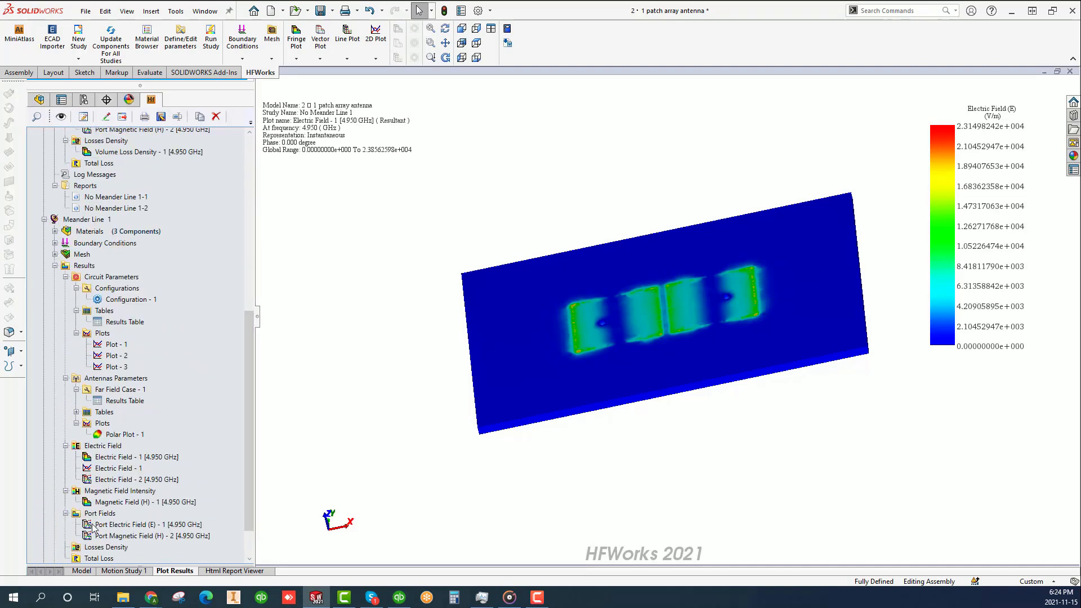
left_click(88, 458)
double_click(88, 458)
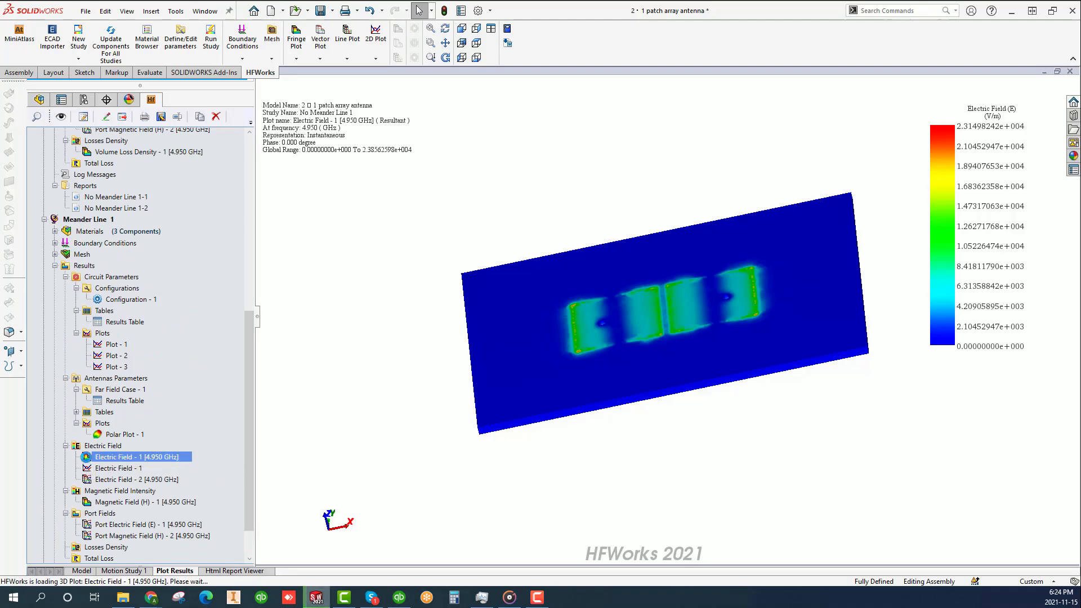
middle_click_drag(691, 431, 678, 282)
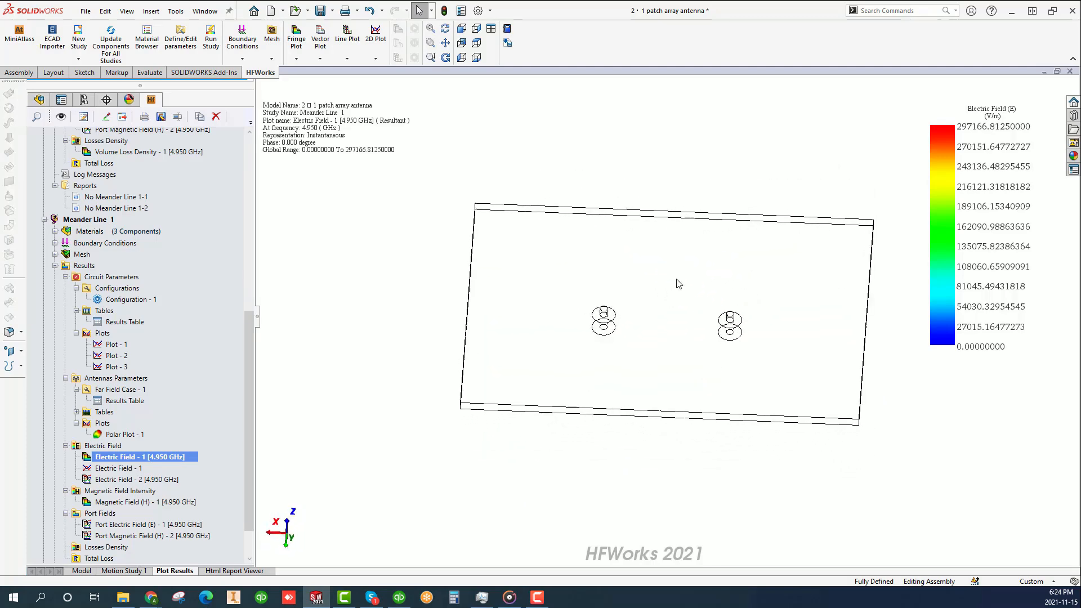
middle_click_drag(644, 362, 693, 352)
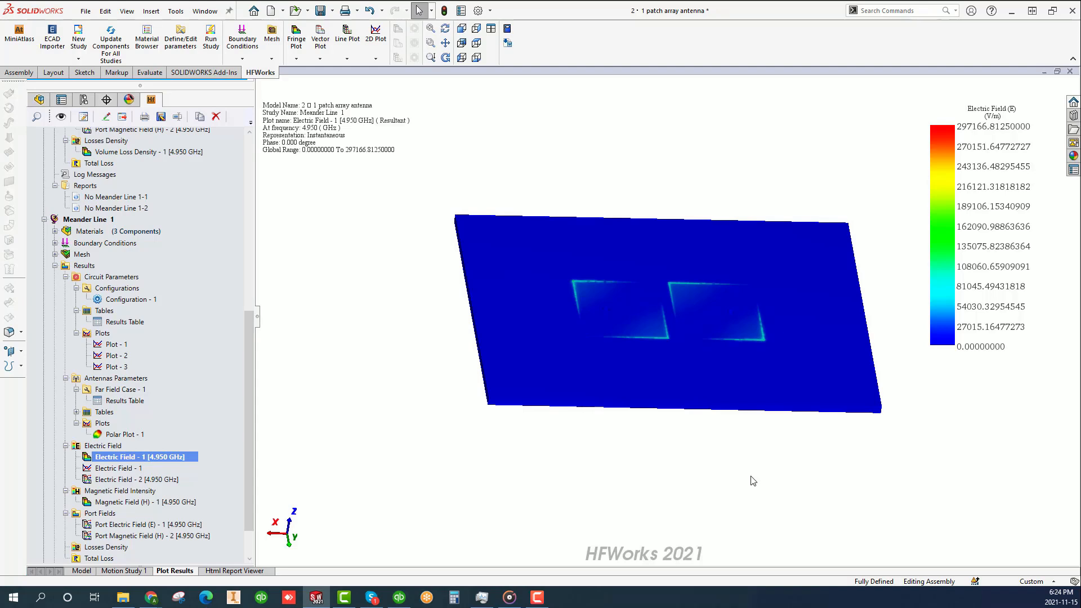
middle_click_drag(697, 475, 556, 406)
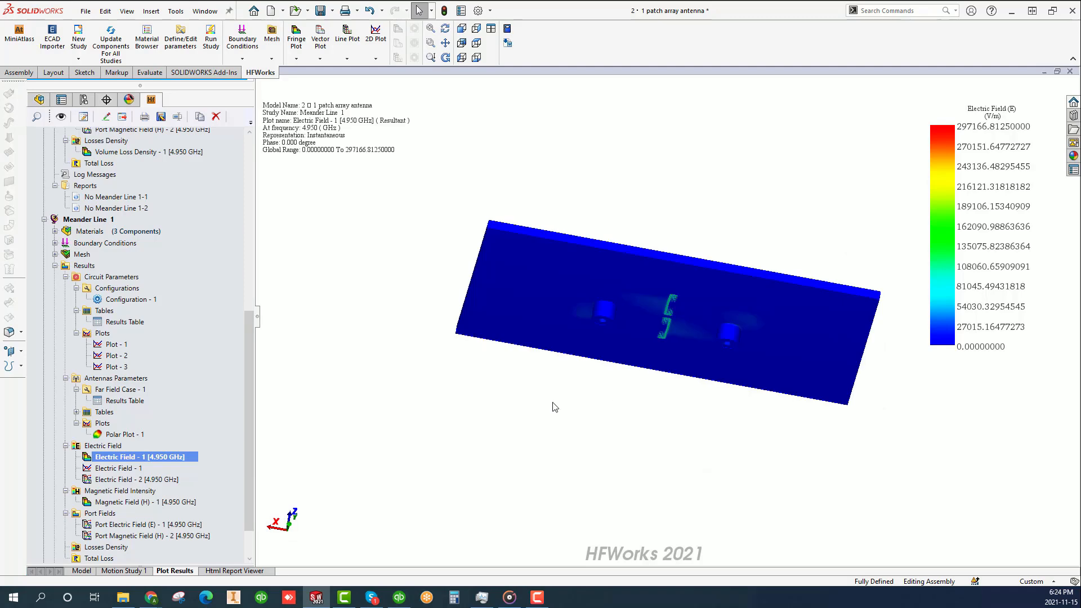
left_click(81, 570)
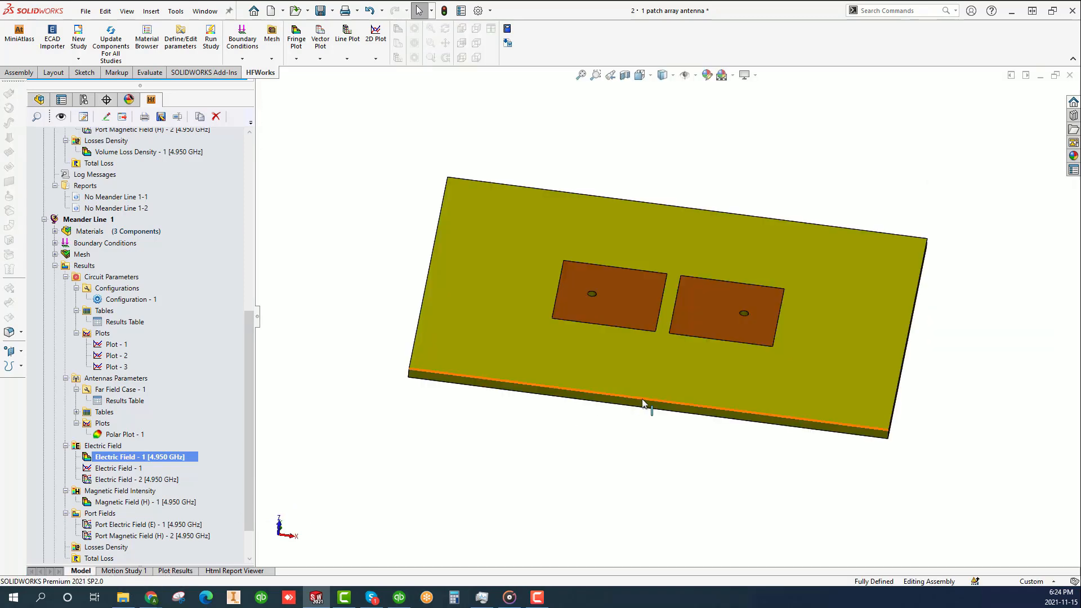
middle_click_drag(699, 419, 717, 318)
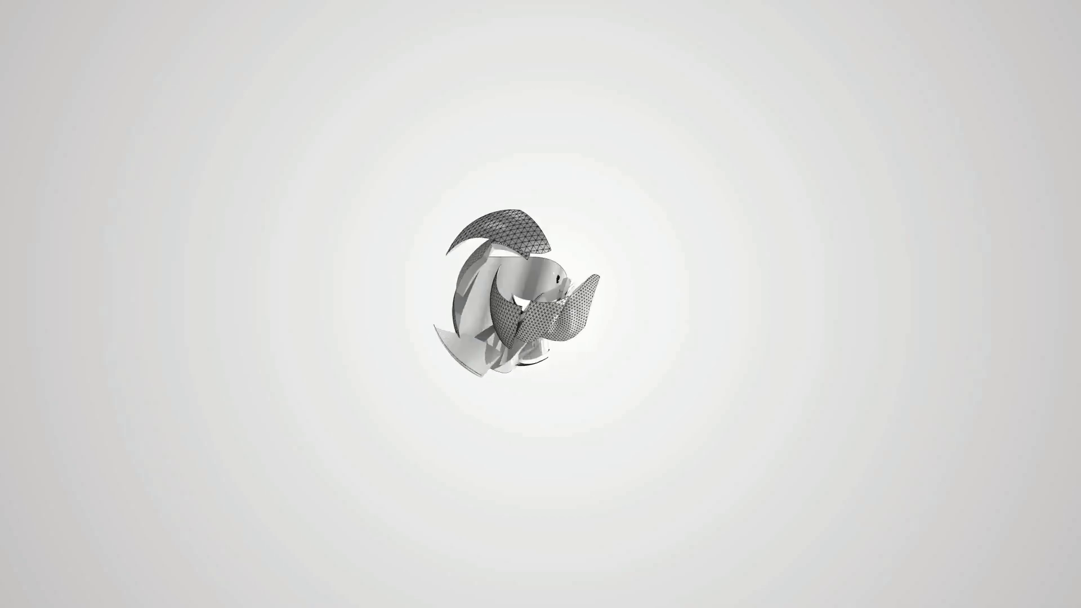